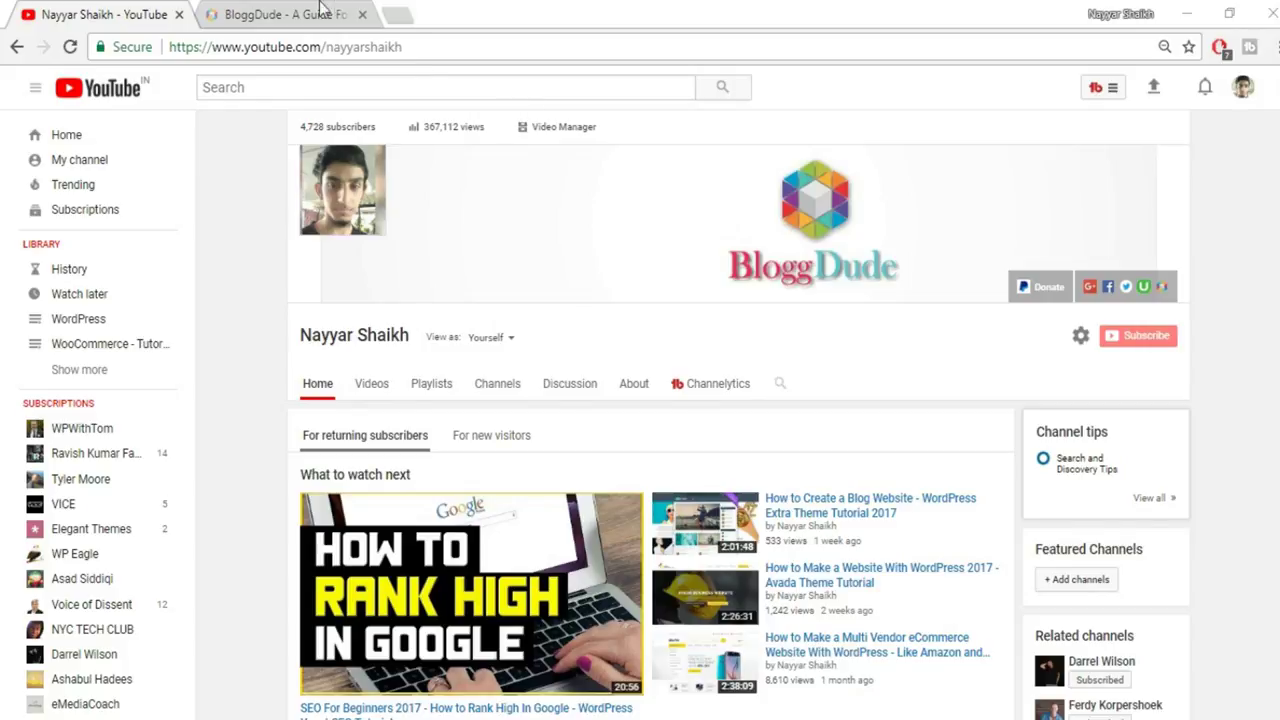
Step: Switch from the YouTube channel to the bloggdude.com blog tab
click(278, 12)
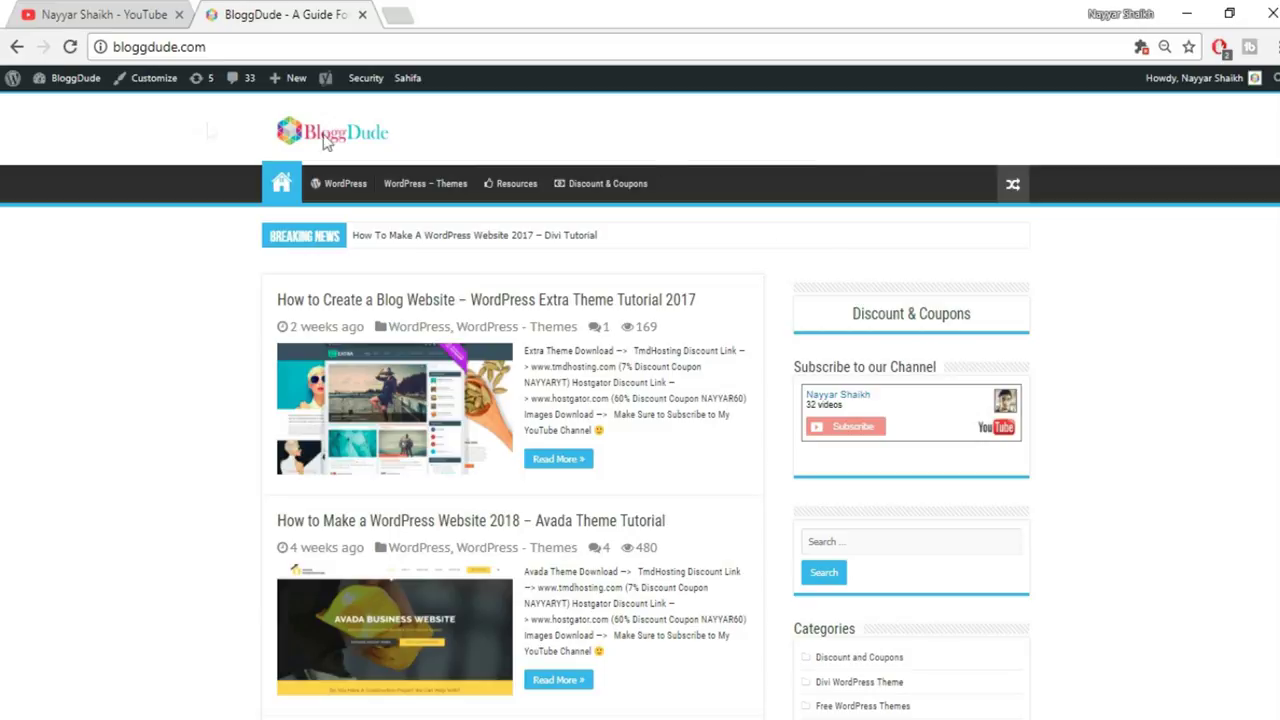
Step: Open the BloggDude admin Dashboard link in a new browser tab and switch to it
mouse_move(60, 80)
right_click(62, 118)
click(110, 122)
click(470, 14)
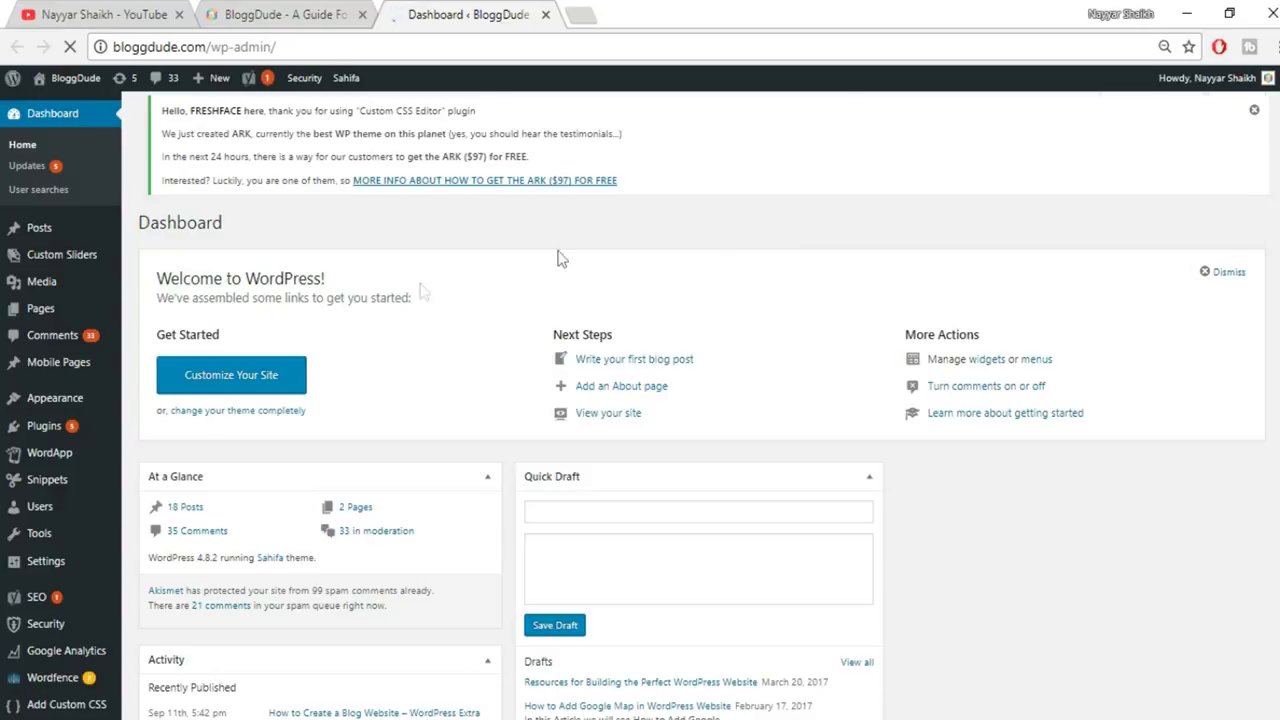
Step: Search Plugins > Add New for the keyword 'wordapp'
mouse_move(42, 432)
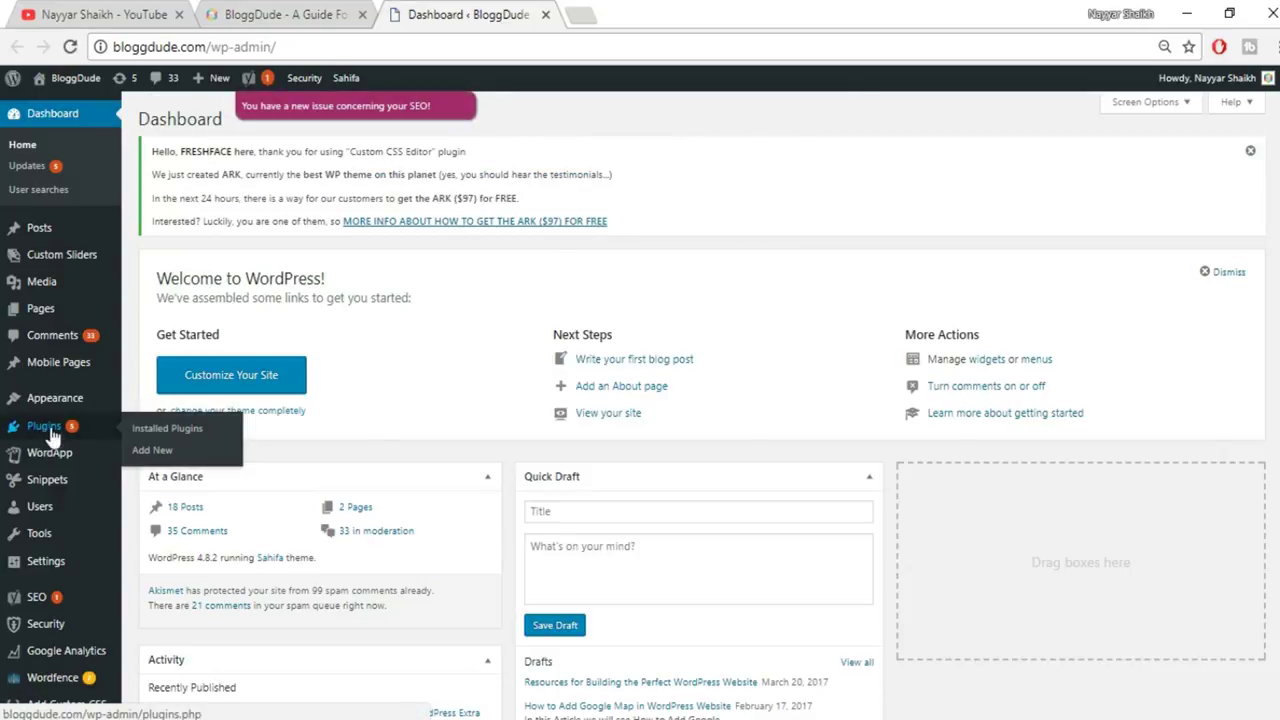
click(171, 453)
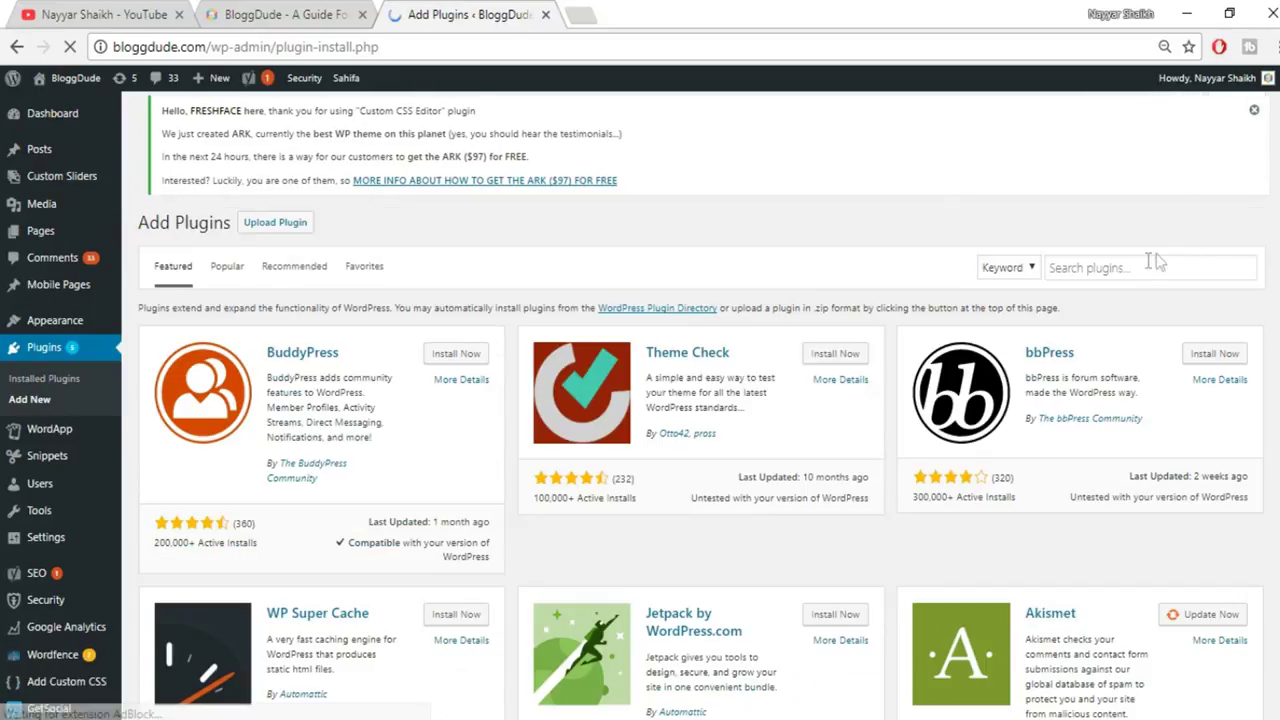
click(1148, 262)
text(wordapp)
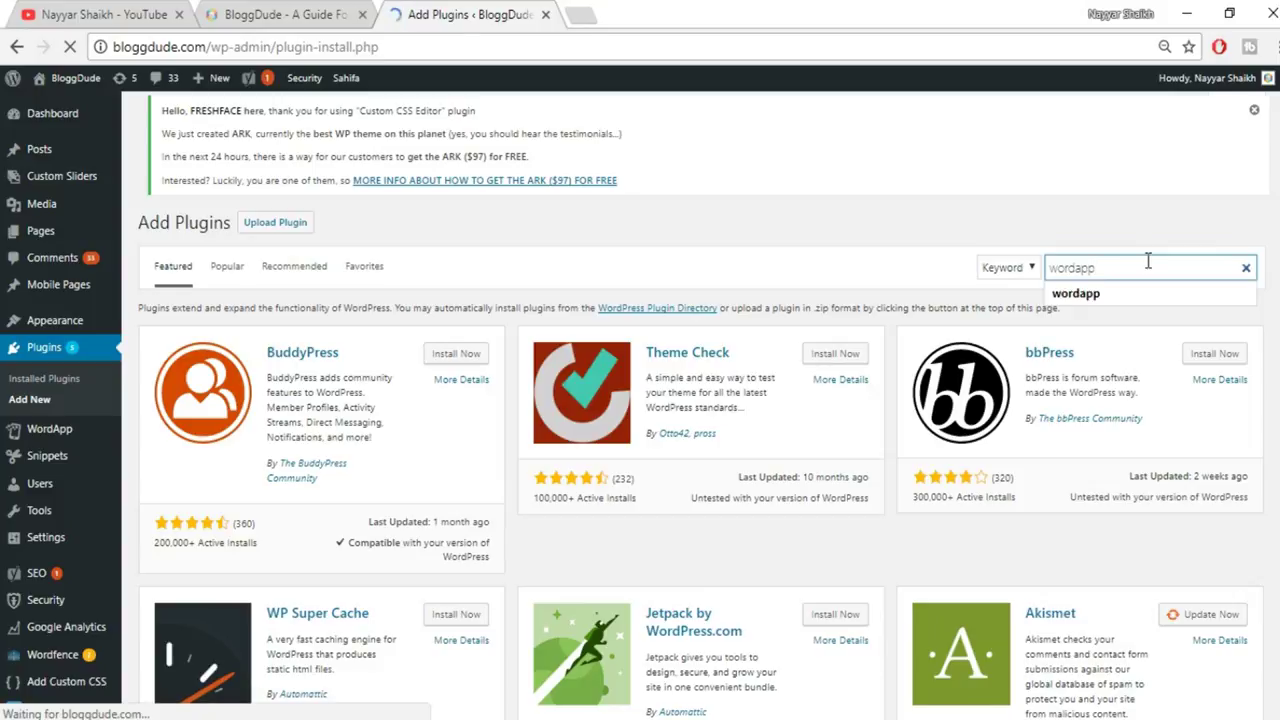
key(Return)
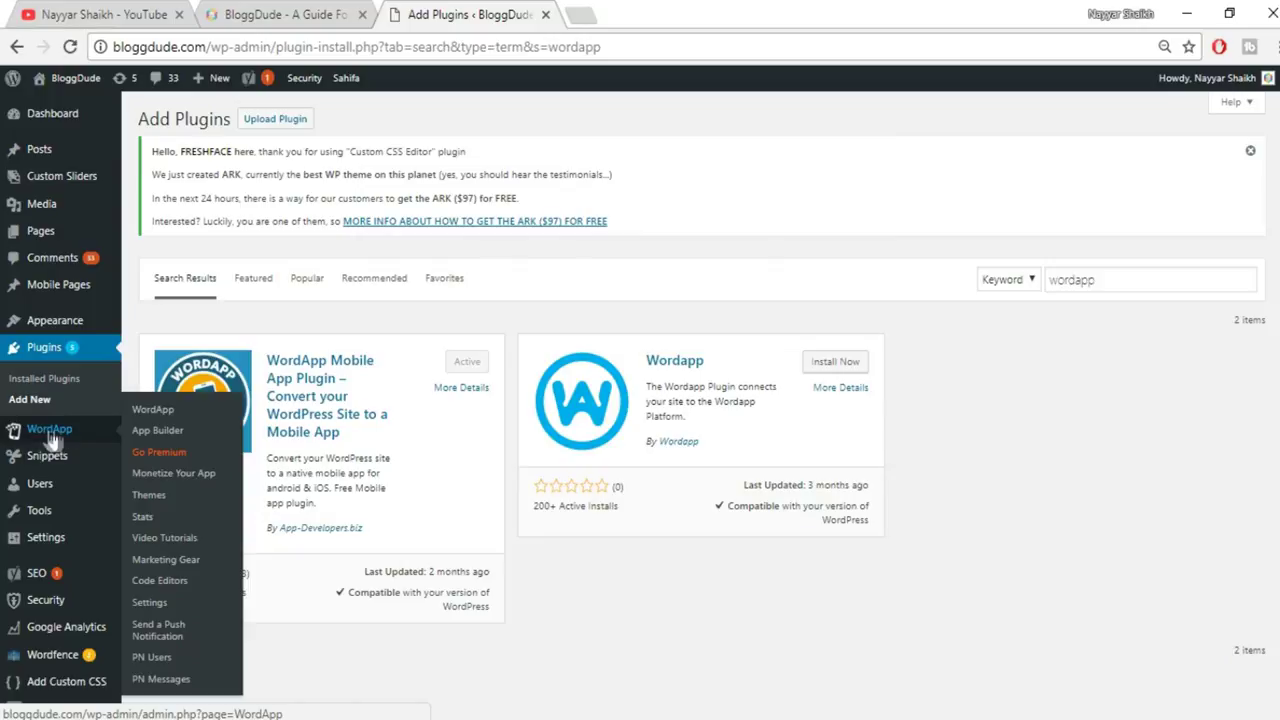
Step: Go to the WordApp plugin page and launch the App Builder with 'Get started now!'
click(47, 434)
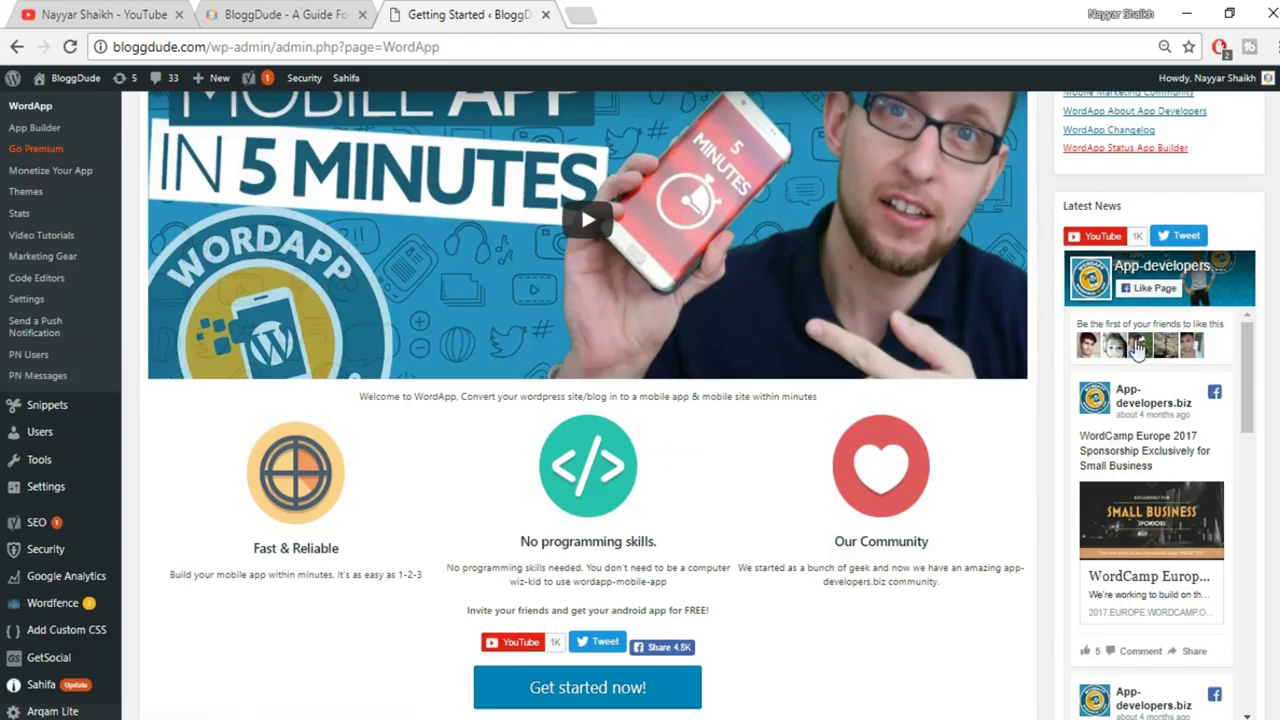
scroll(952, 477, down, 1)
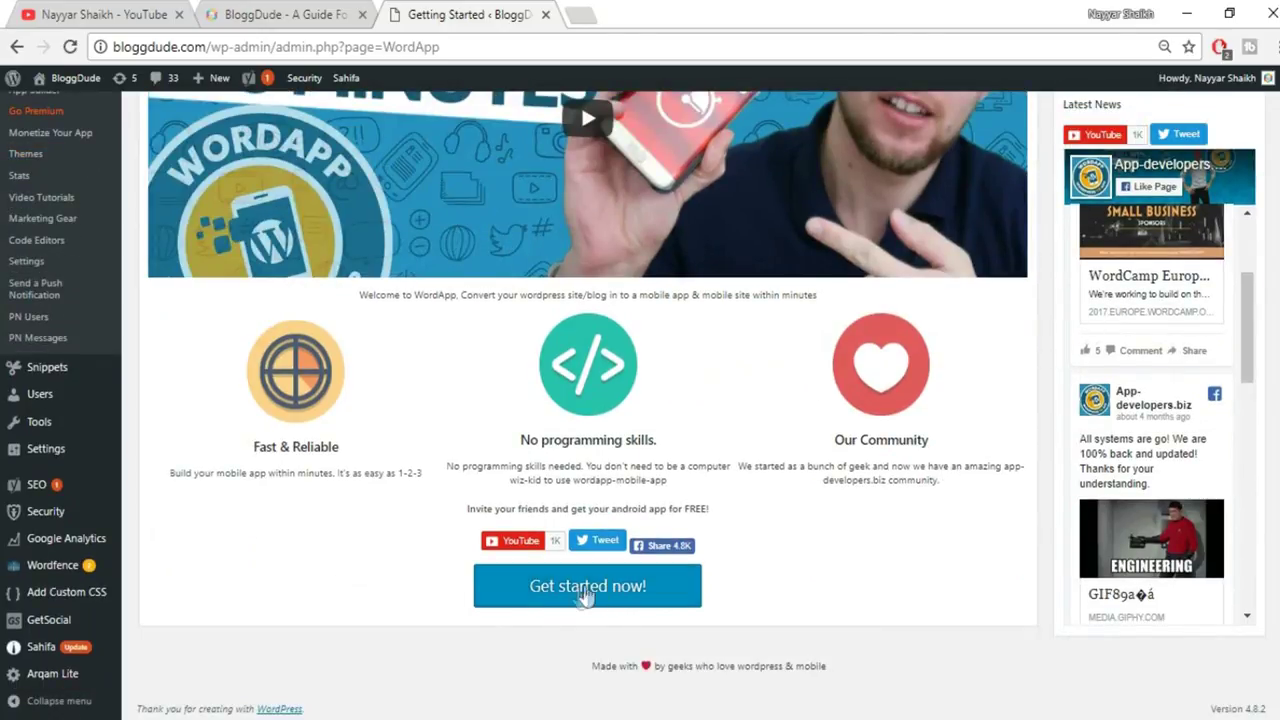
click(625, 597)
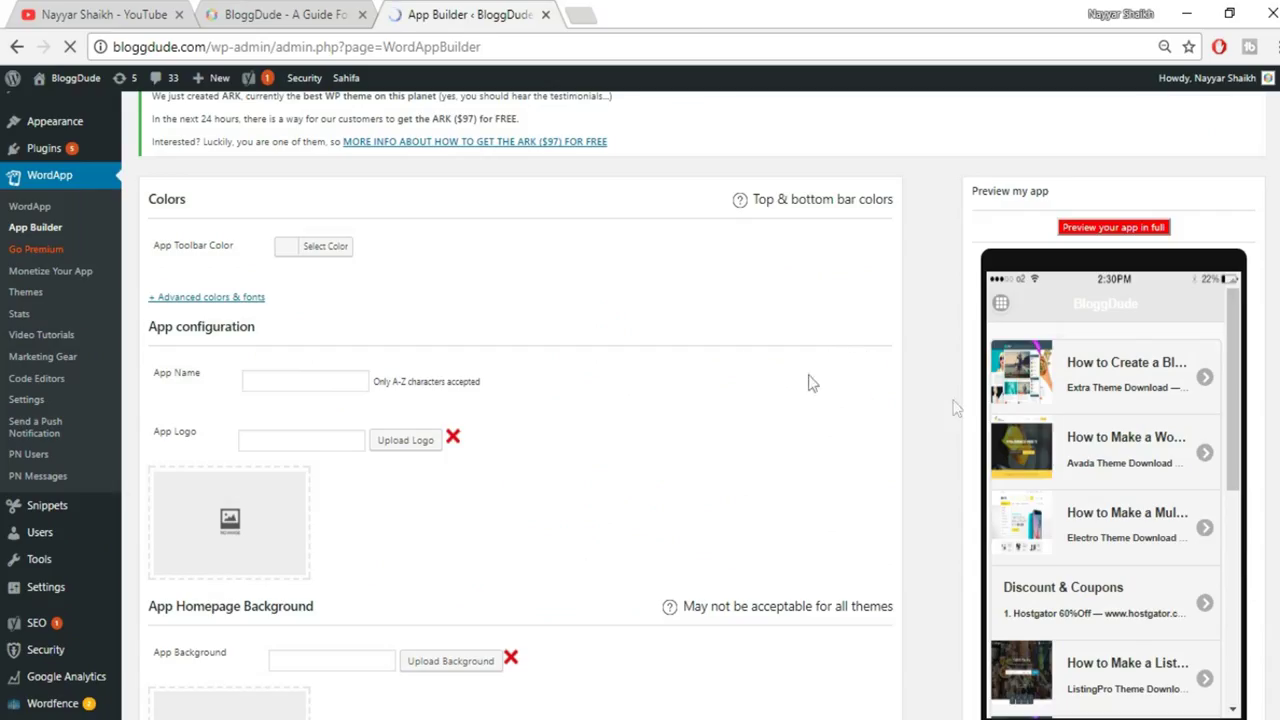
scroll(1212, 487, down, 5)
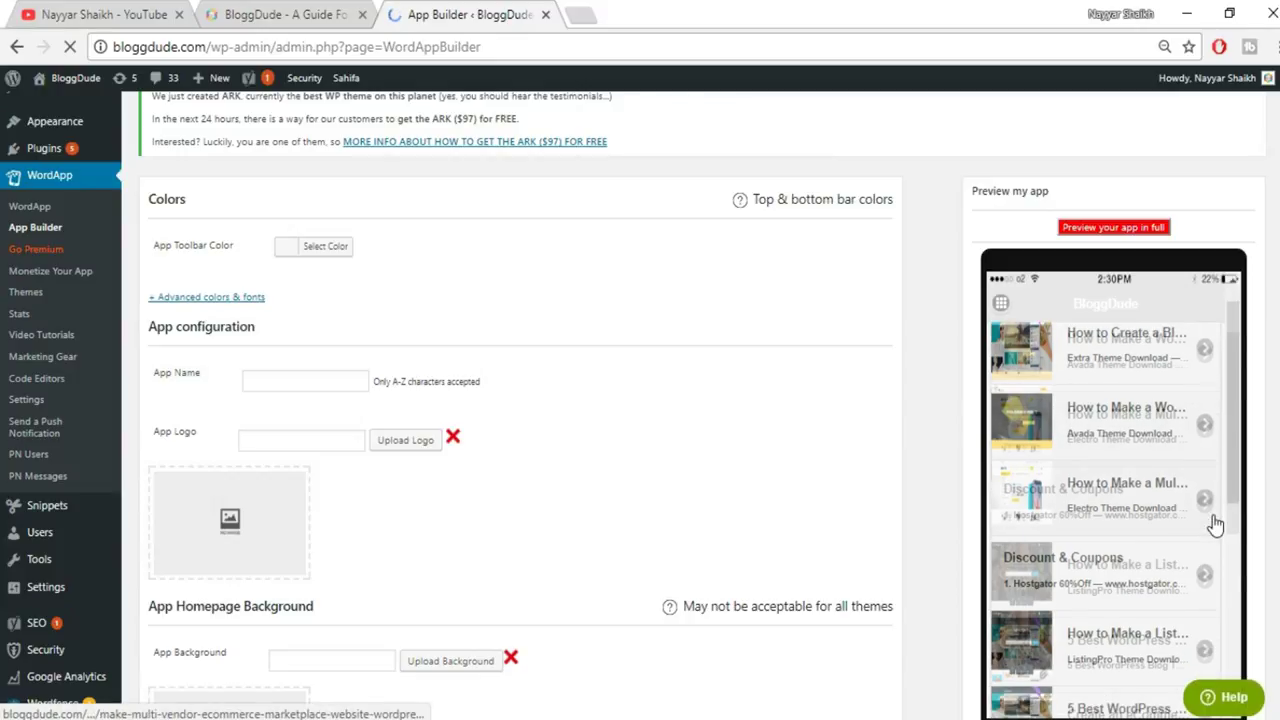
scroll(1210, 522, down, 2)
scroll(1208, 520, up, 10)
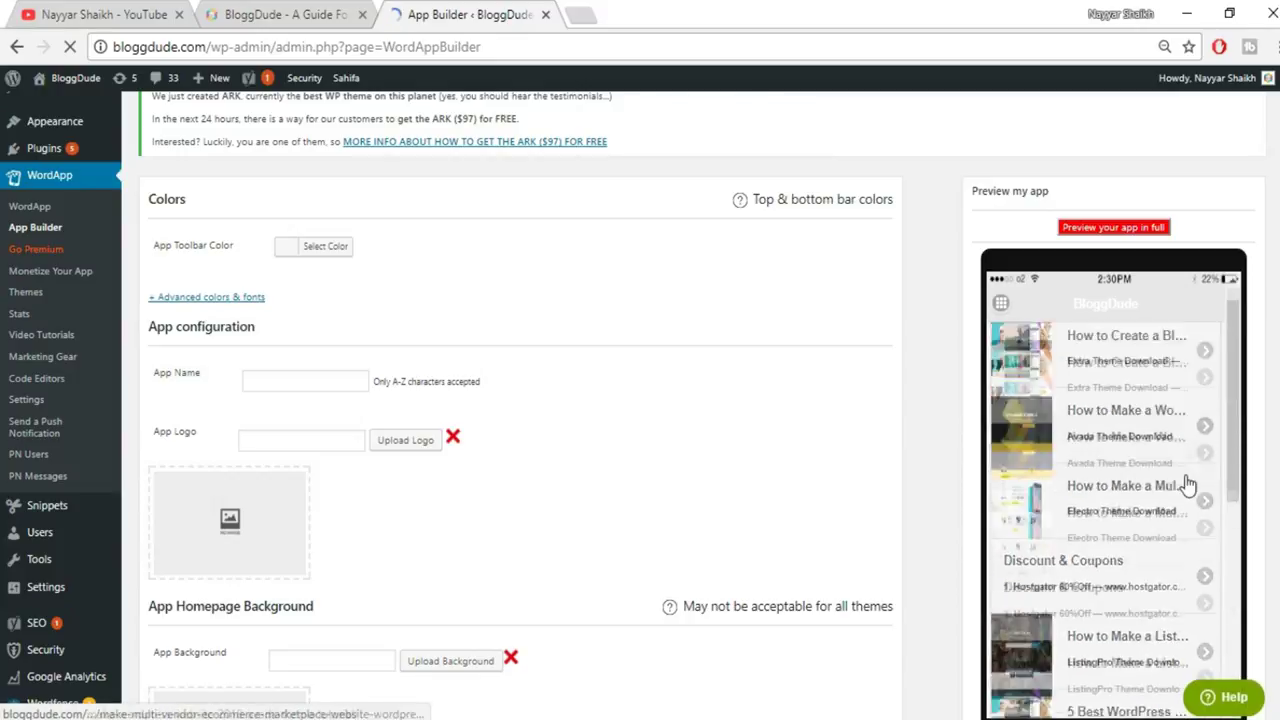
scroll(700, 400, down, 3)
scroll(1192, 352, down, 5)
scroll(1188, 400, down, 2)
scroll(1186, 449, up, 6)
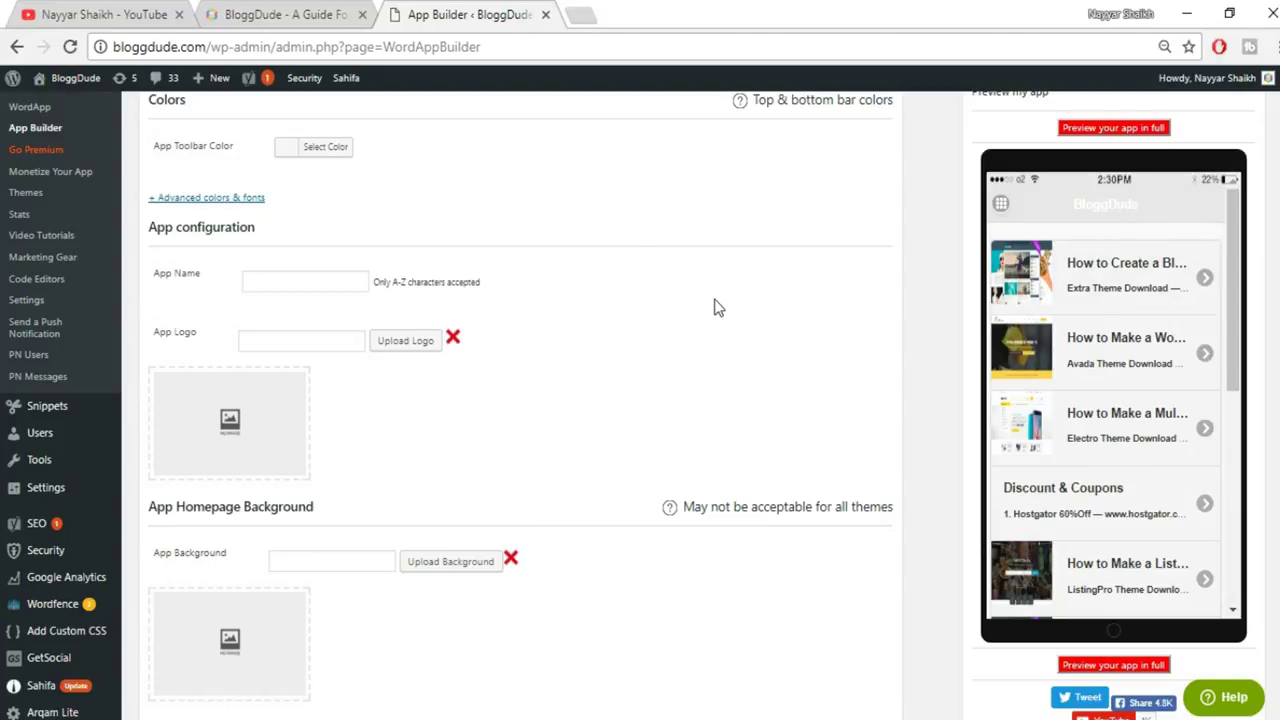
scroll(714, 307, up, 1)
scroll(714, 307, down, 2)
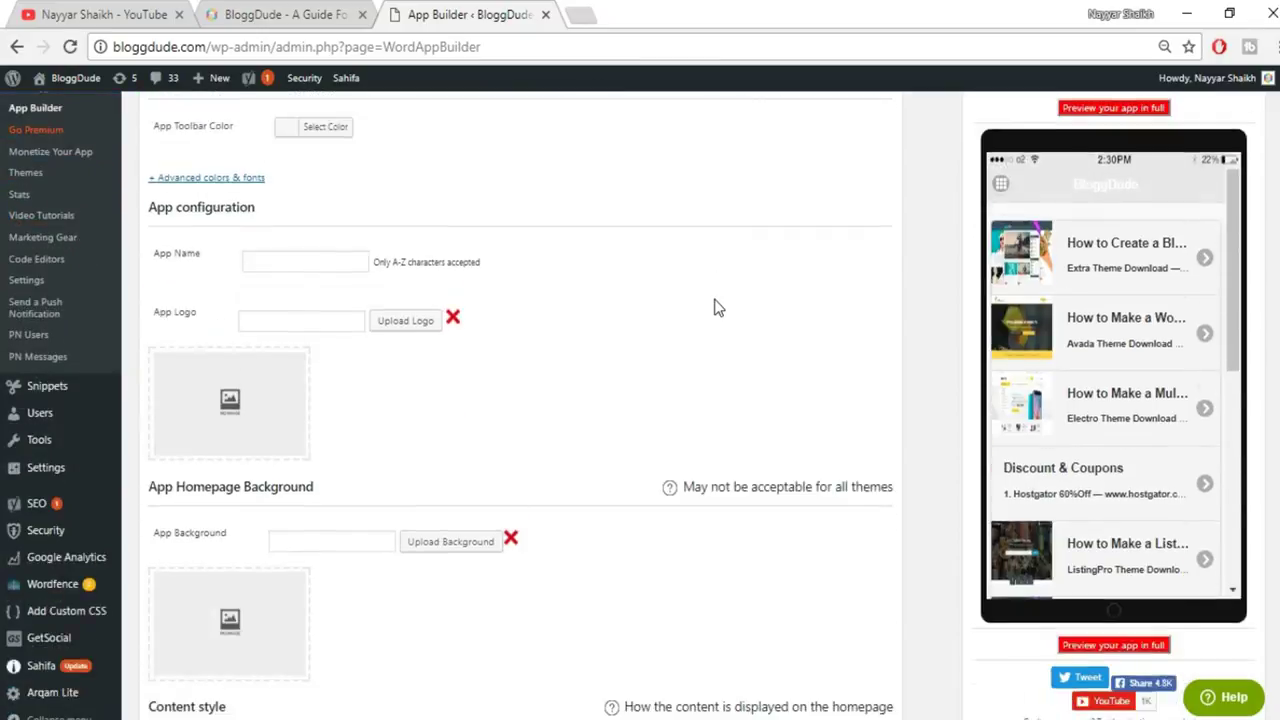
scroll(451, 423, down, 2)
scroll(463, 434, up, 5)
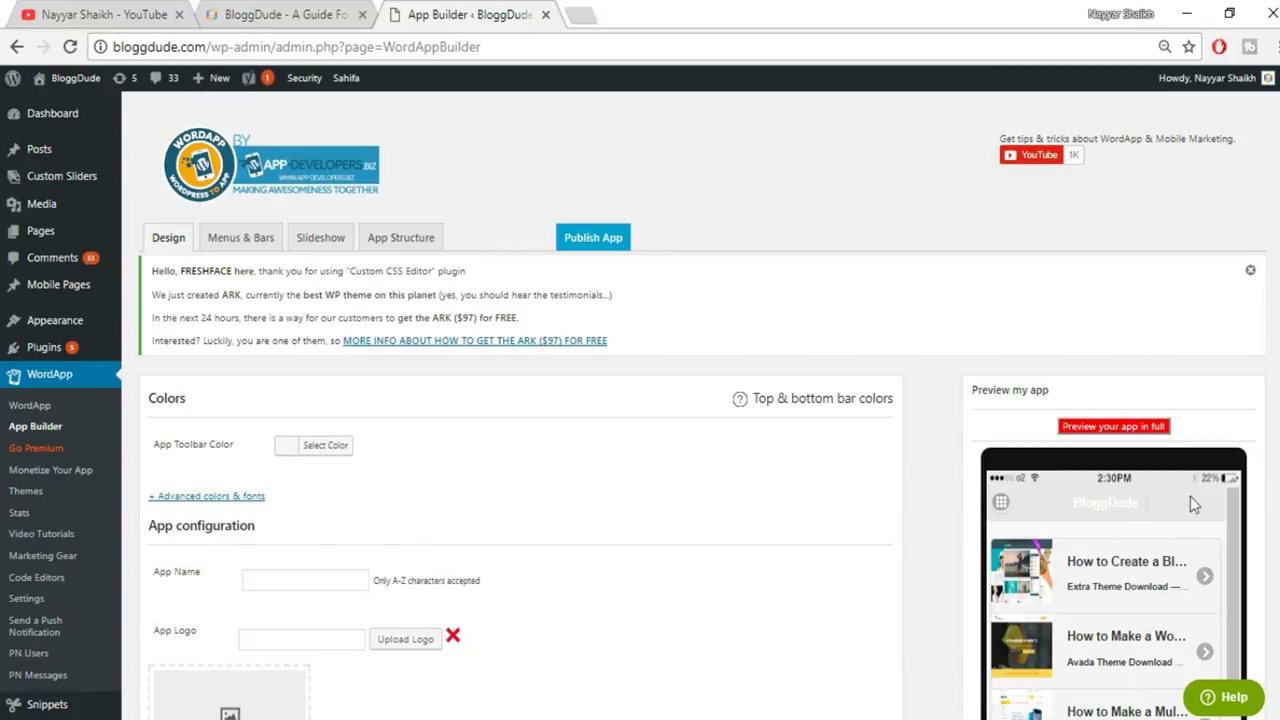
scroll(640, 514, down, 2)
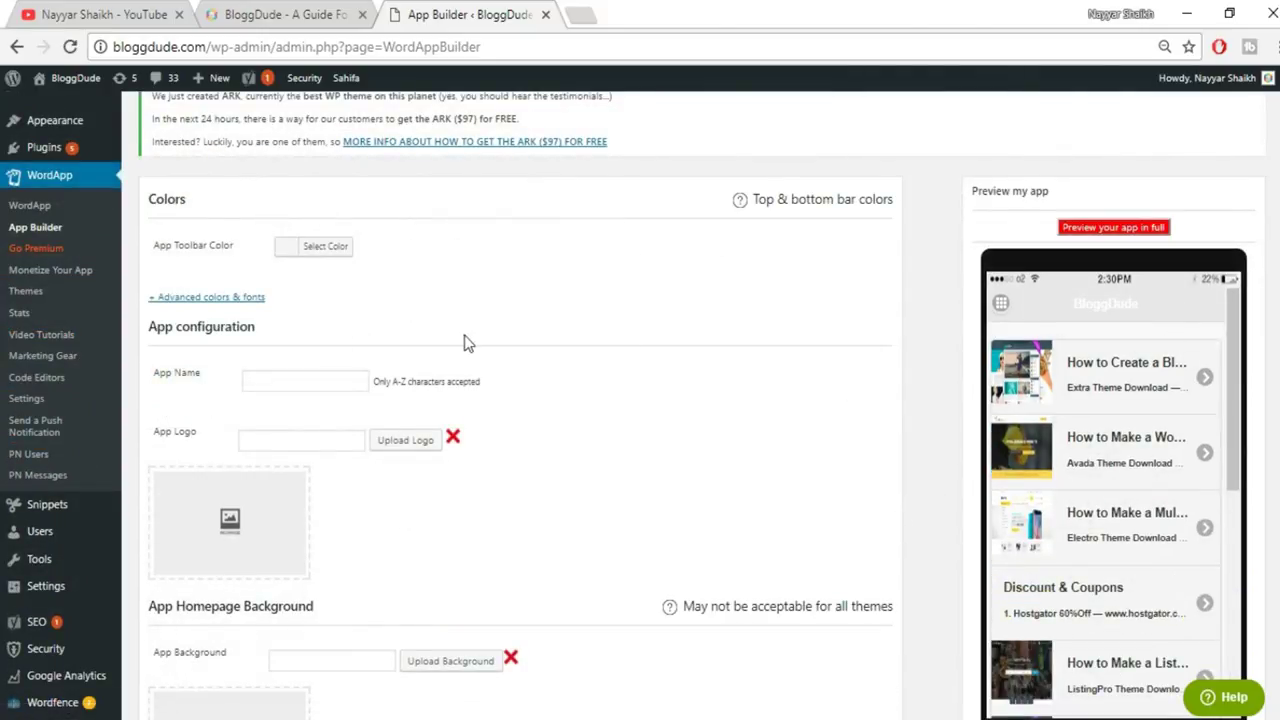
click(288, 381)
Step: Enter 'BloggDude' as the App Name and move to the App Logo field
text(Blog)
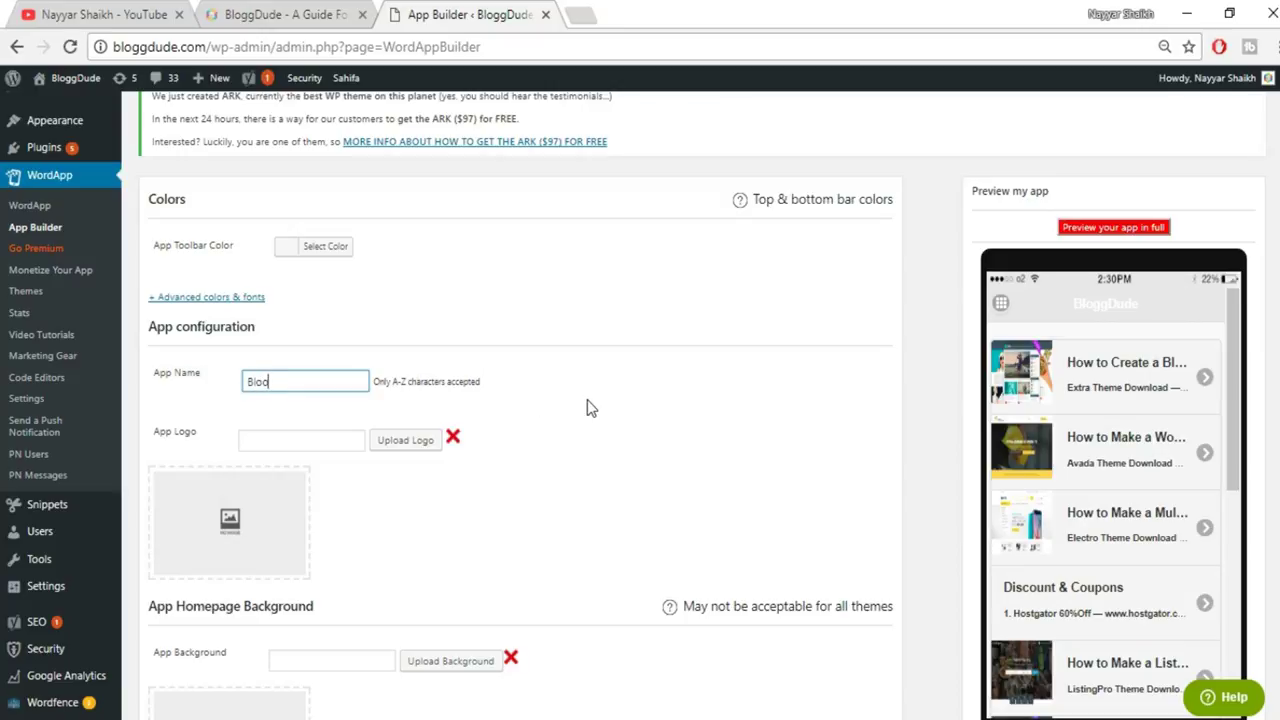
text(gDude)
click(356, 441)
scroll(538, 446, down, 1)
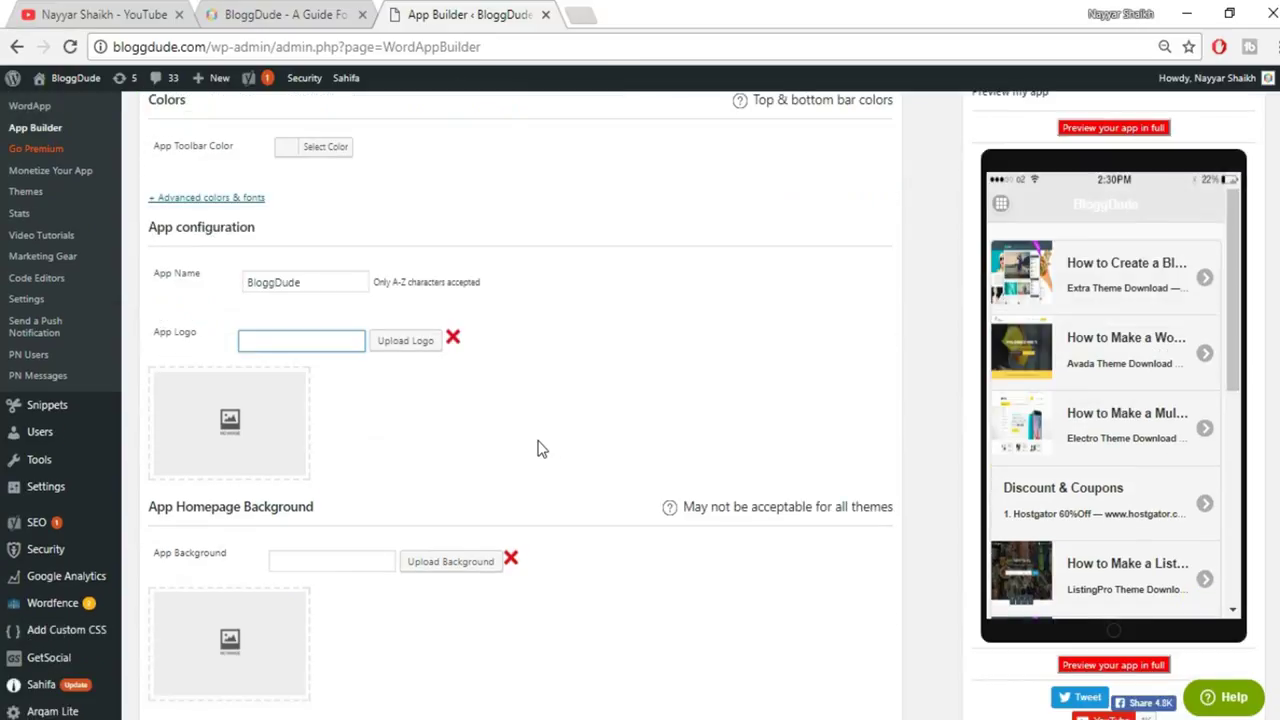
Step: Upload Untitled-1.png from Desktop > App and select it as the app logo
click(404, 348)
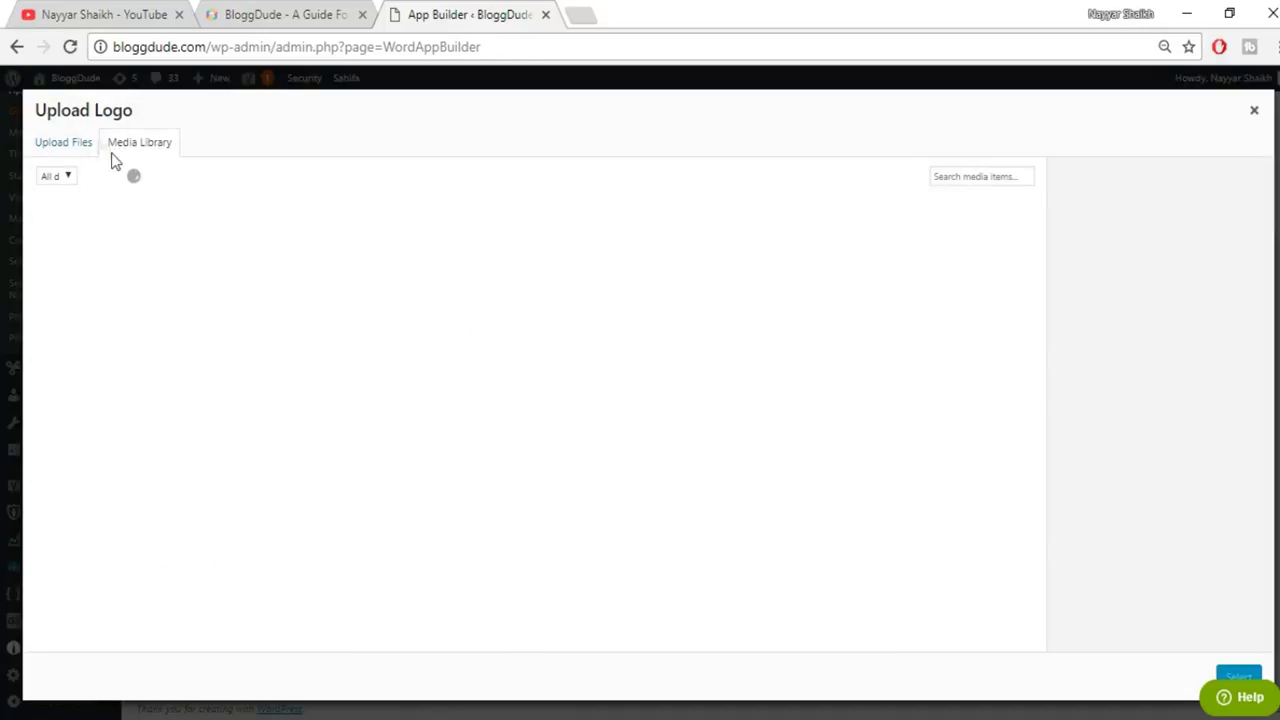
click(73, 146)
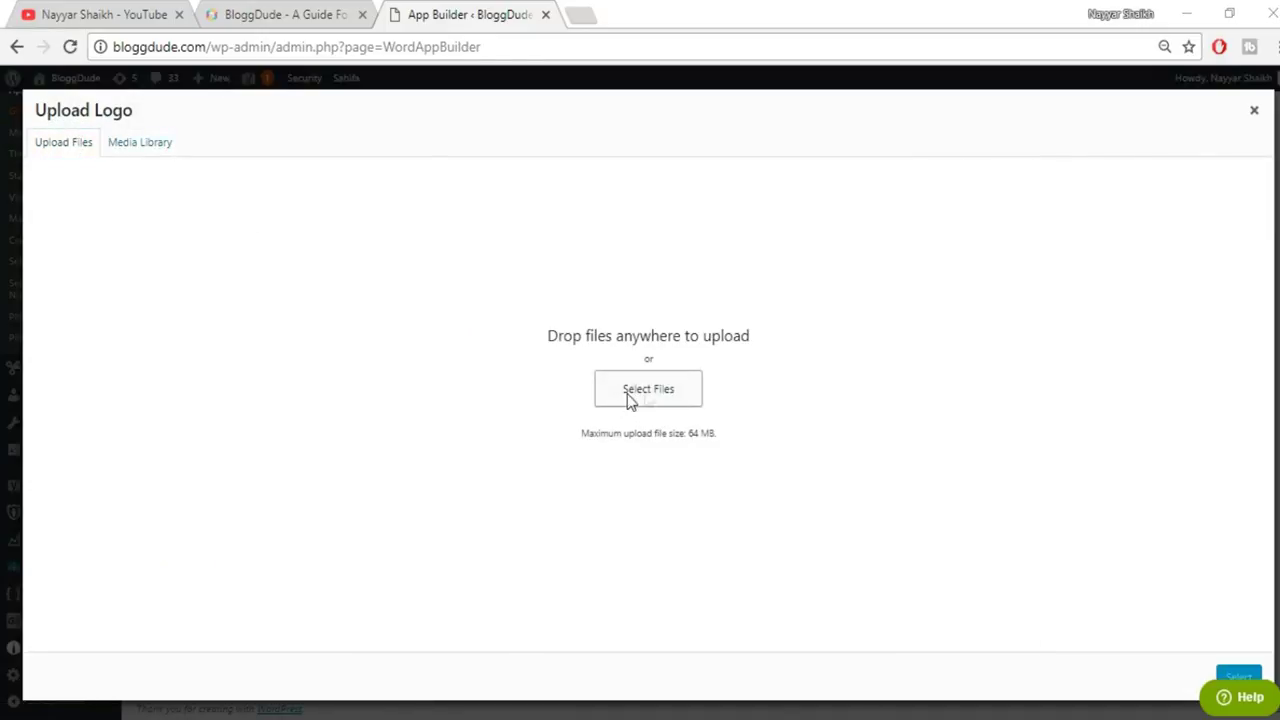
click(630, 397)
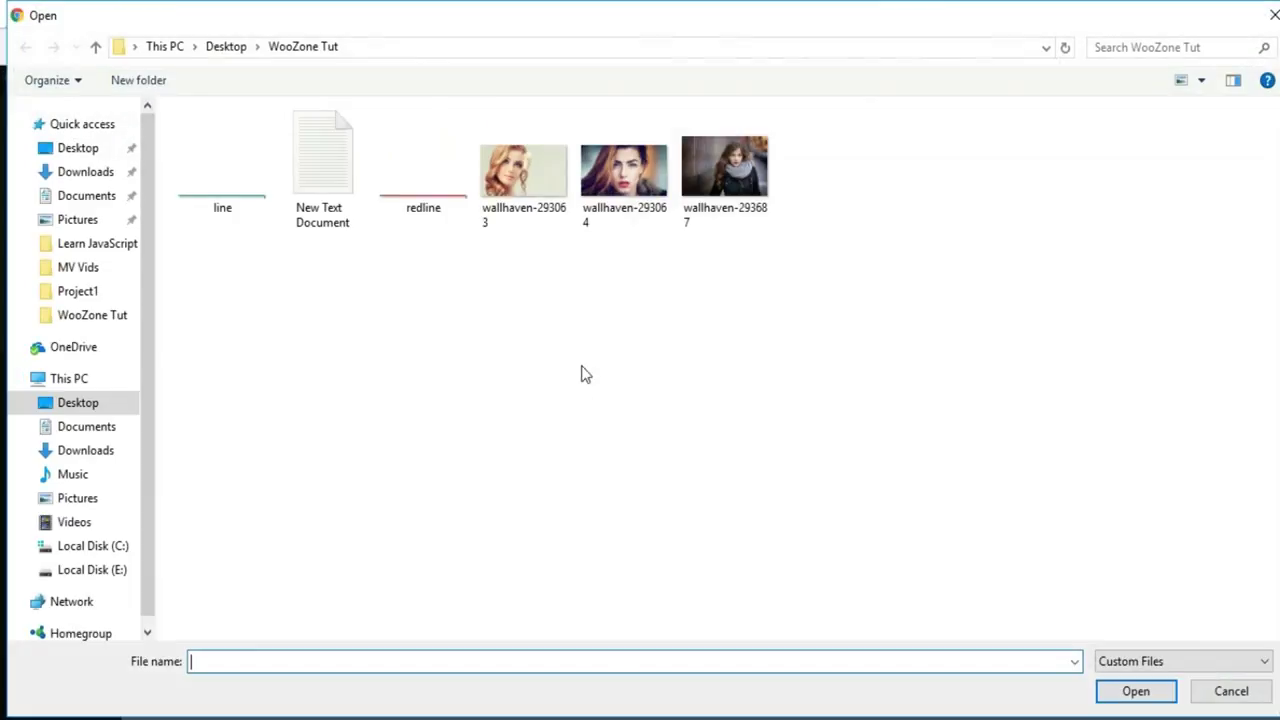
click(228, 48)
double_click(537, 195)
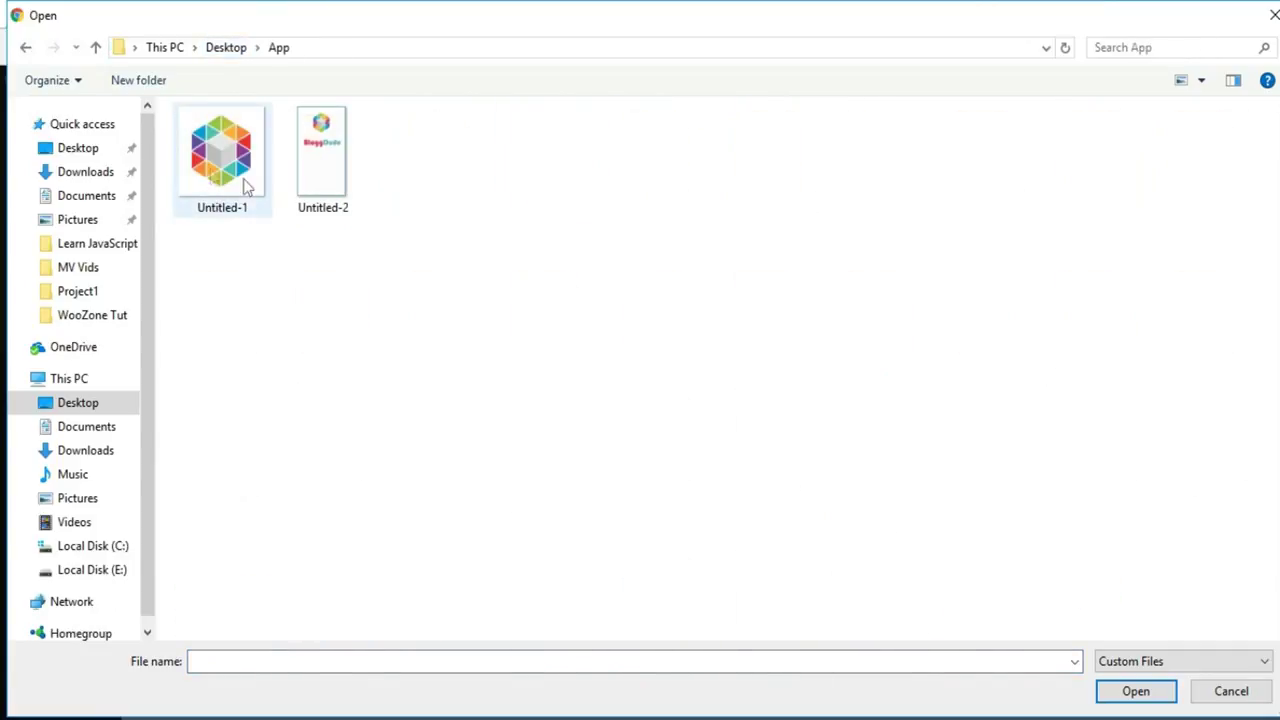
click(252, 204)
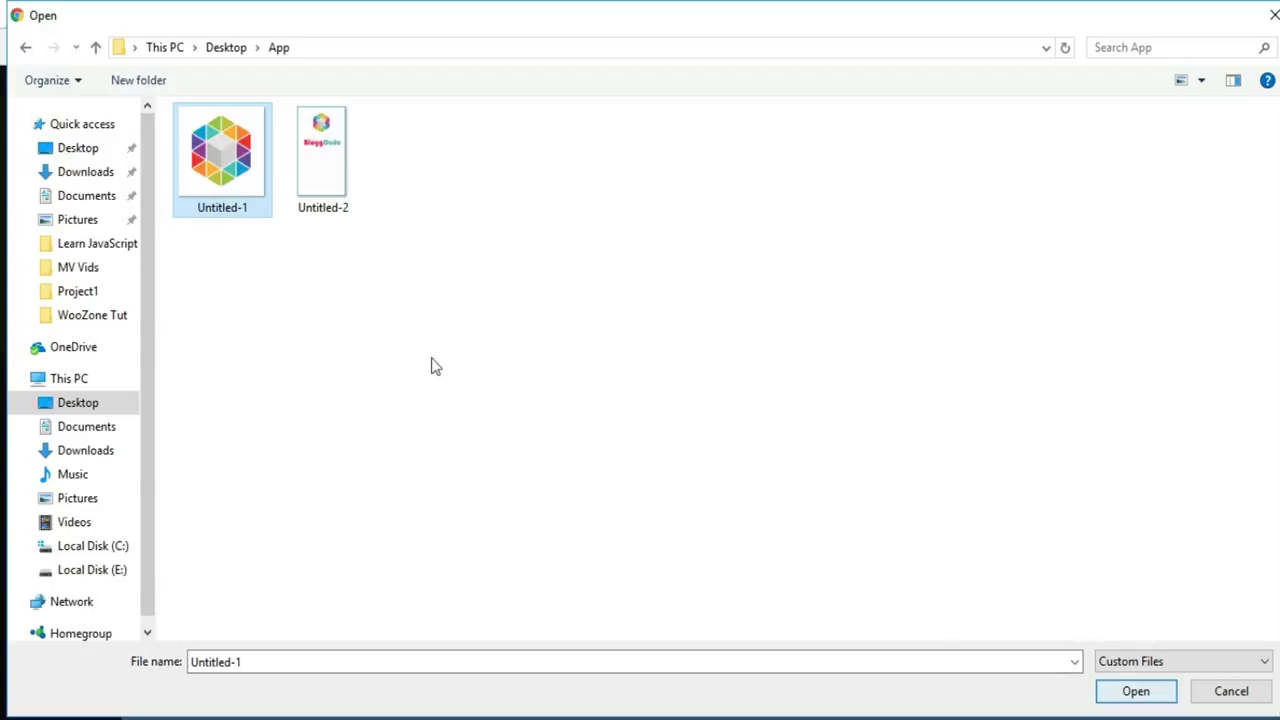
click(1122, 696)
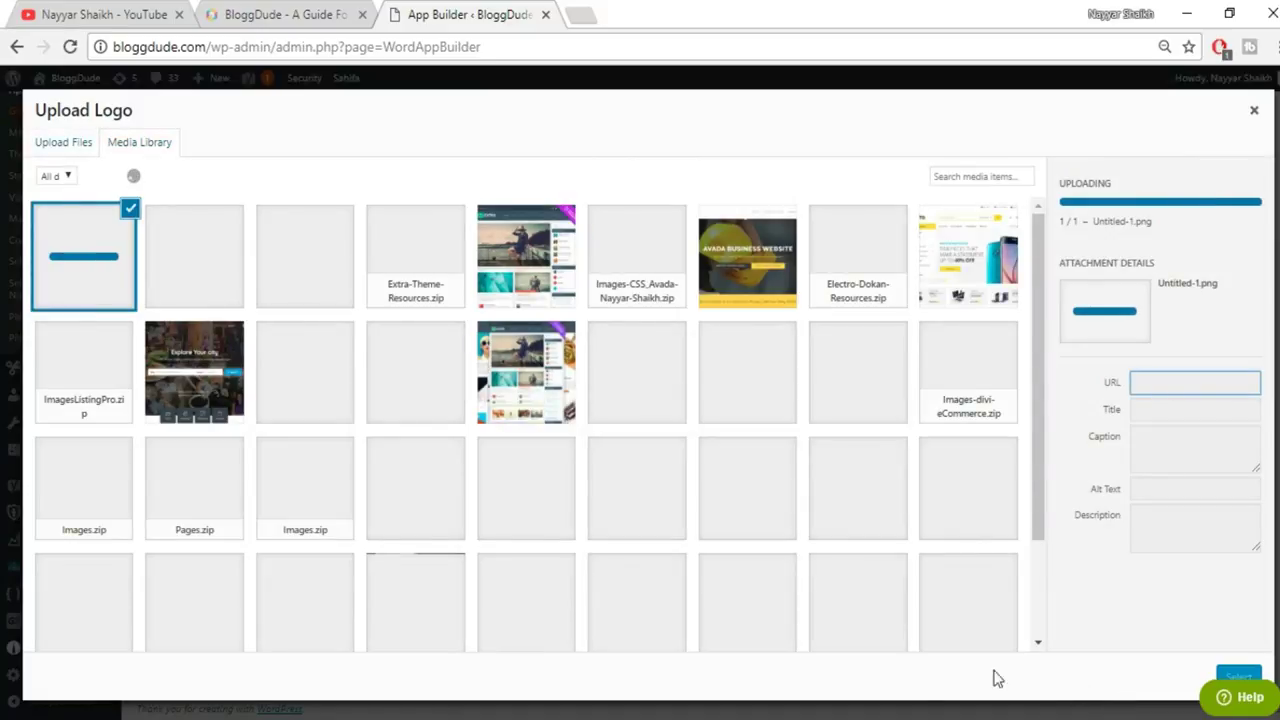
click(1240, 678)
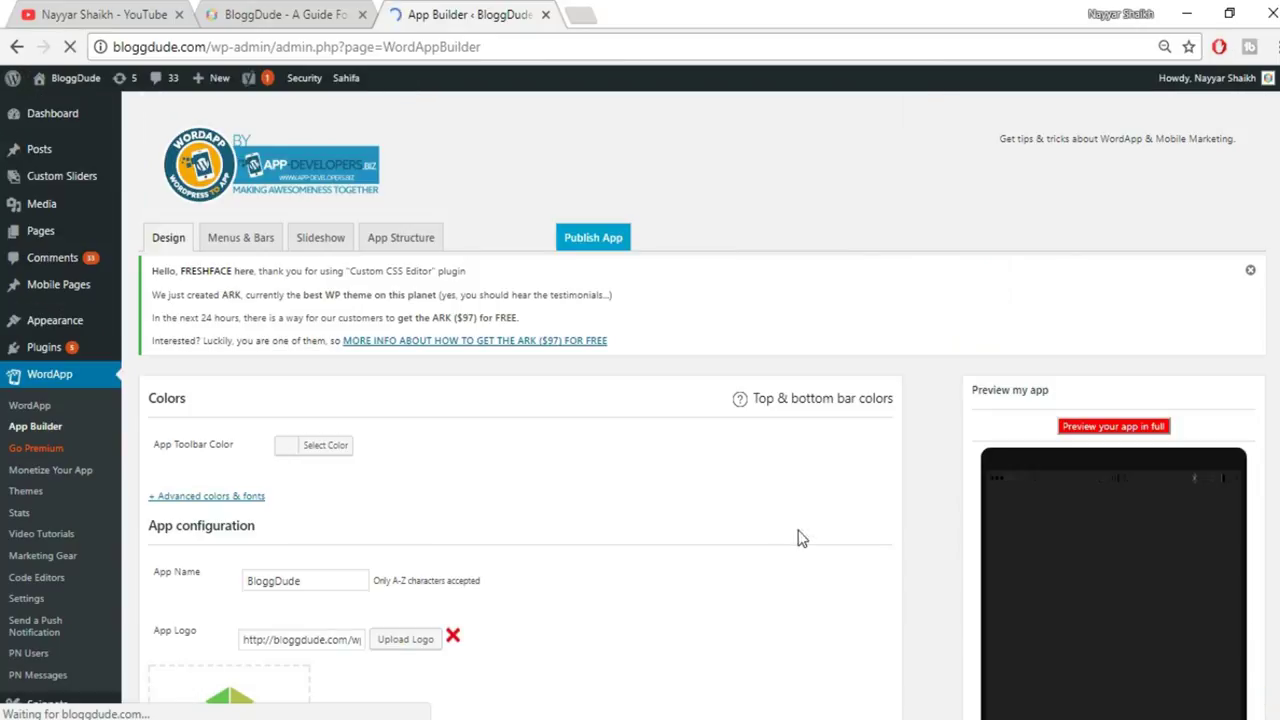
scroll(853, 580, down, 1)
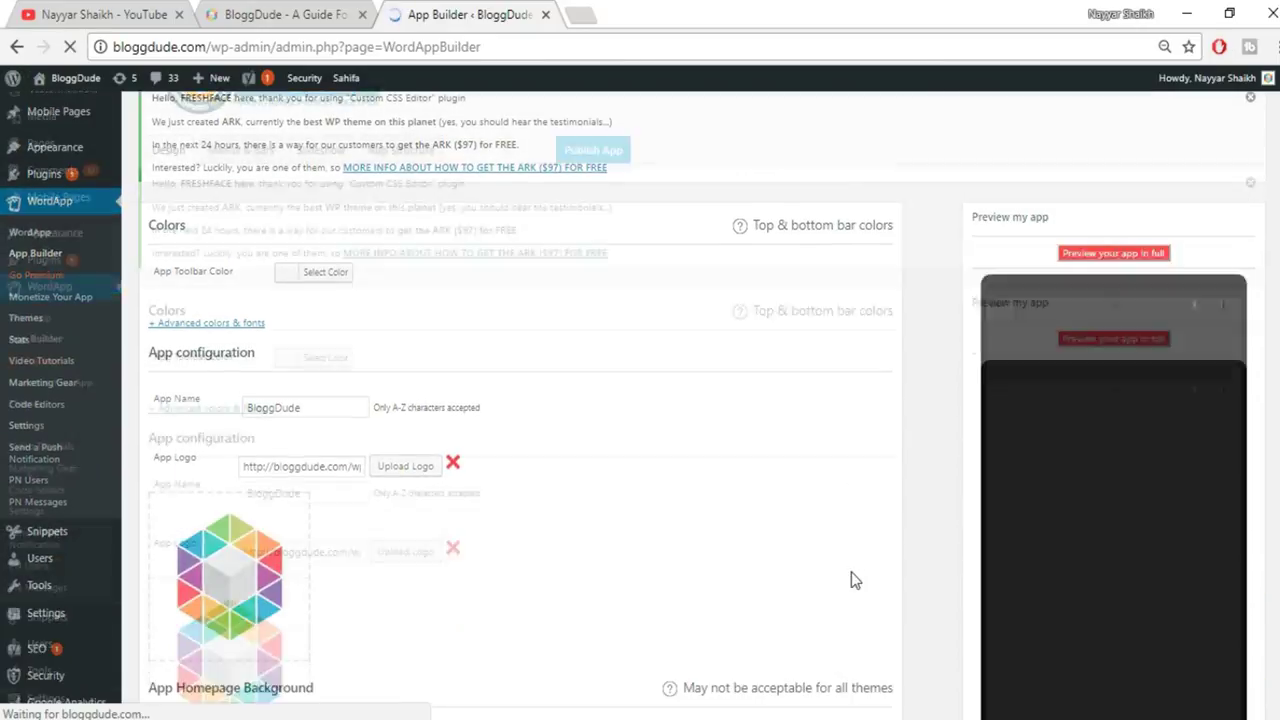
scroll(853, 580, down, 2)
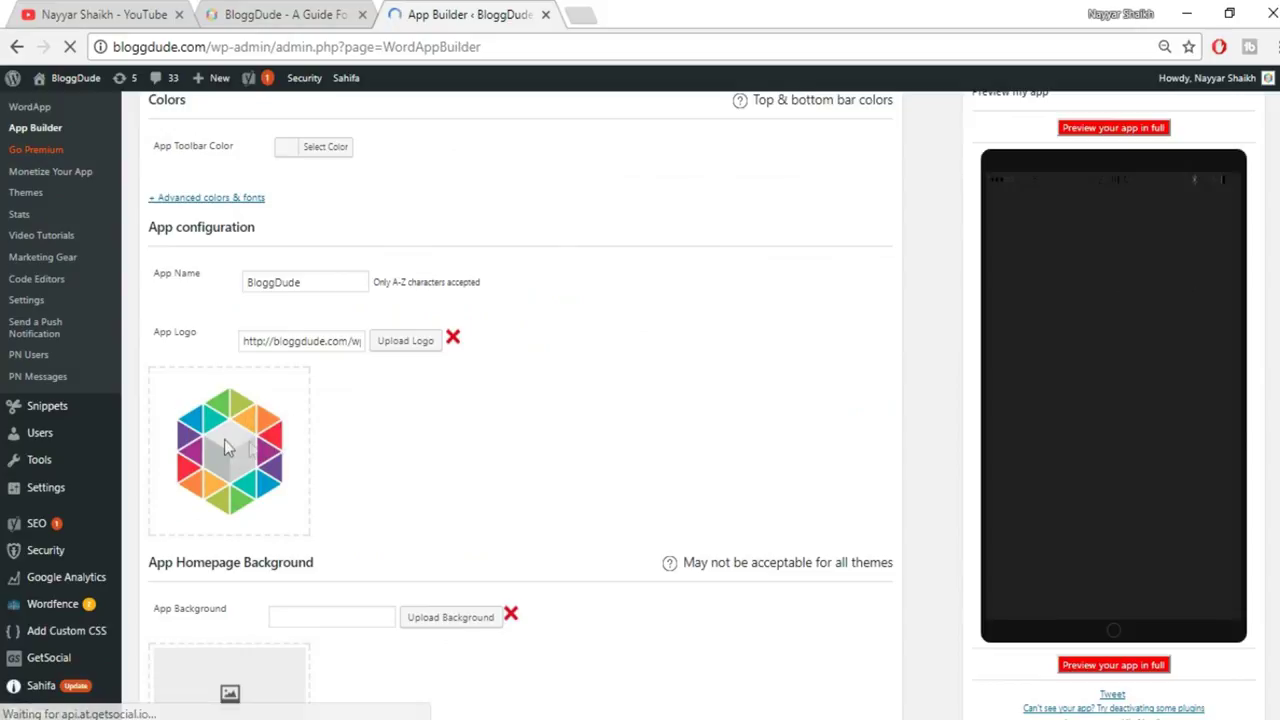
scroll(265, 440, down, 1)
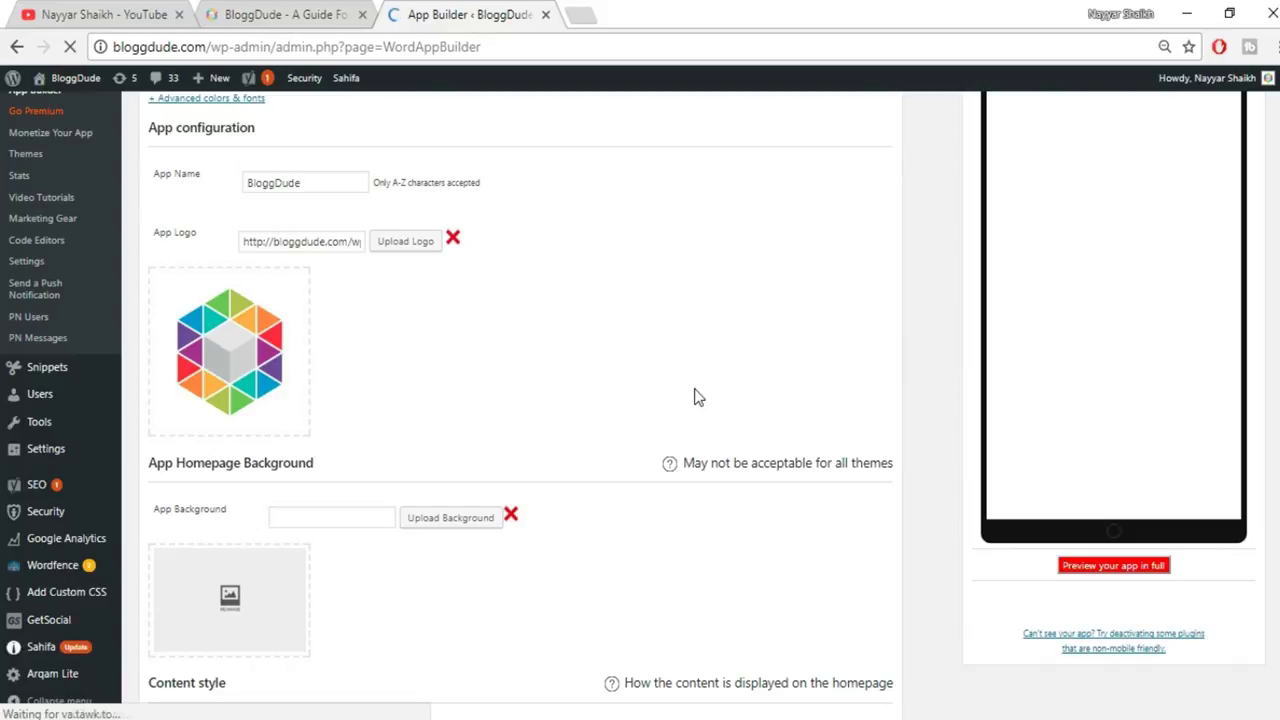
scroll(694, 392, down, 3)
scroll(741, 470, up, 3)
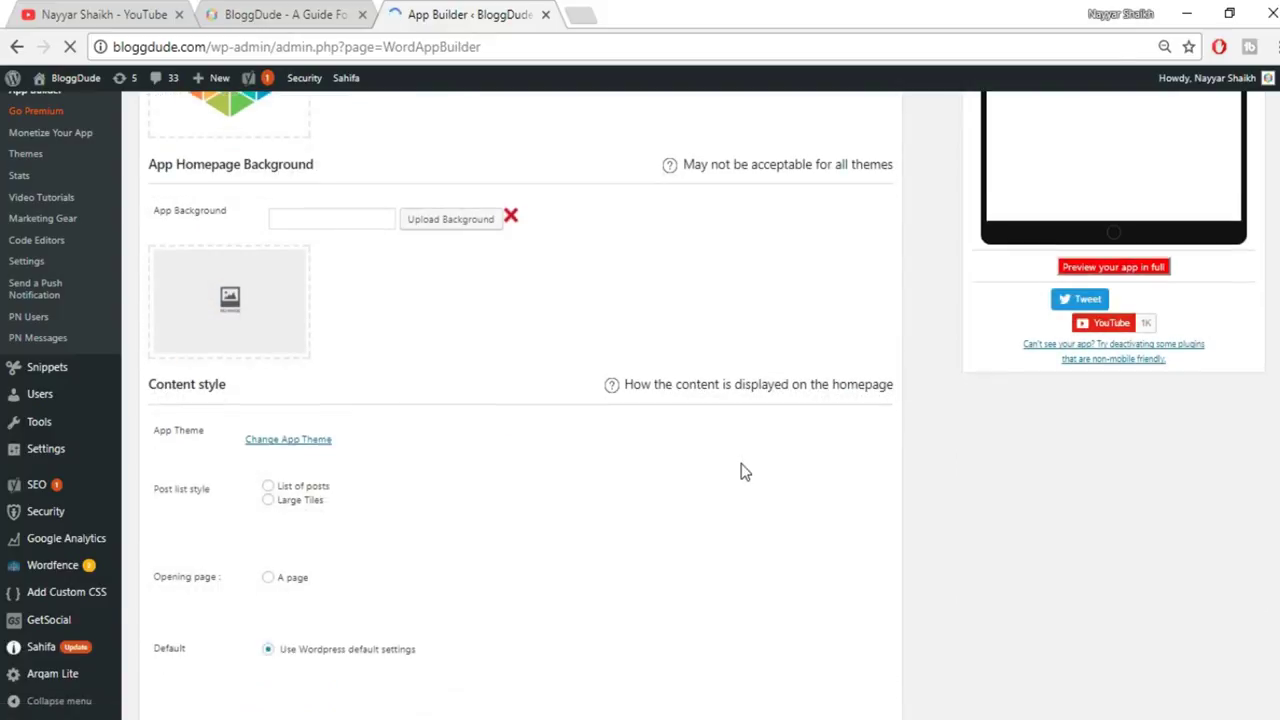
scroll(750, 471, up, 2)
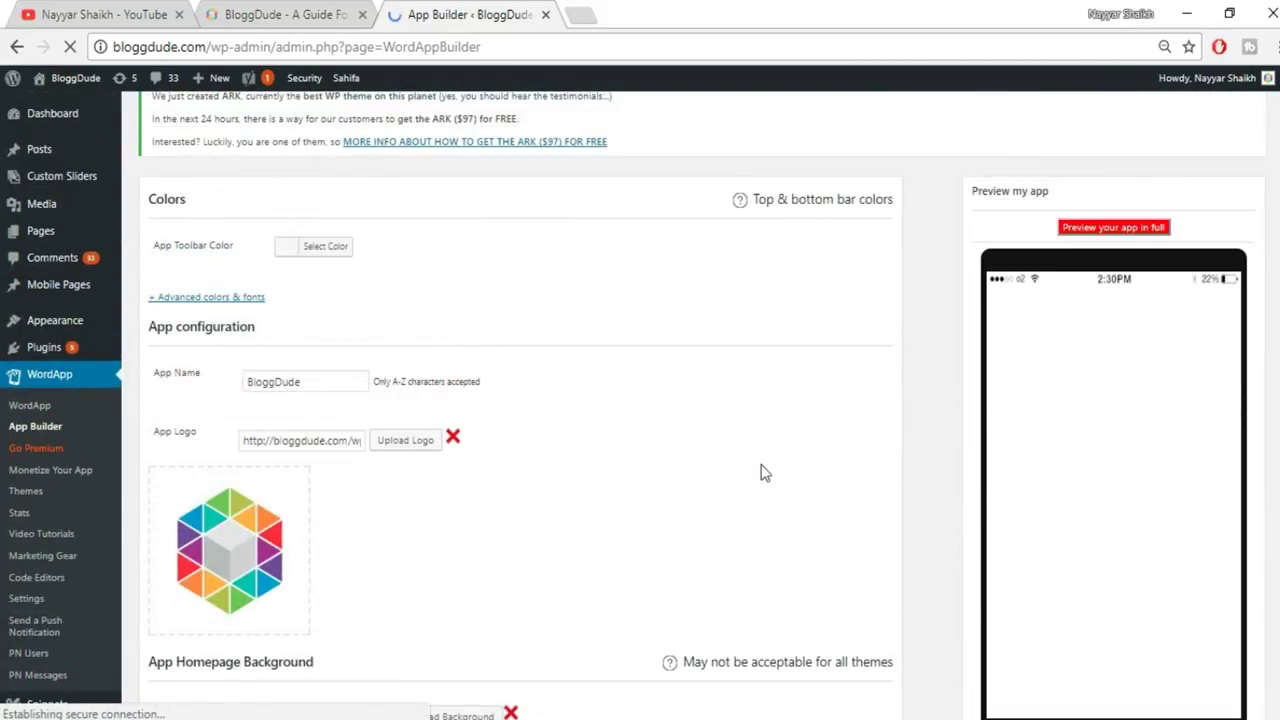
scroll(858, 445, down, 1)
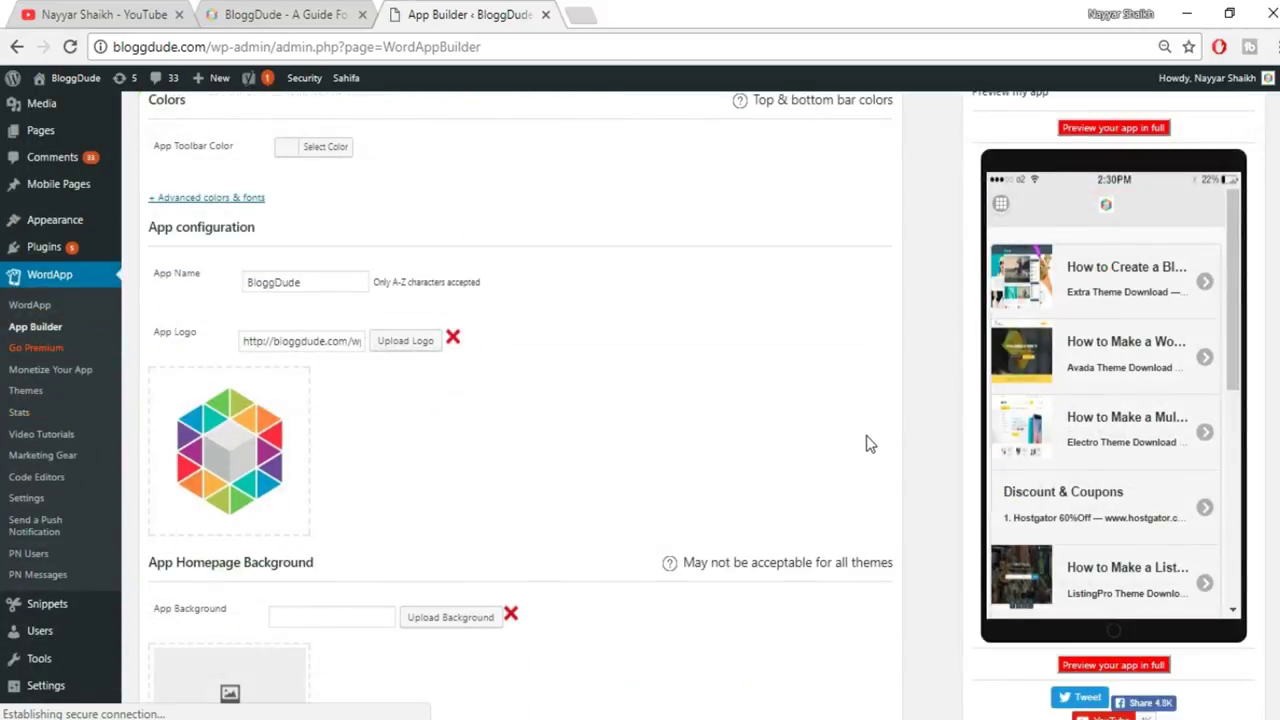
scroll(692, 543, down, 6)
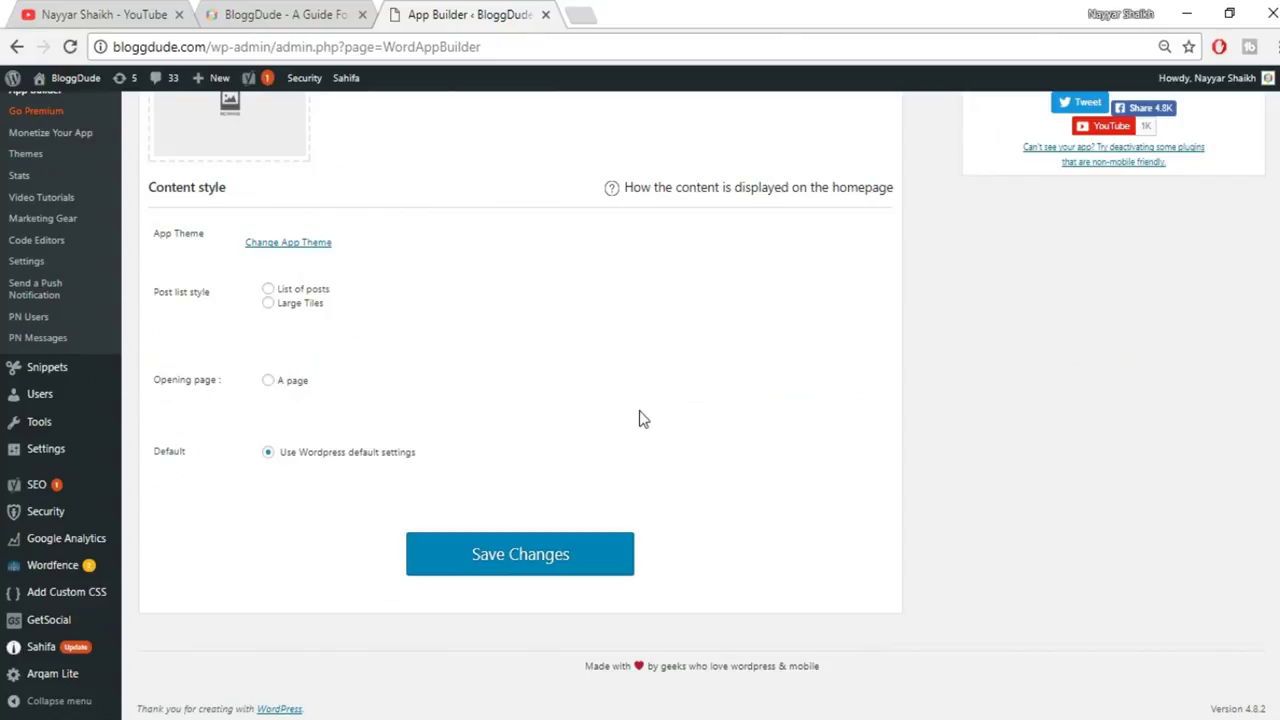
scroll(640, 420, up, 6)
scroll(640, 425, down, 3)
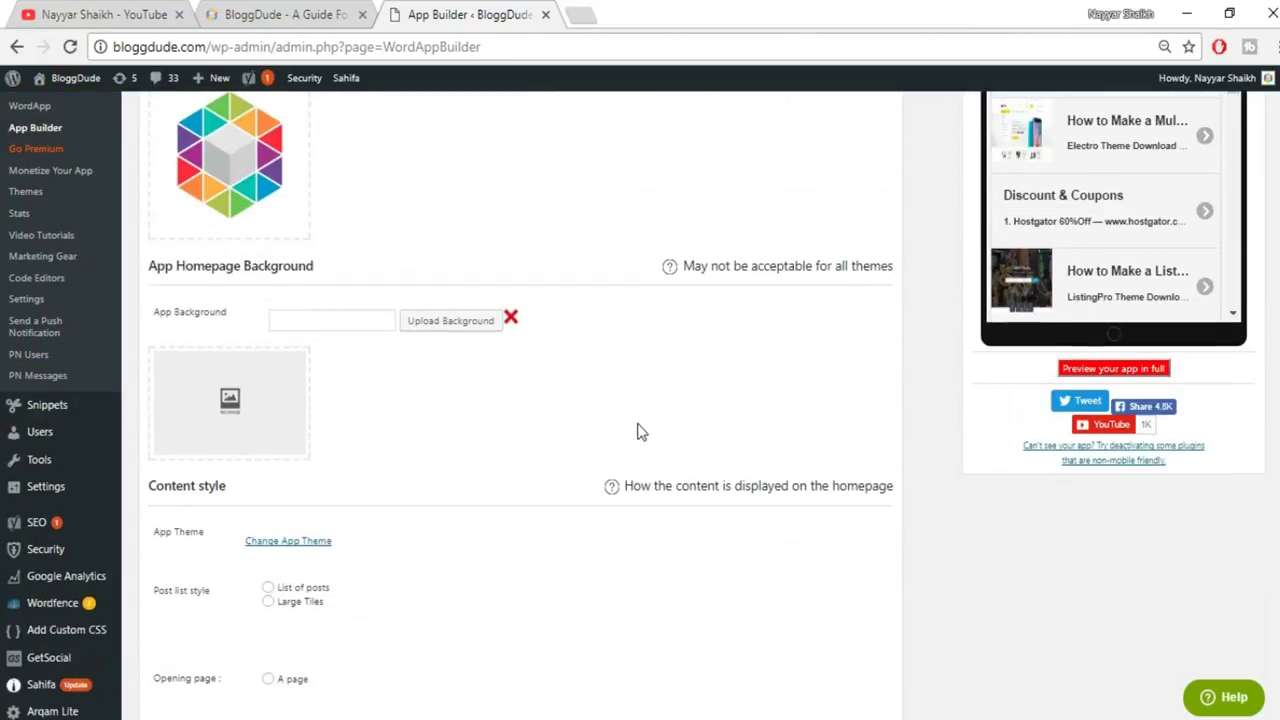
scroll(640, 433, down, 3)
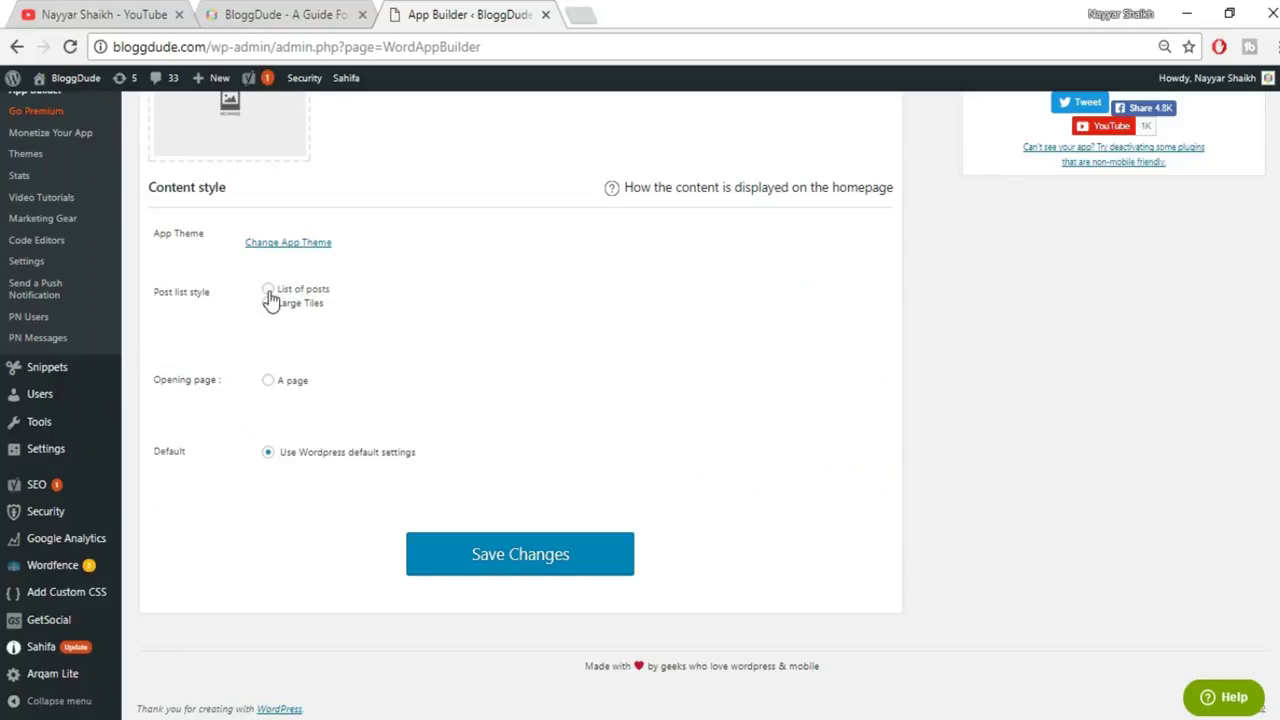
Step: After previewing 'A page' choices, keep 'Use Wordpress default settings' and save the design settings
click(268, 382)
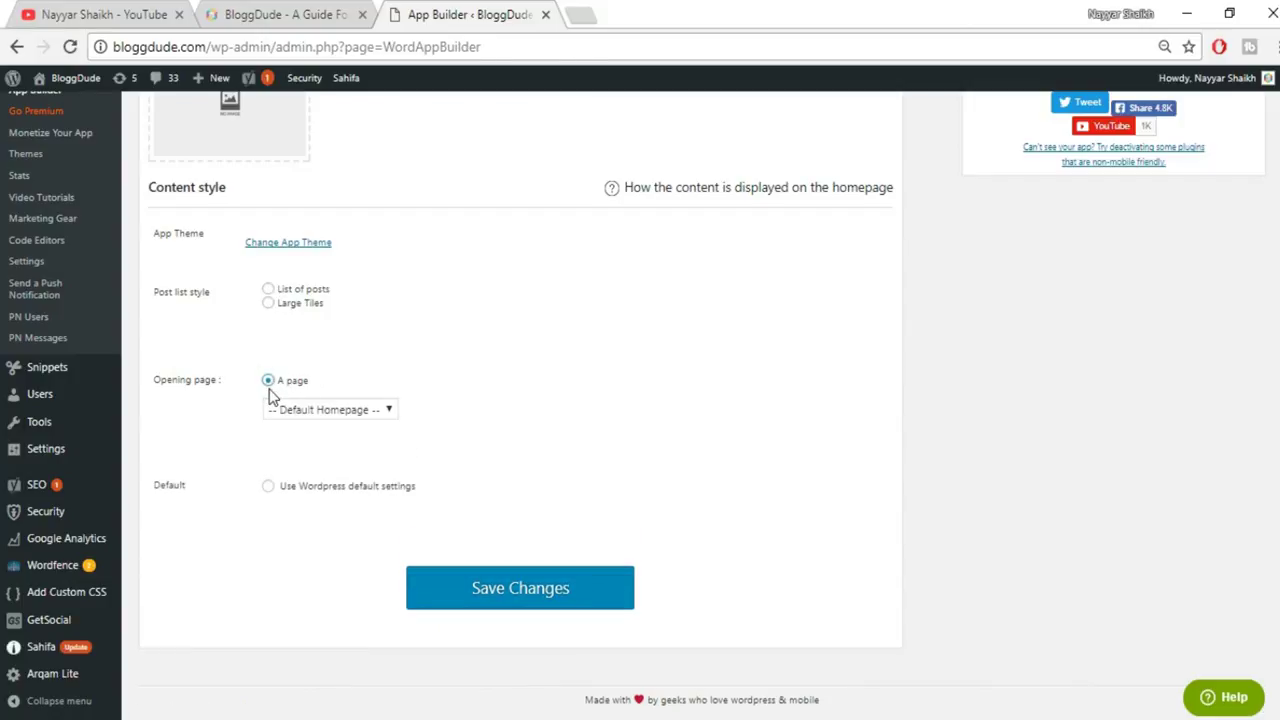
click(310, 411)
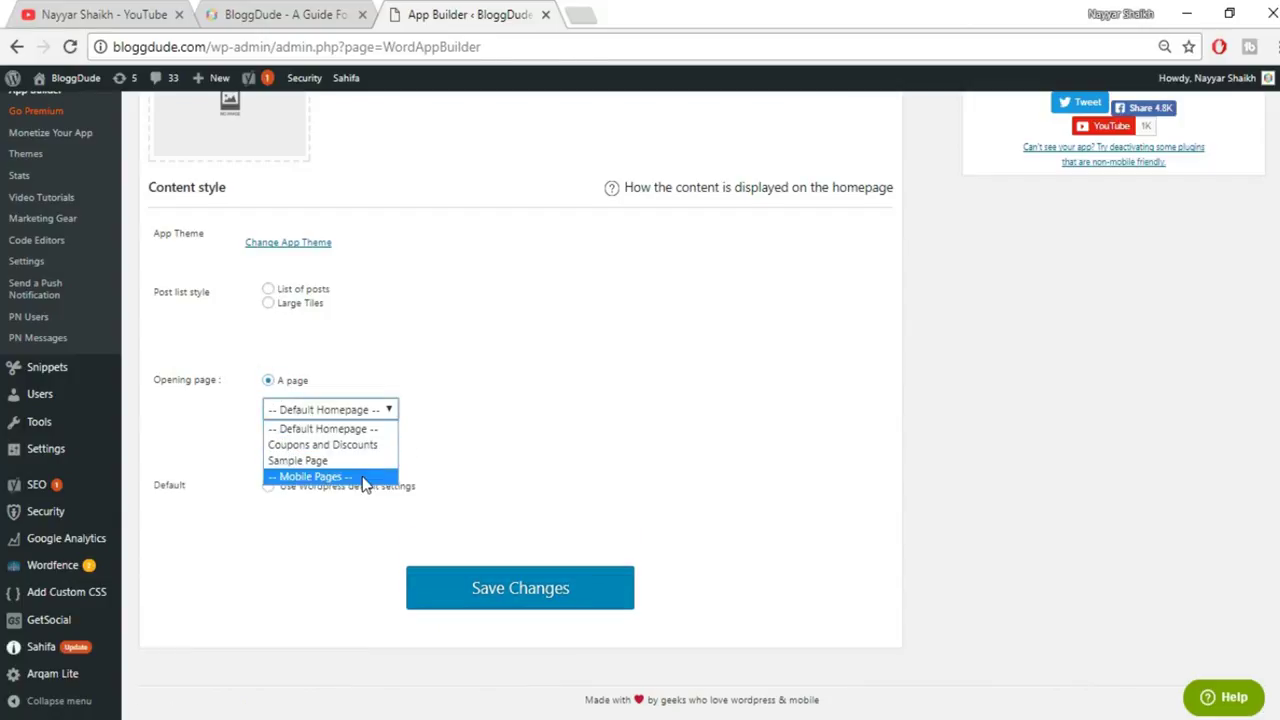
click(483, 398)
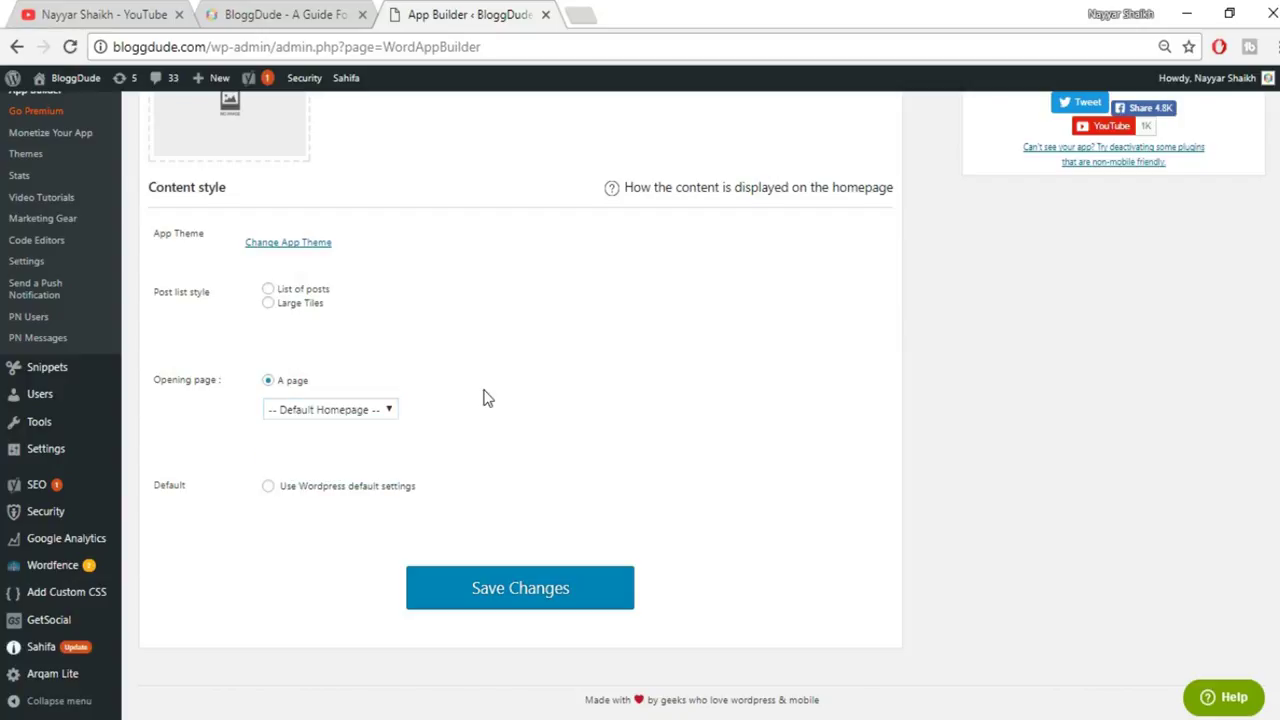
click(362, 414)
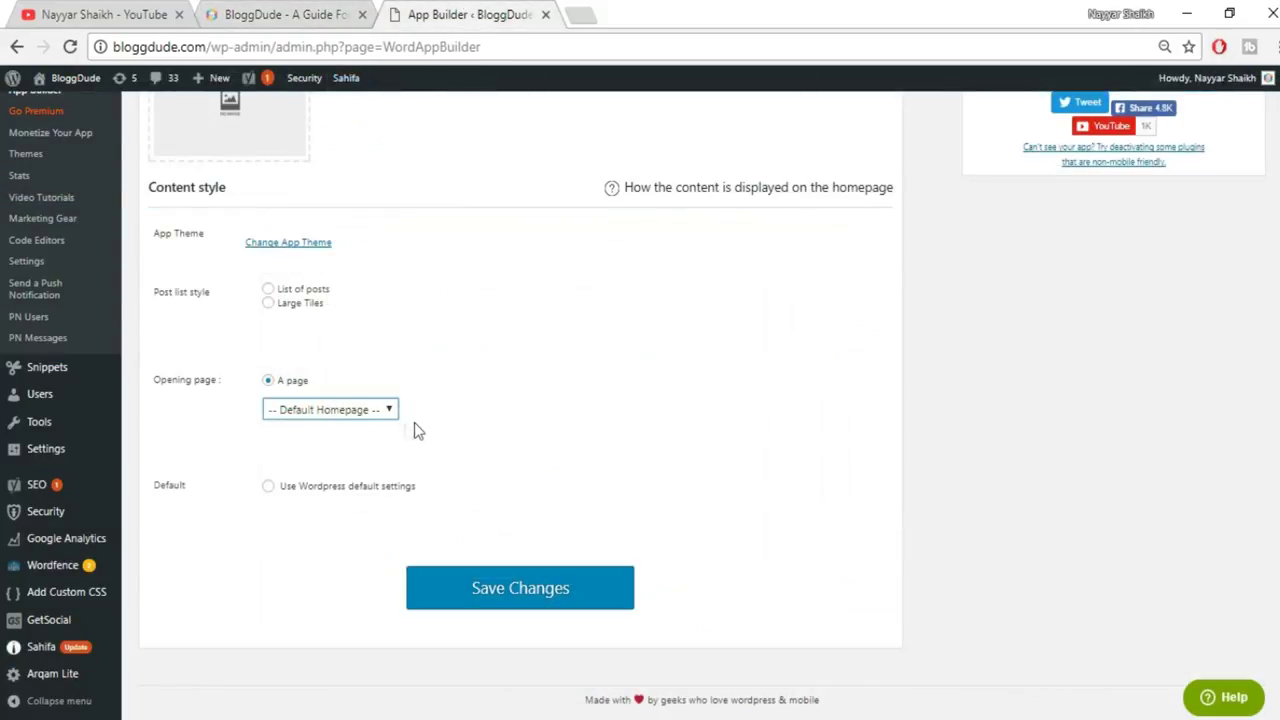
click(268, 489)
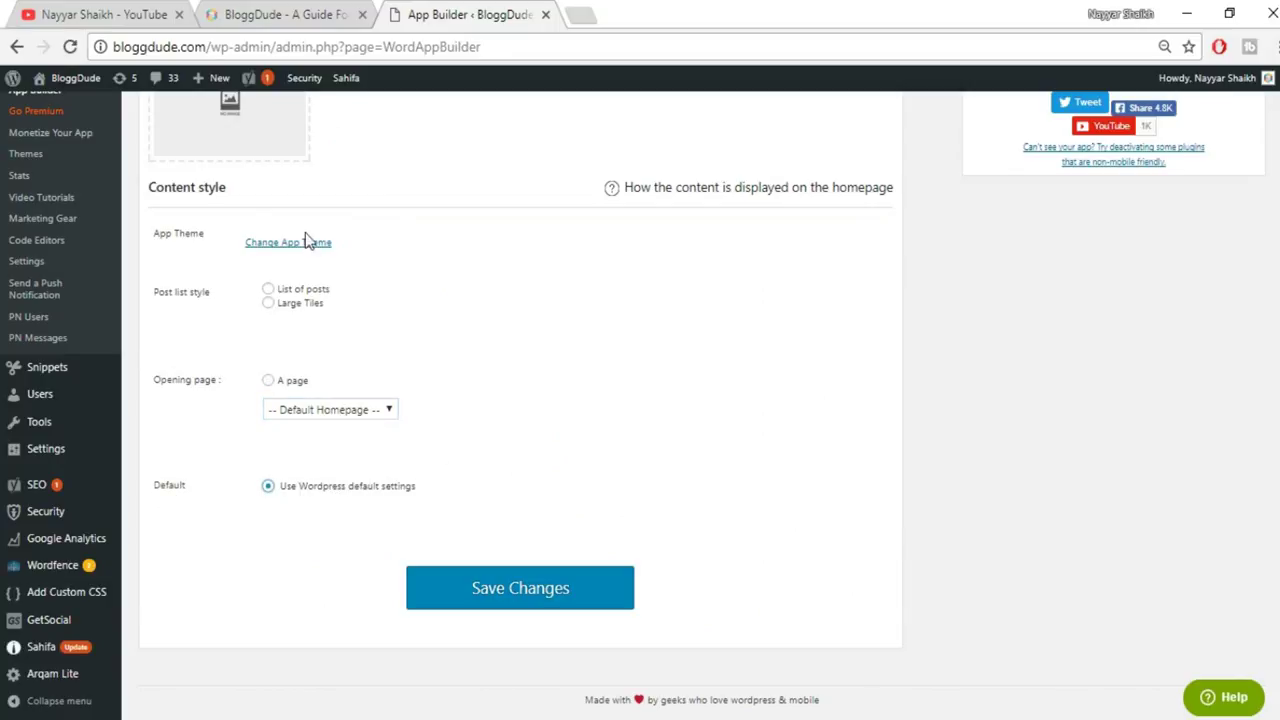
click(521, 587)
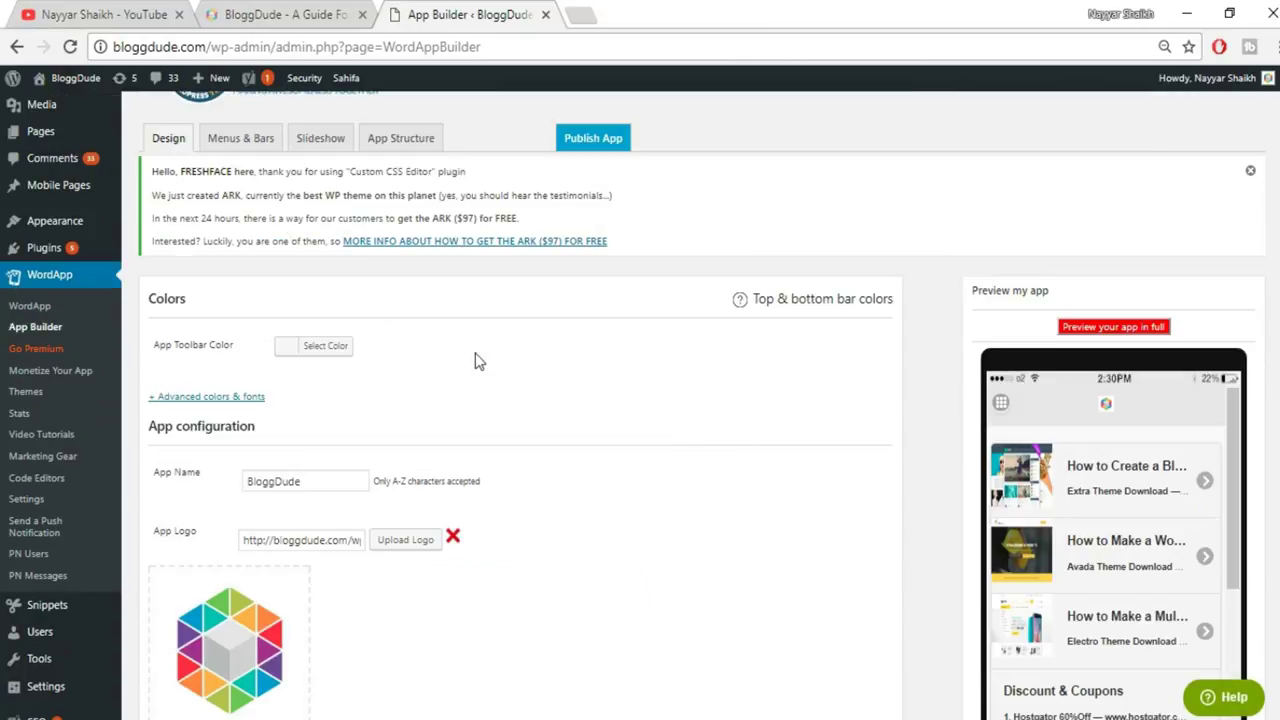
scroll(342, 239, up, 1)
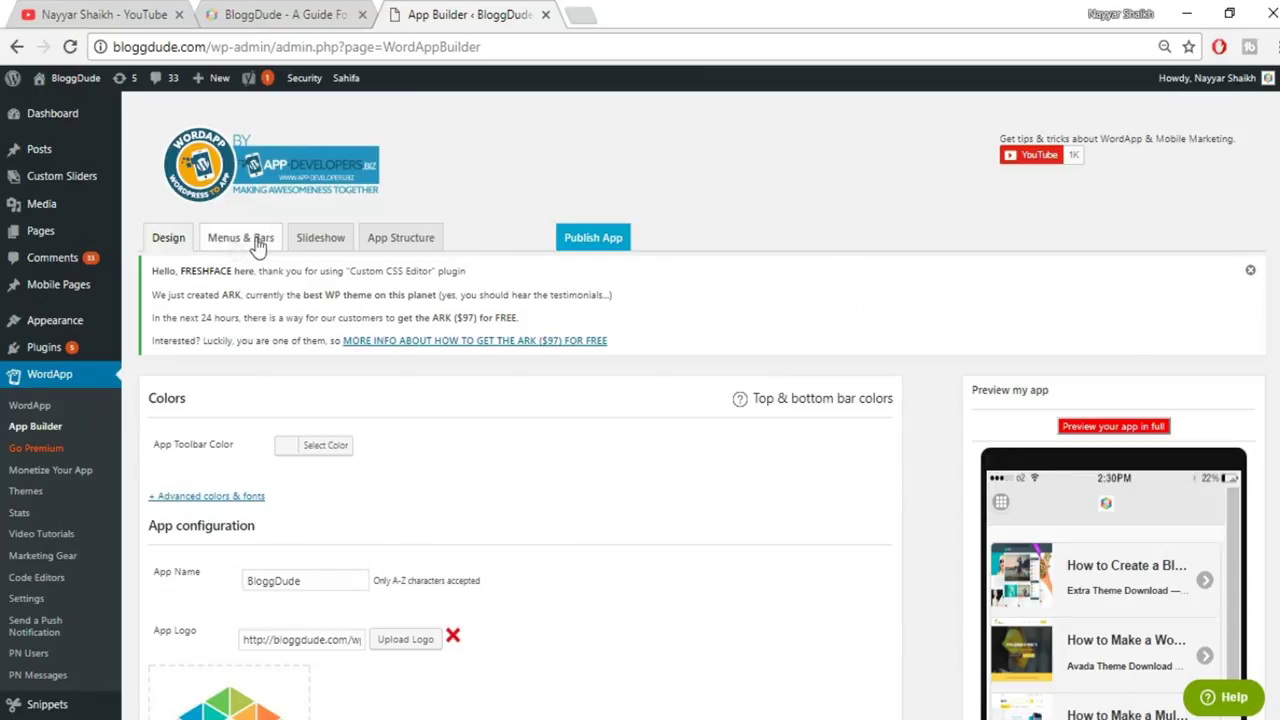
Step: Review Menus & Bars, leaving the side, top and bottom menus off
click(243, 248)
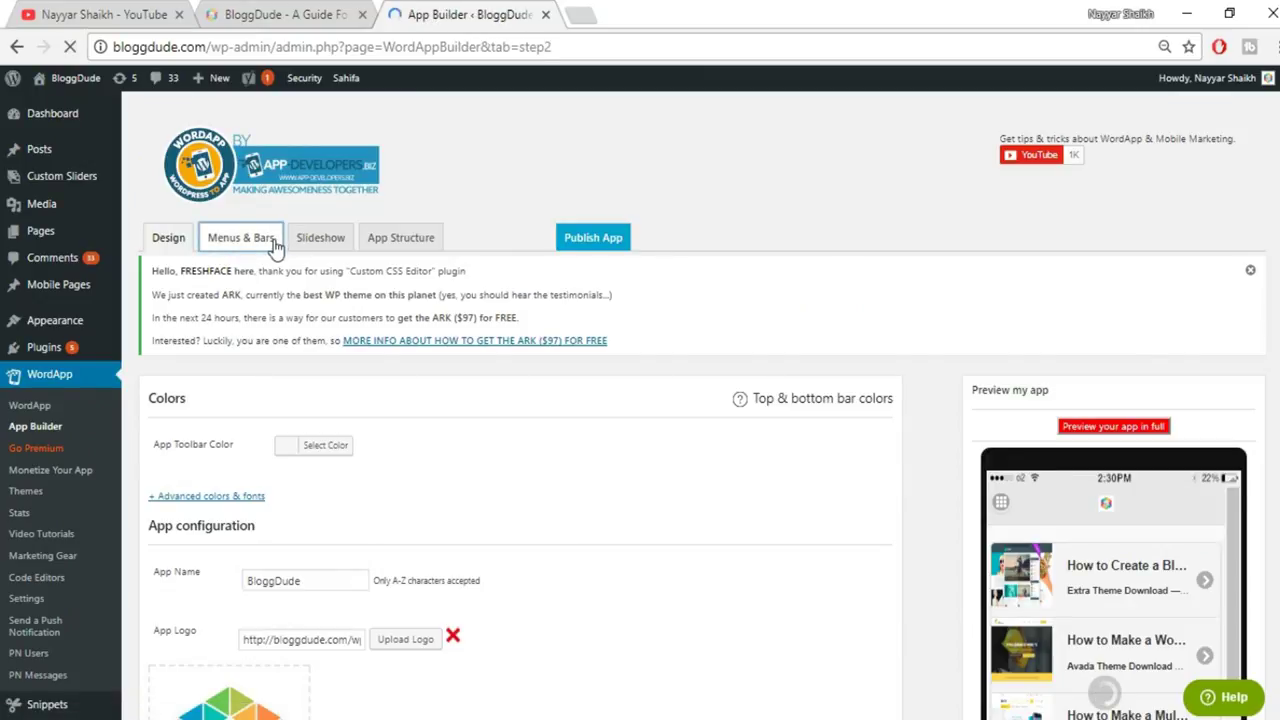
scroll(571, 453, down, 1)
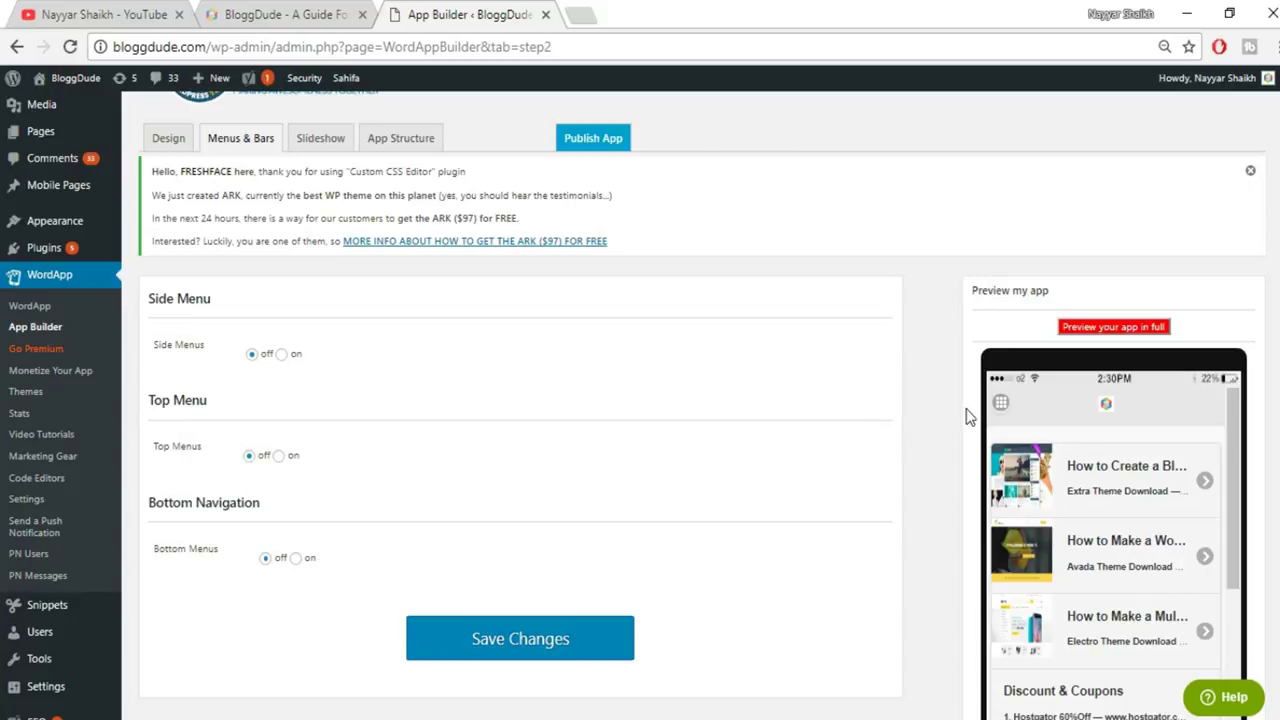
scroll(1024, 309, down, 1)
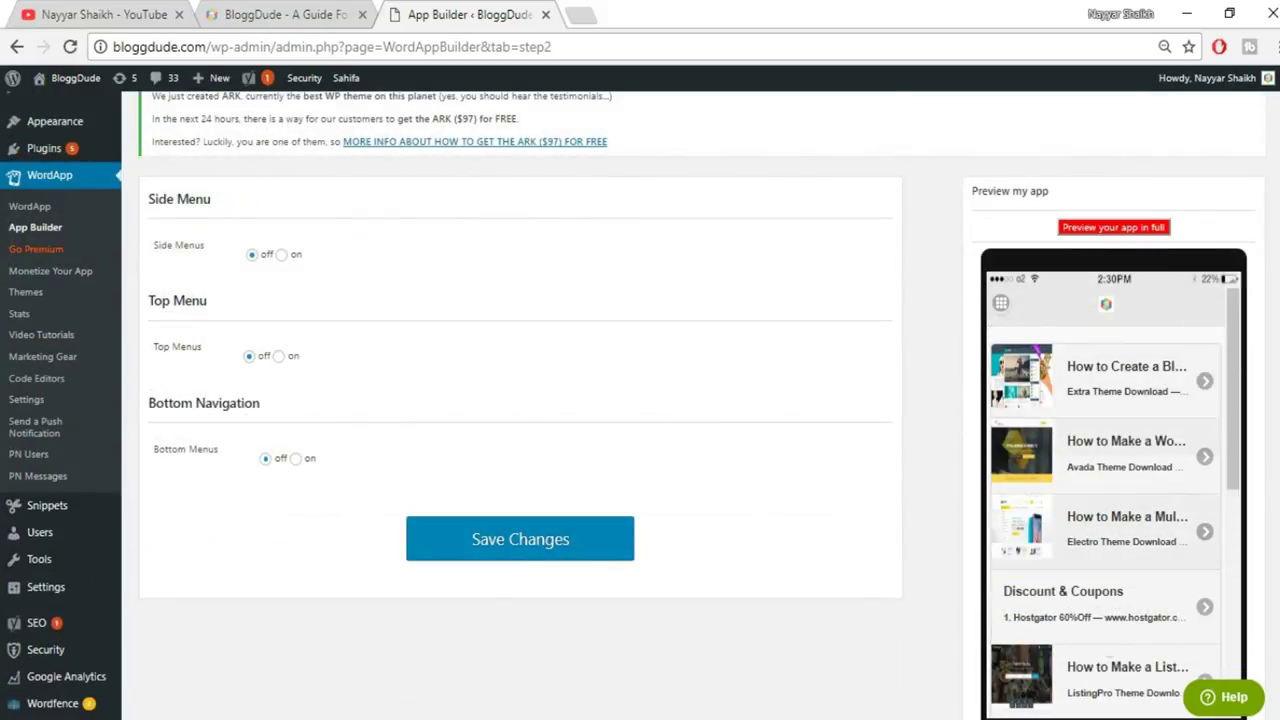
scroll(863, 610, up, 1)
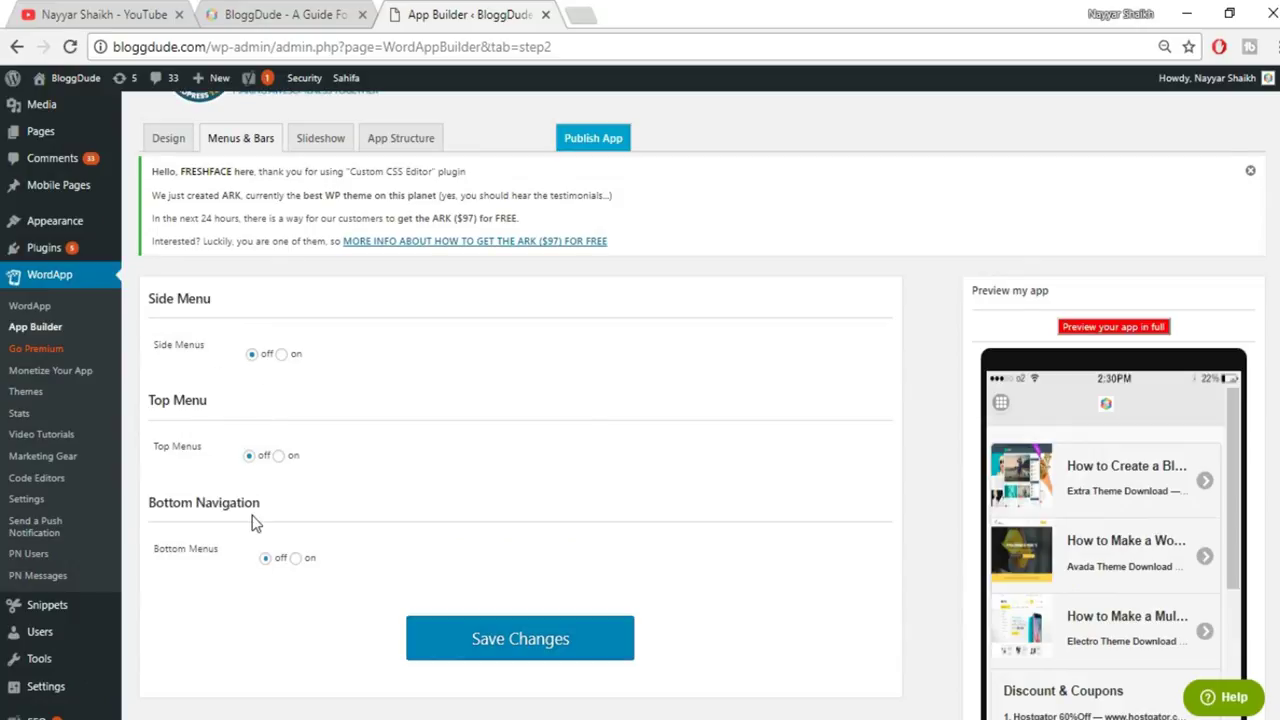
Step: Glance at the live BloggDude blog, then return to the App Builder's Slideshow settings
click(262, 13)
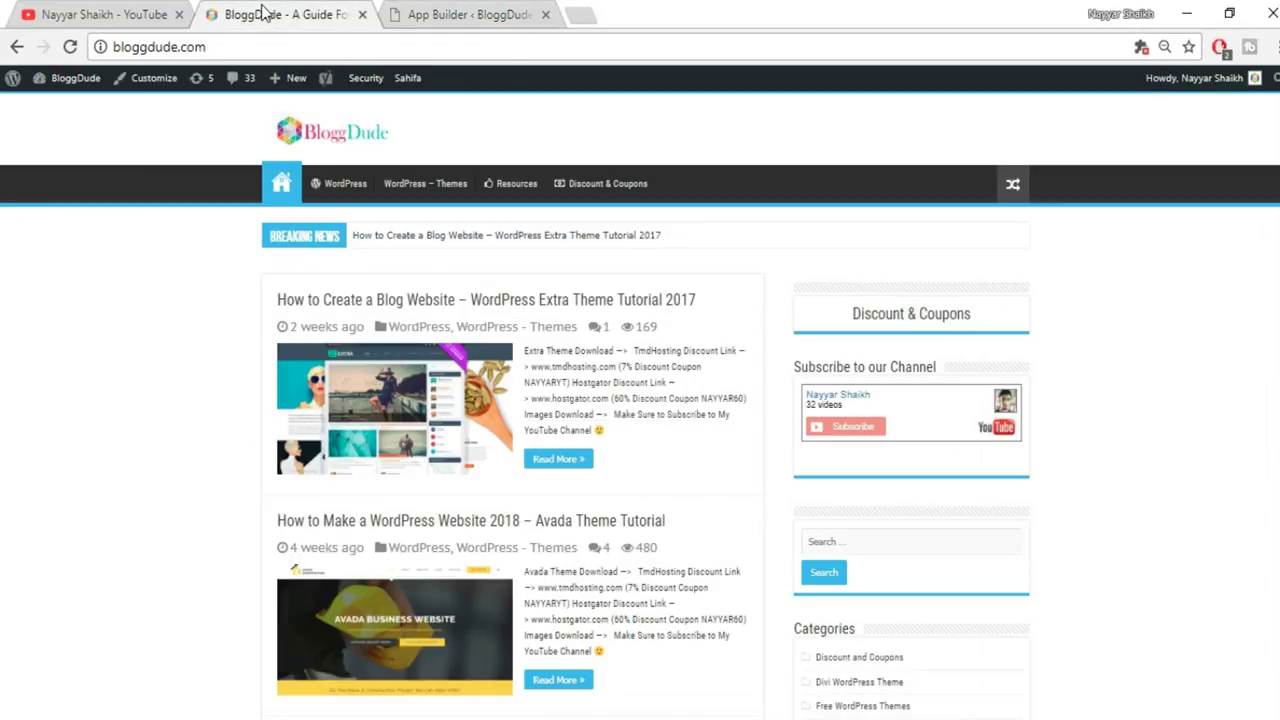
click(450, 14)
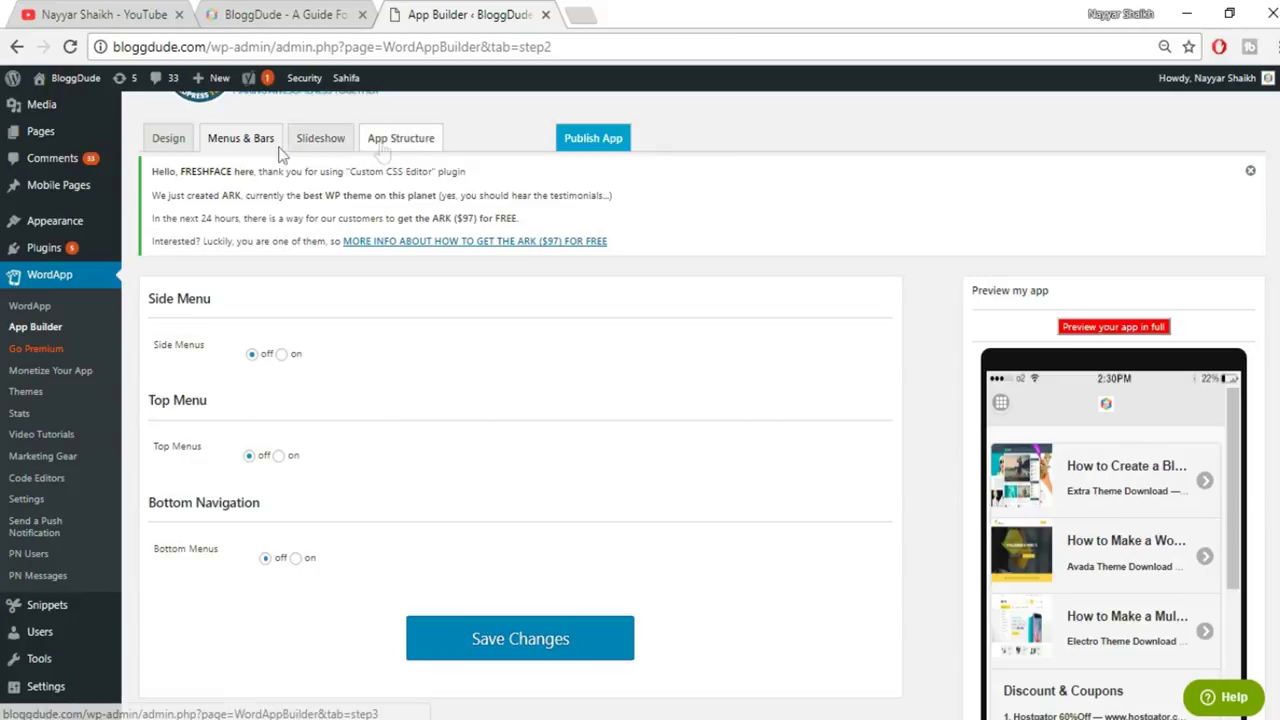
click(312, 155)
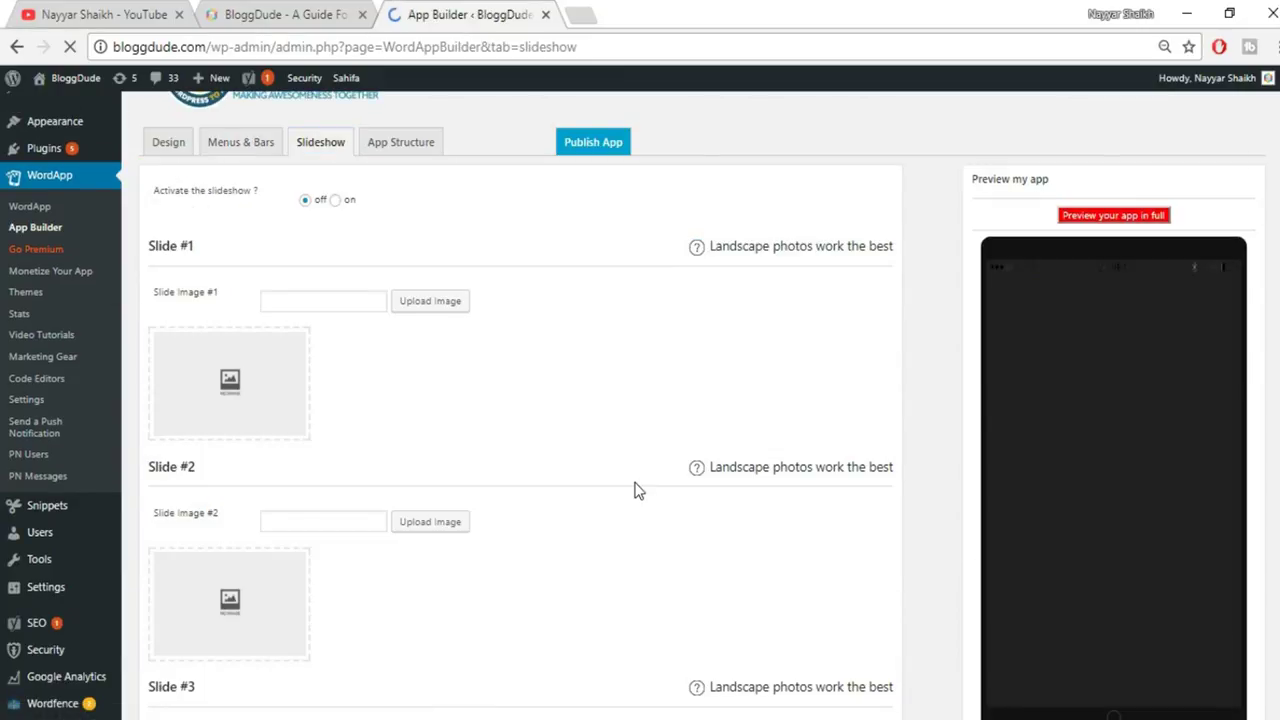
Step: Scroll past the empty slide fields with 'Activate the slideshow' left off, then go to App Structure
scroll(638, 490, down, 3)
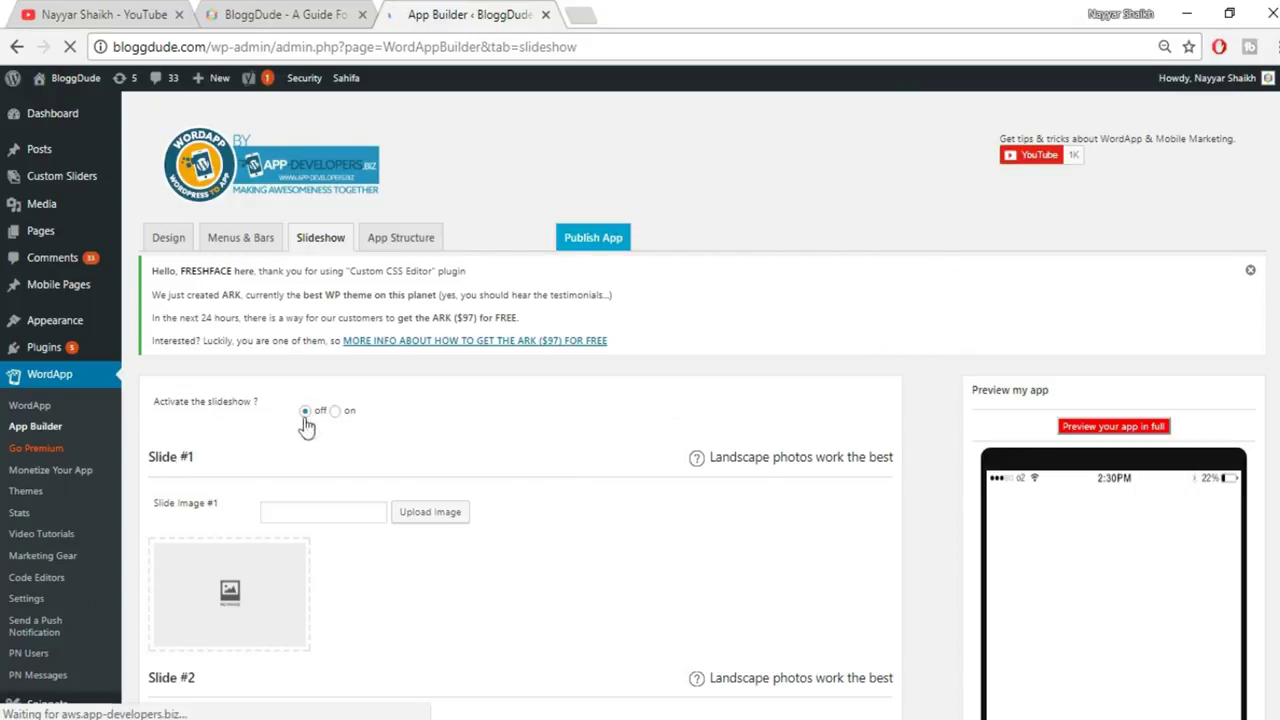
click(403, 250)
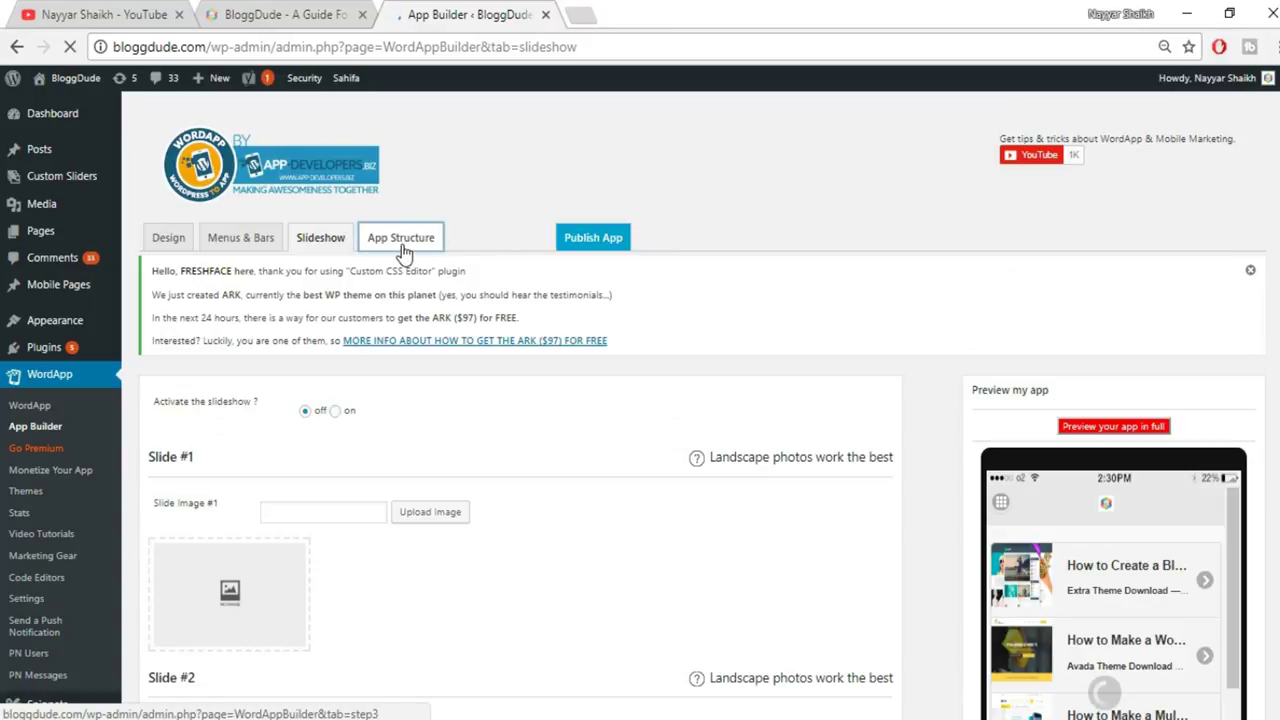
scroll(699, 434, down, 1)
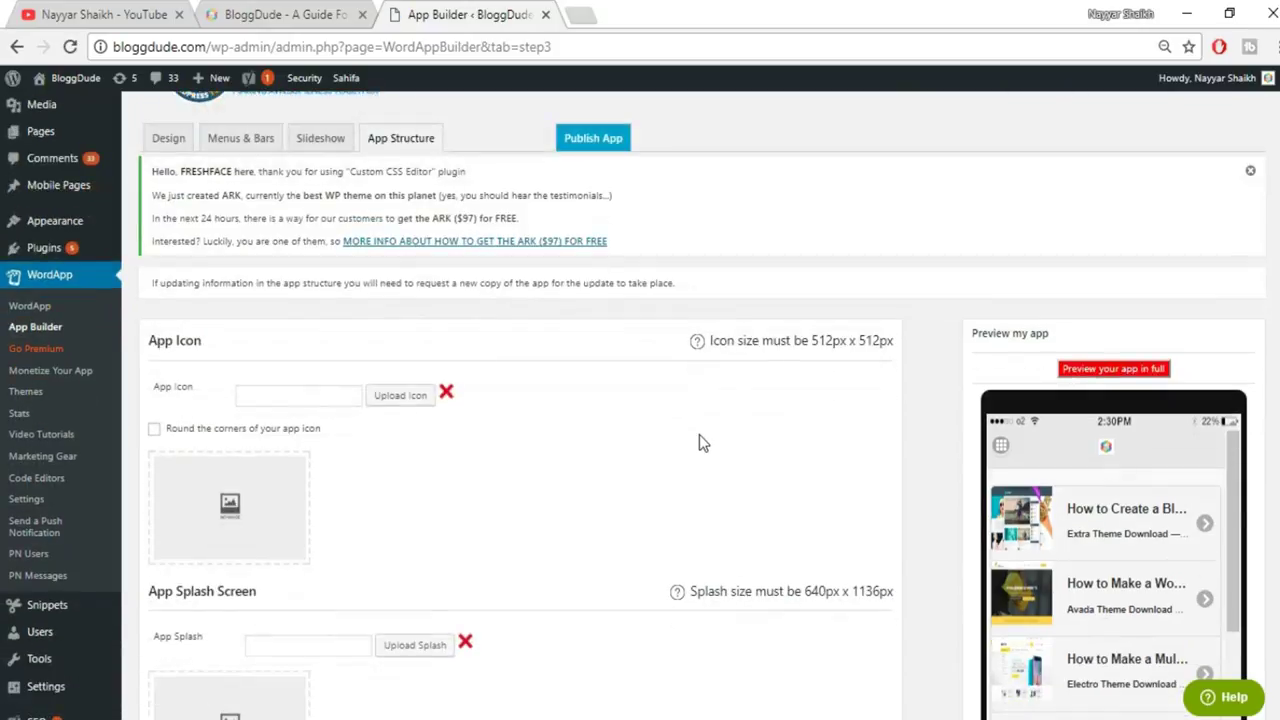
Step: Pick the hexagon image from the media library as the App Icon and note the splash size requirement
click(406, 398)
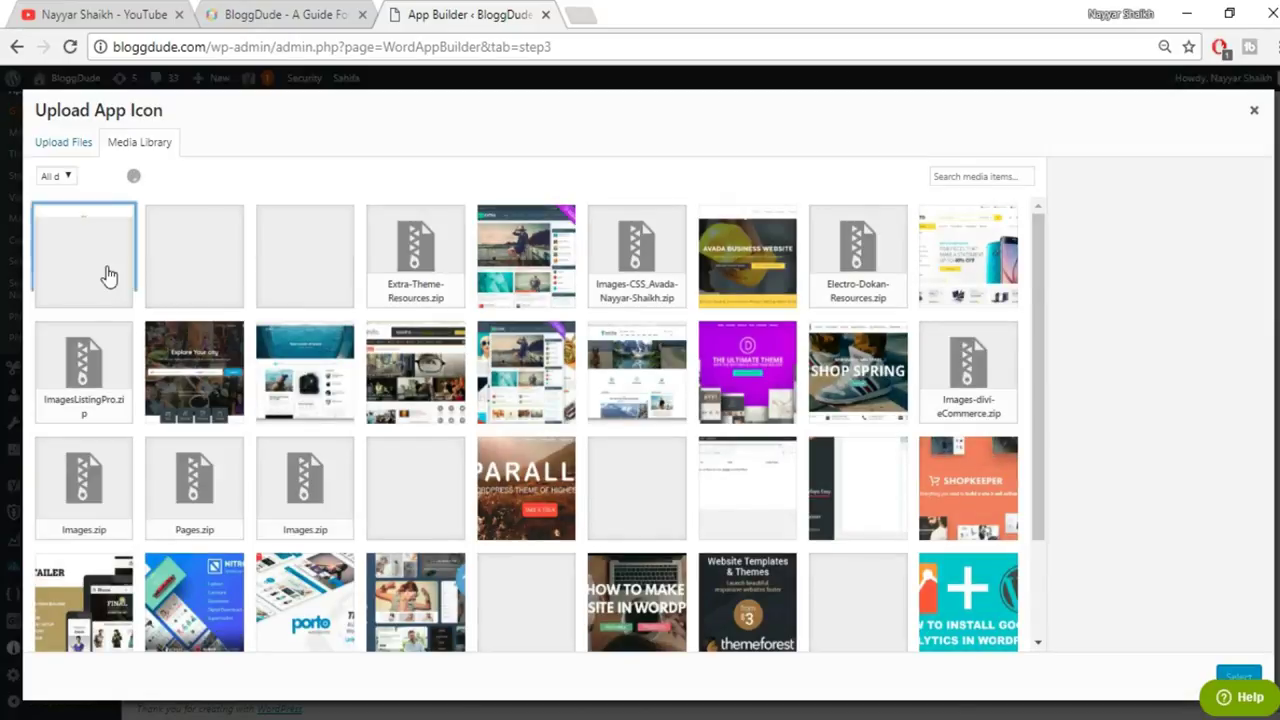
click(105, 278)
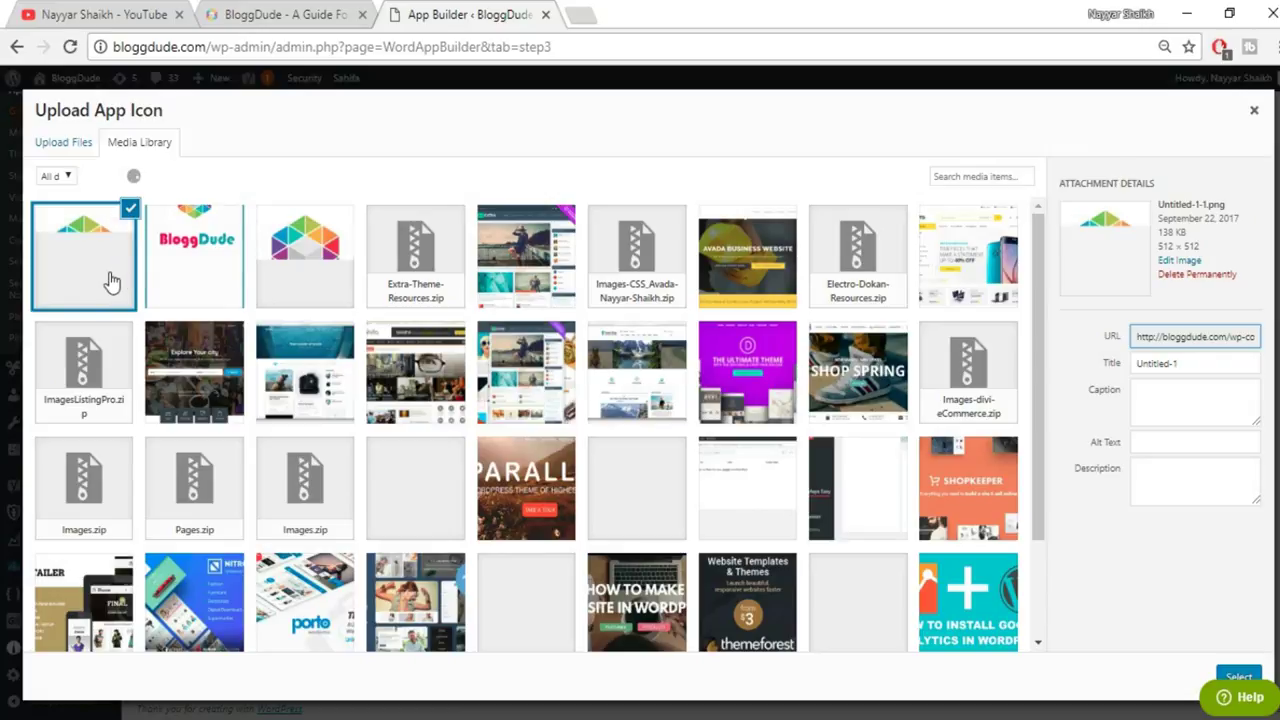
click(1238, 678)
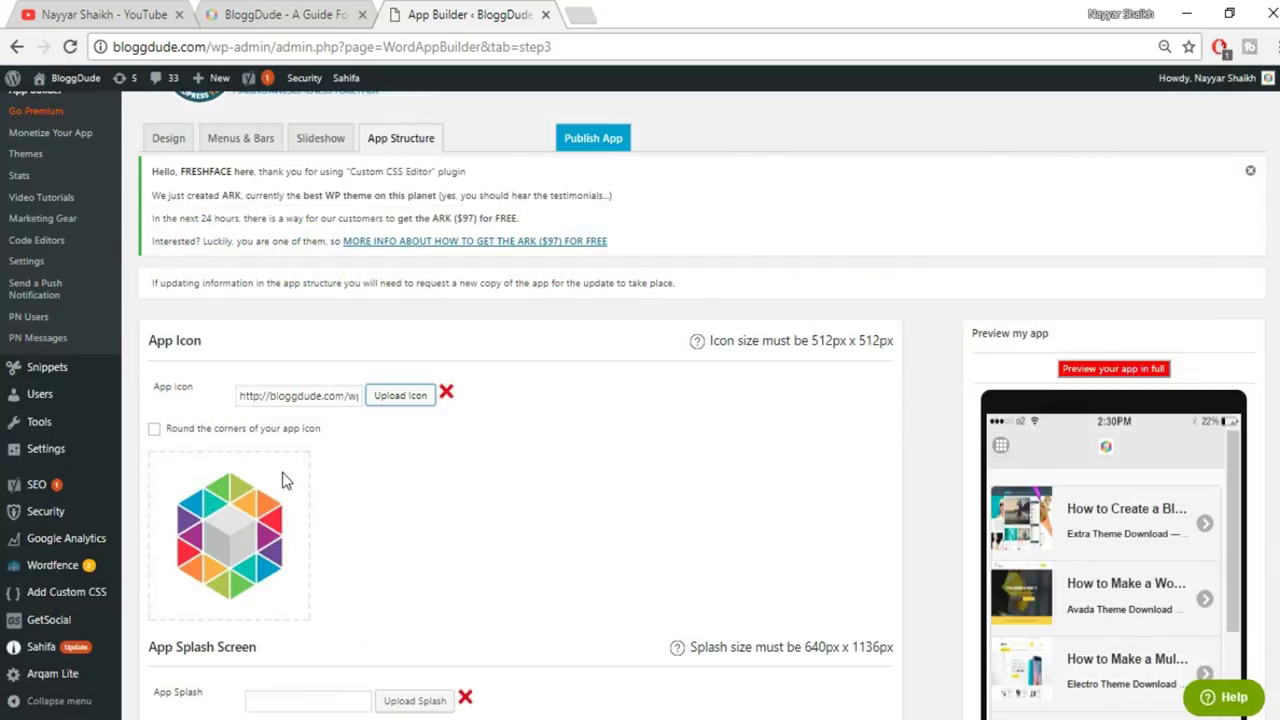
scroll(634, 466, down, 3)
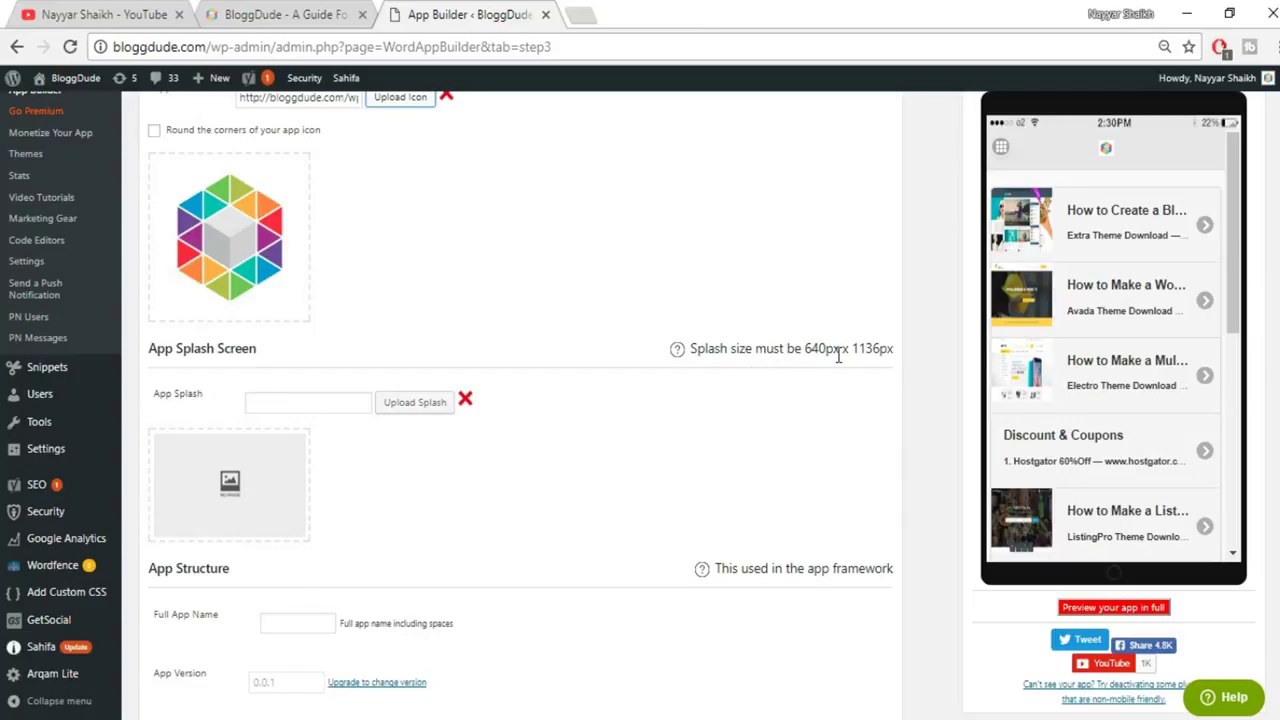
drag(805, 350, 879, 350)
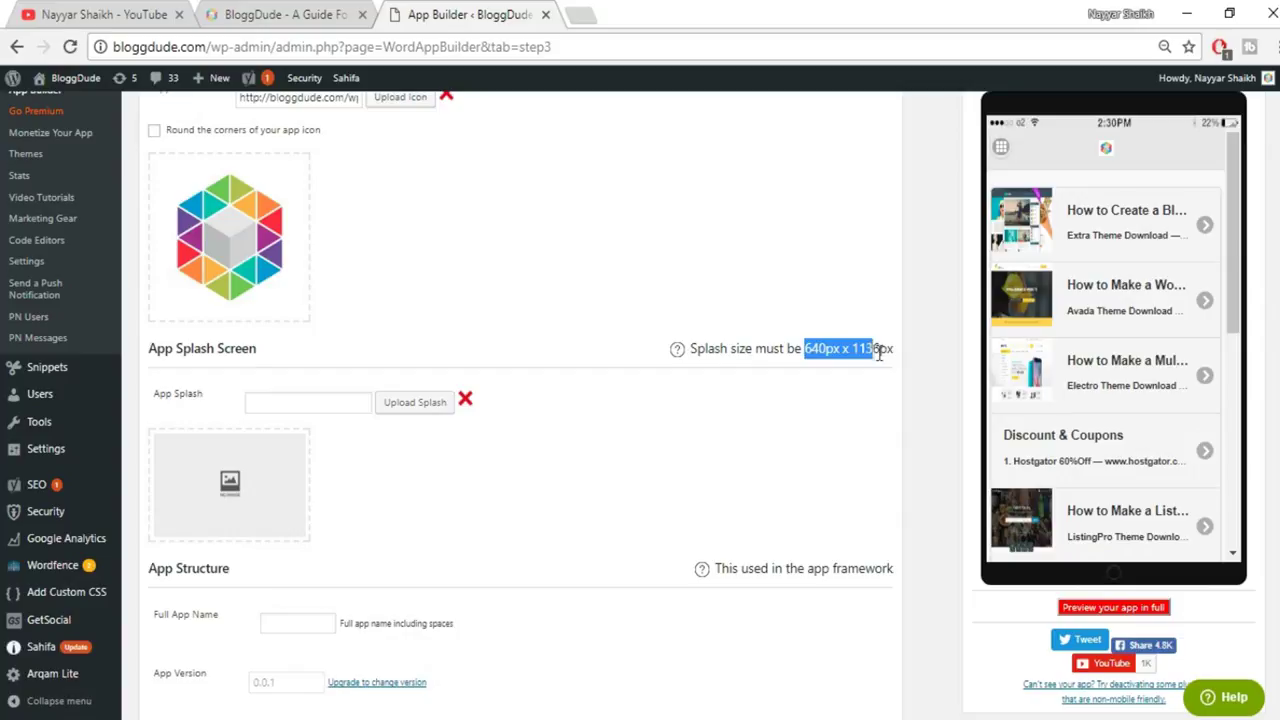
Step: Set the BloggDude Untitled-2.png image from the Media Library as the app's splash screen
click(855, 368)
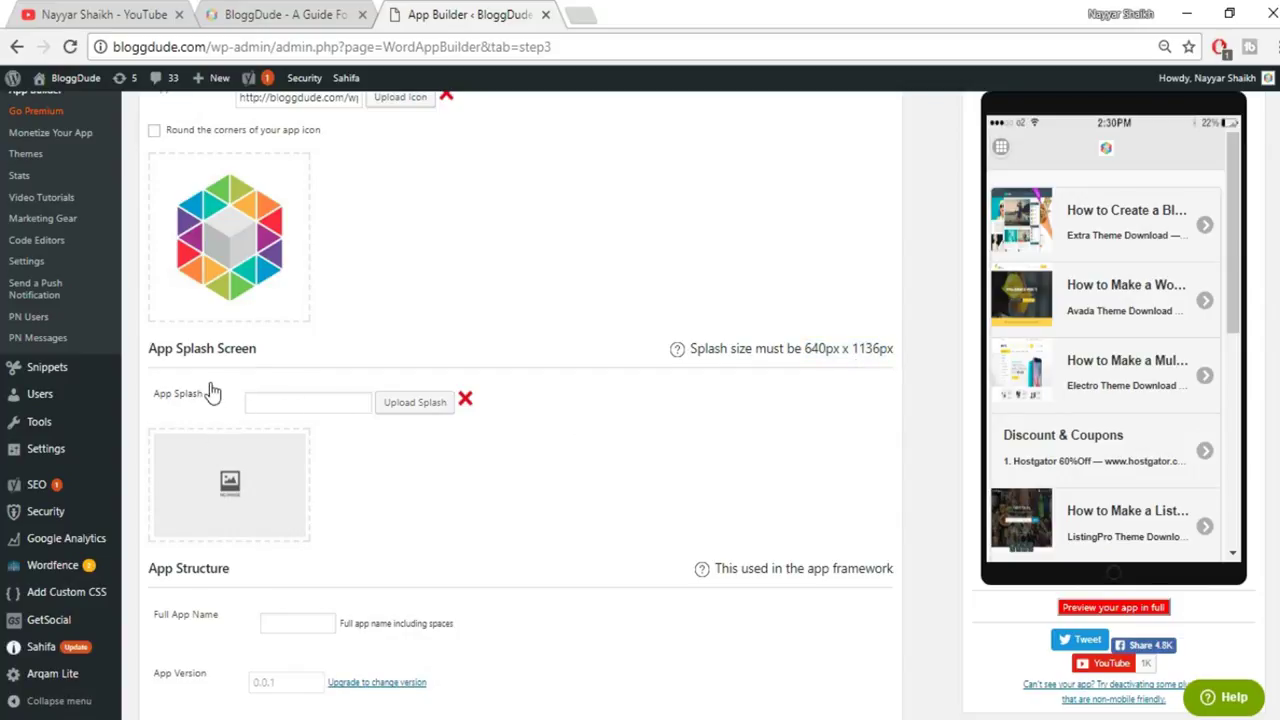
click(418, 410)
click(205, 278)
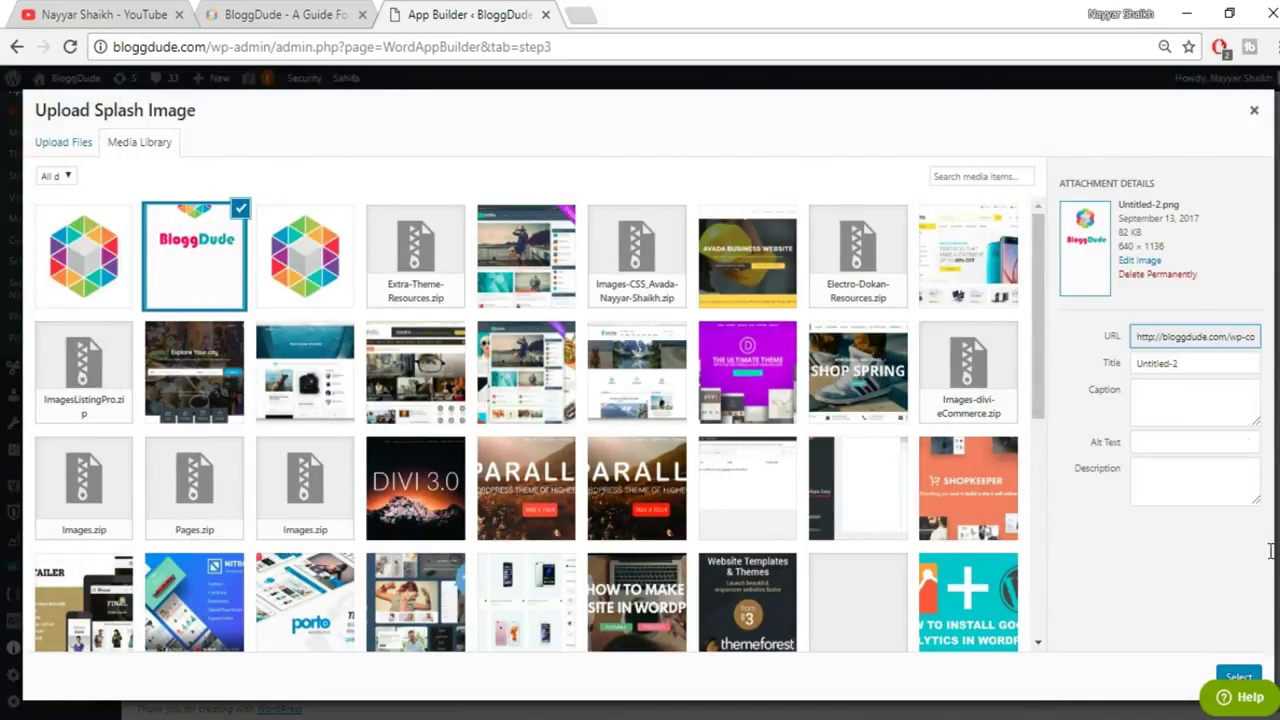
click(1240, 677)
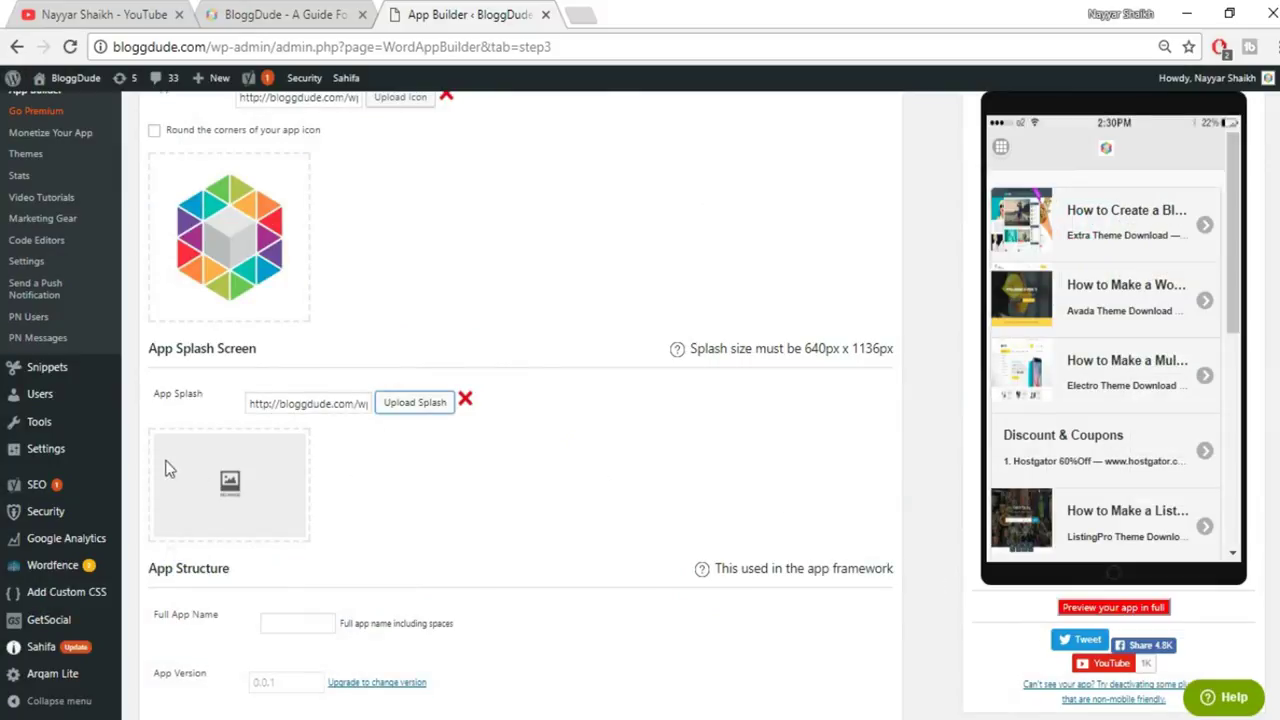
scroll(730, 458, down, 2)
click(298, 422)
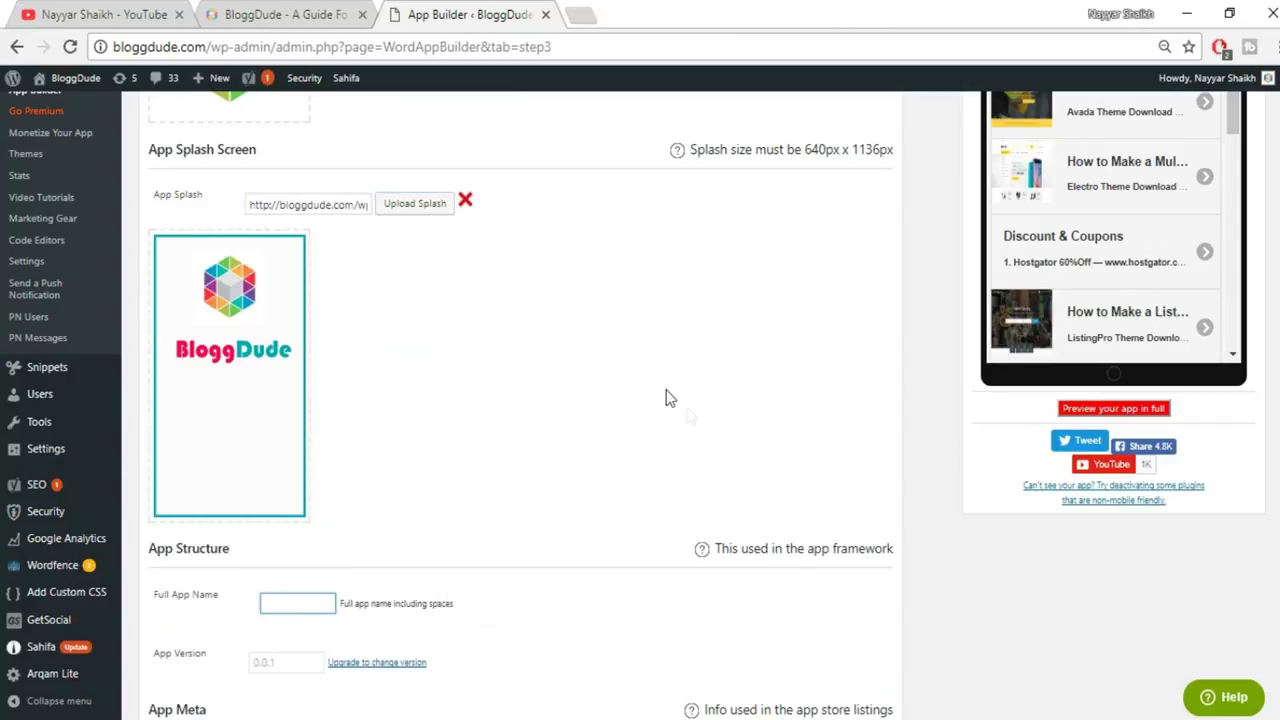
scroll(680, 410, down, 1)
Step: Enter BloggDude as the Full App Name
text(B)
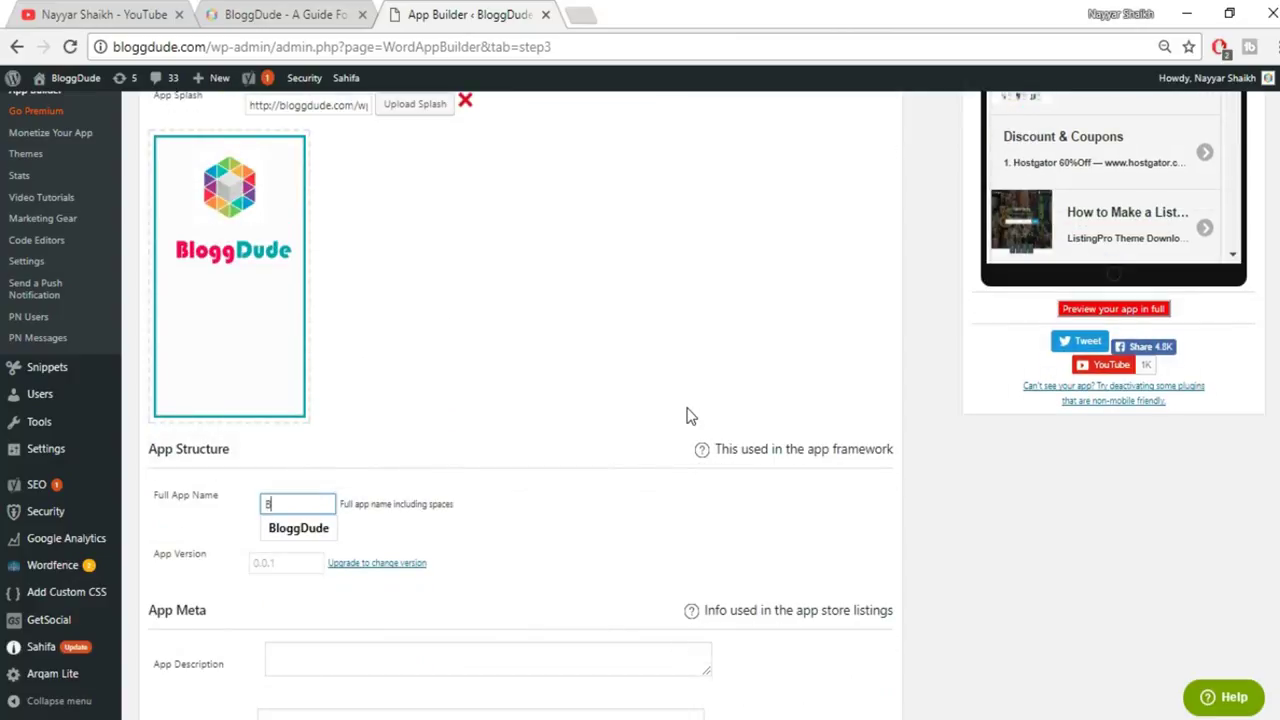
text(loggDude)
click(688, 415)
scroll(520, 450, down, 2)
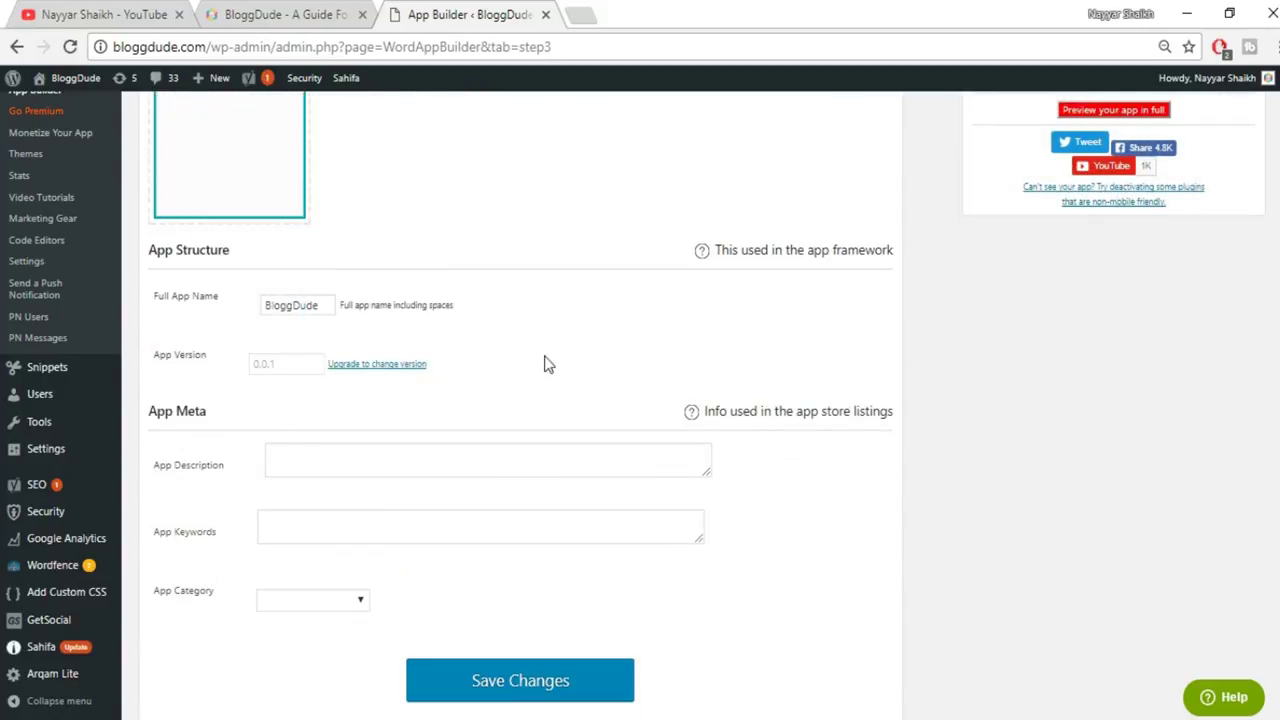
click(337, 465)
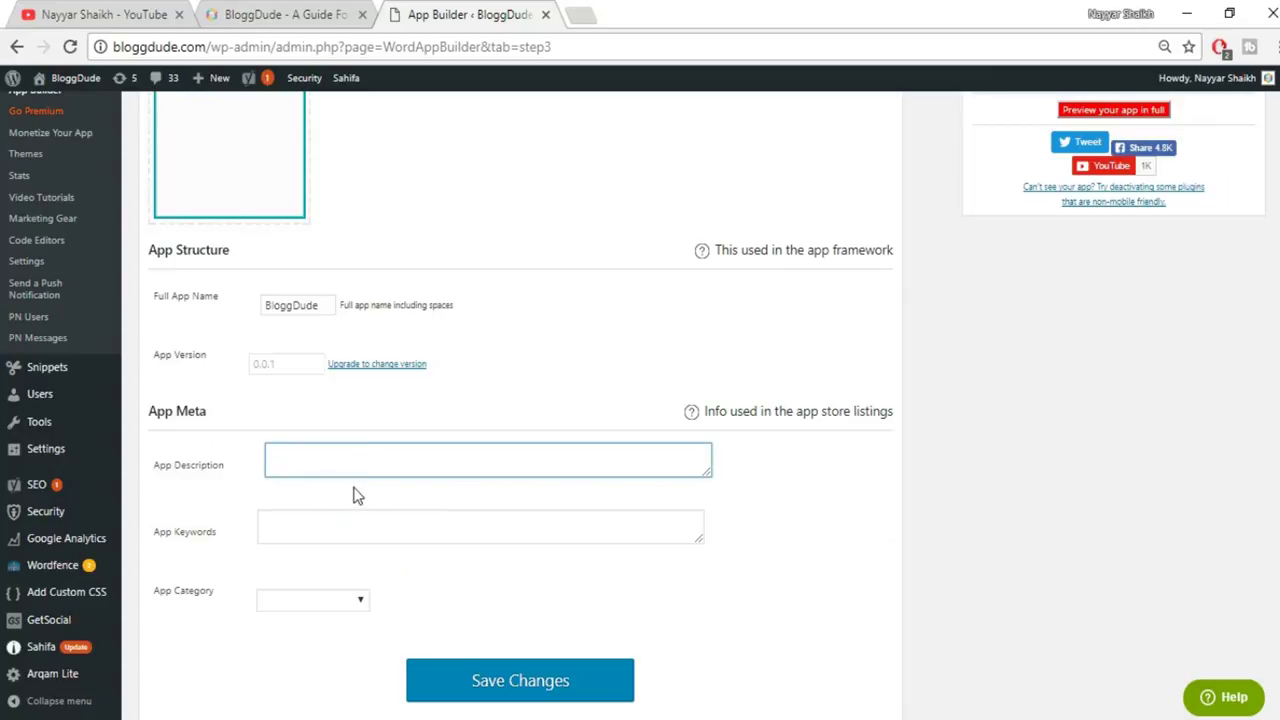
scroll(355, 503, down, 1)
click(323, 429)
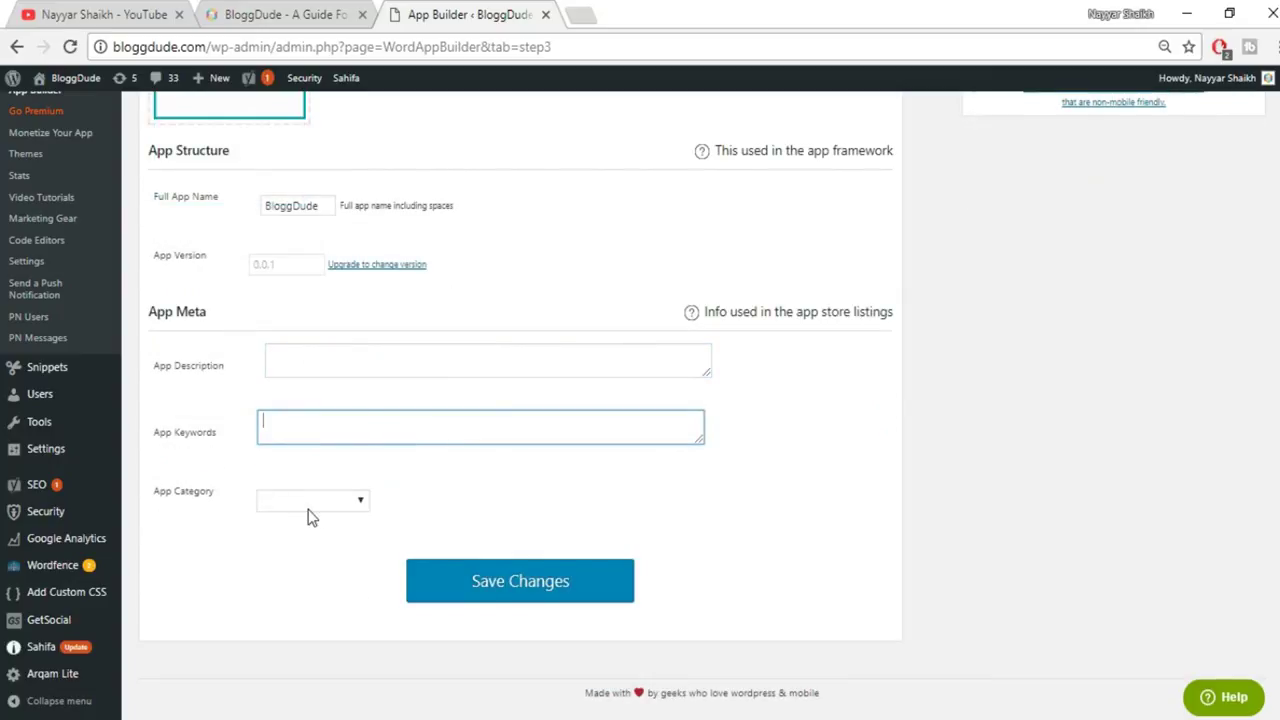
Step: Choose Entertainment as the App Category and save the app structure settings
click(309, 505)
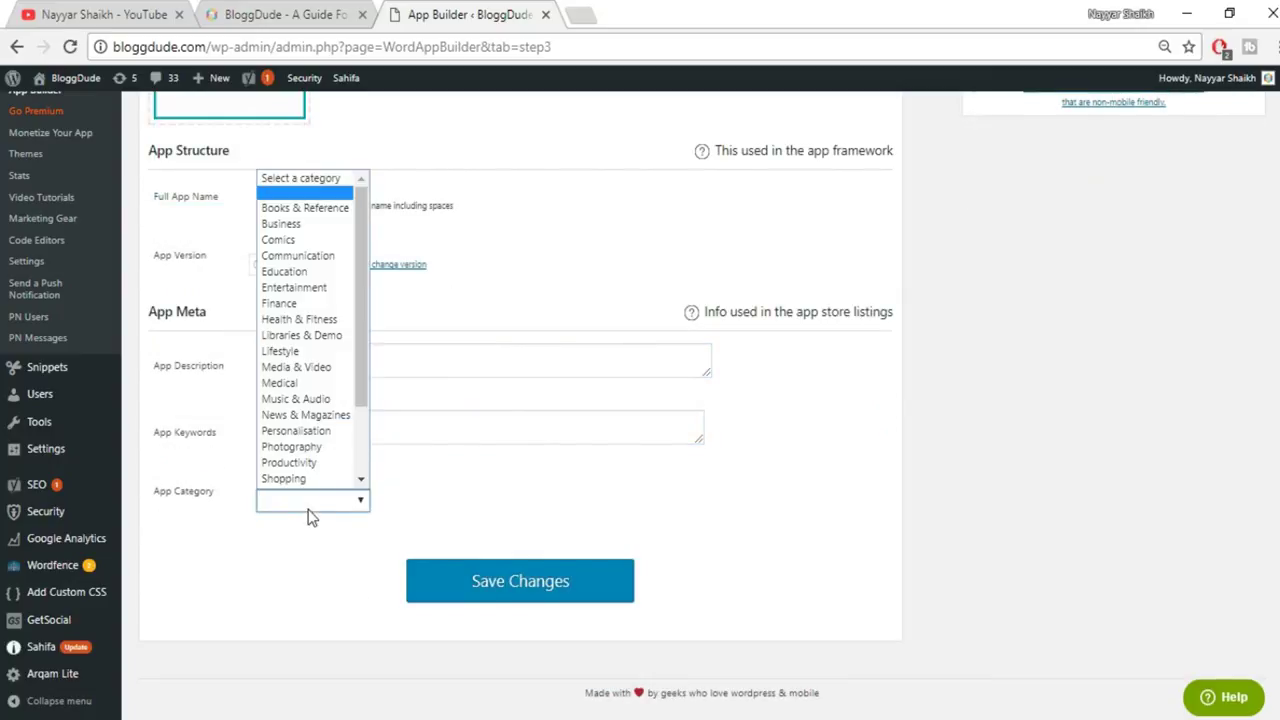
click(314, 289)
click(340, 437)
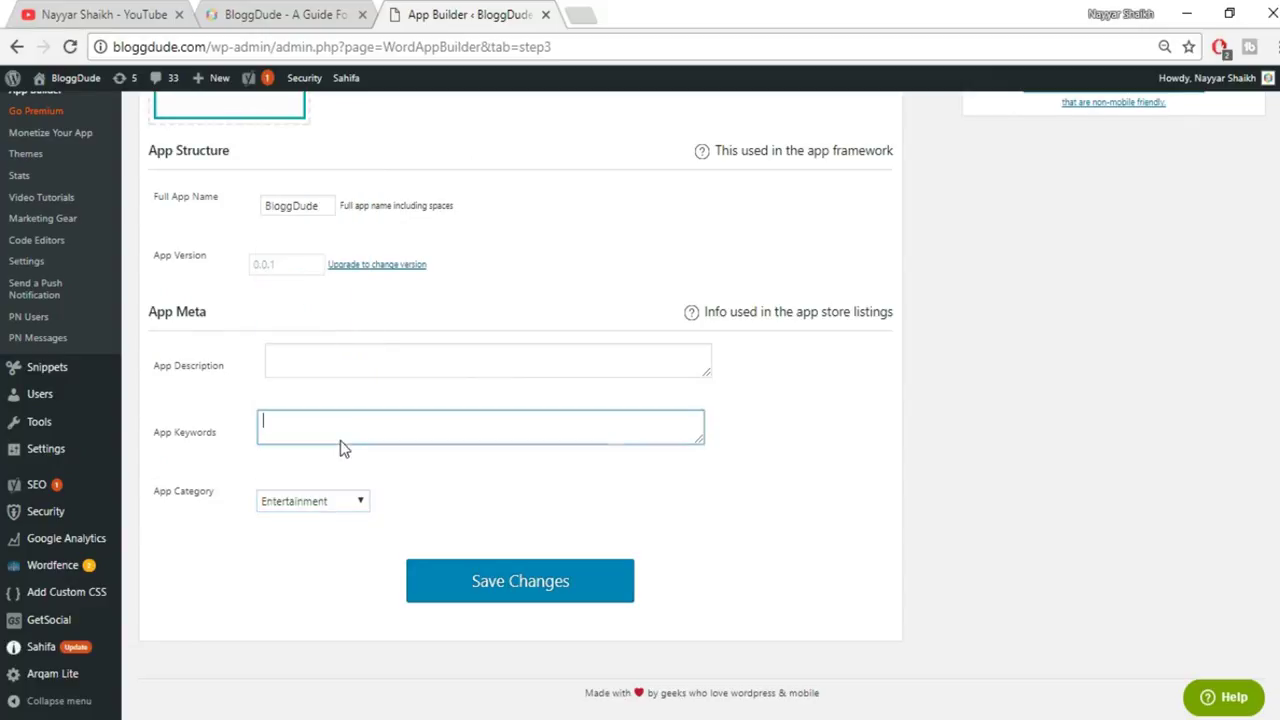
scroll(994, 534, up, 5)
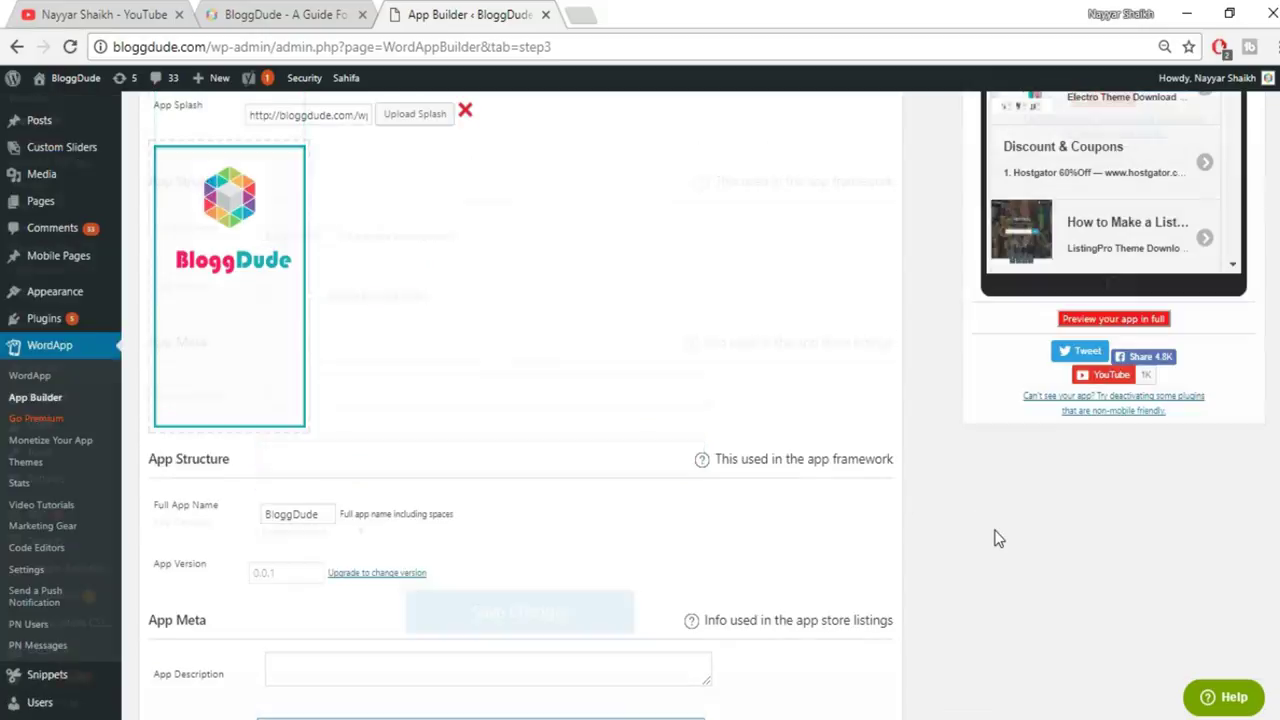
scroll(924, 563, down, 5)
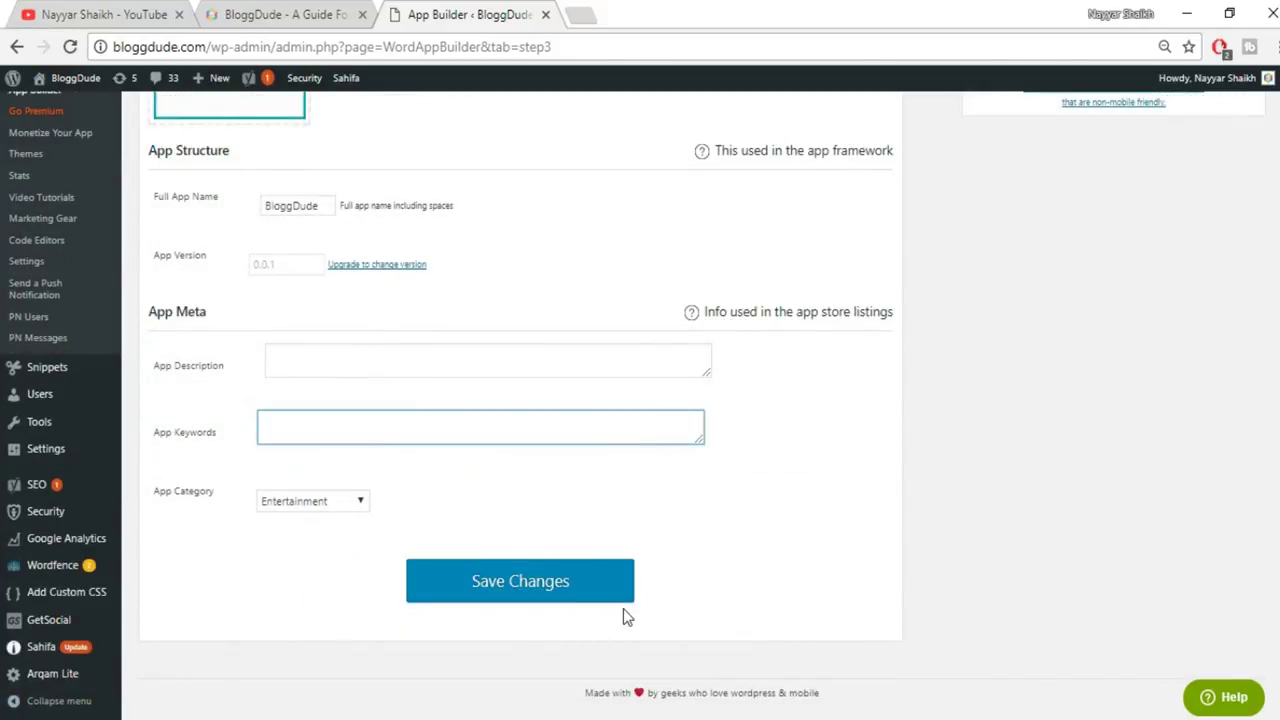
click(509, 595)
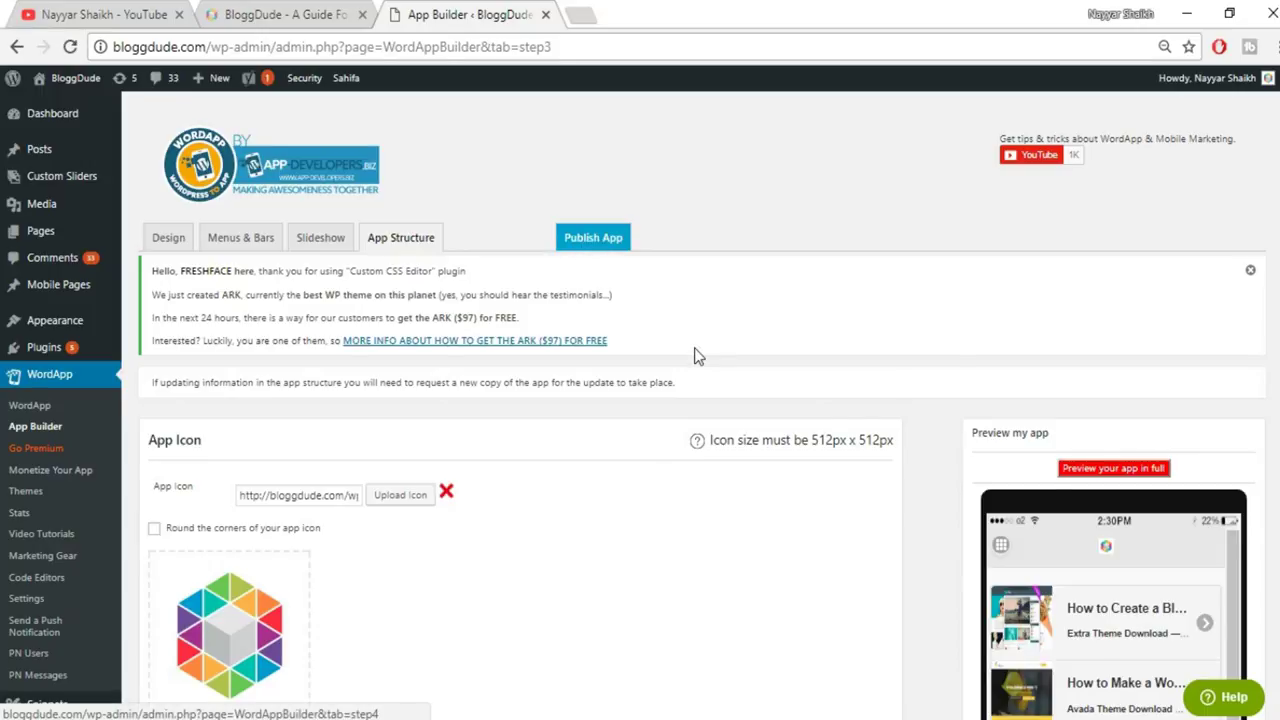
Step: Go to the Publish App step and view the completed checklist and recipient e-mail field
scroll(697, 440, down, 4)
scroll(650, 420, up, 4)
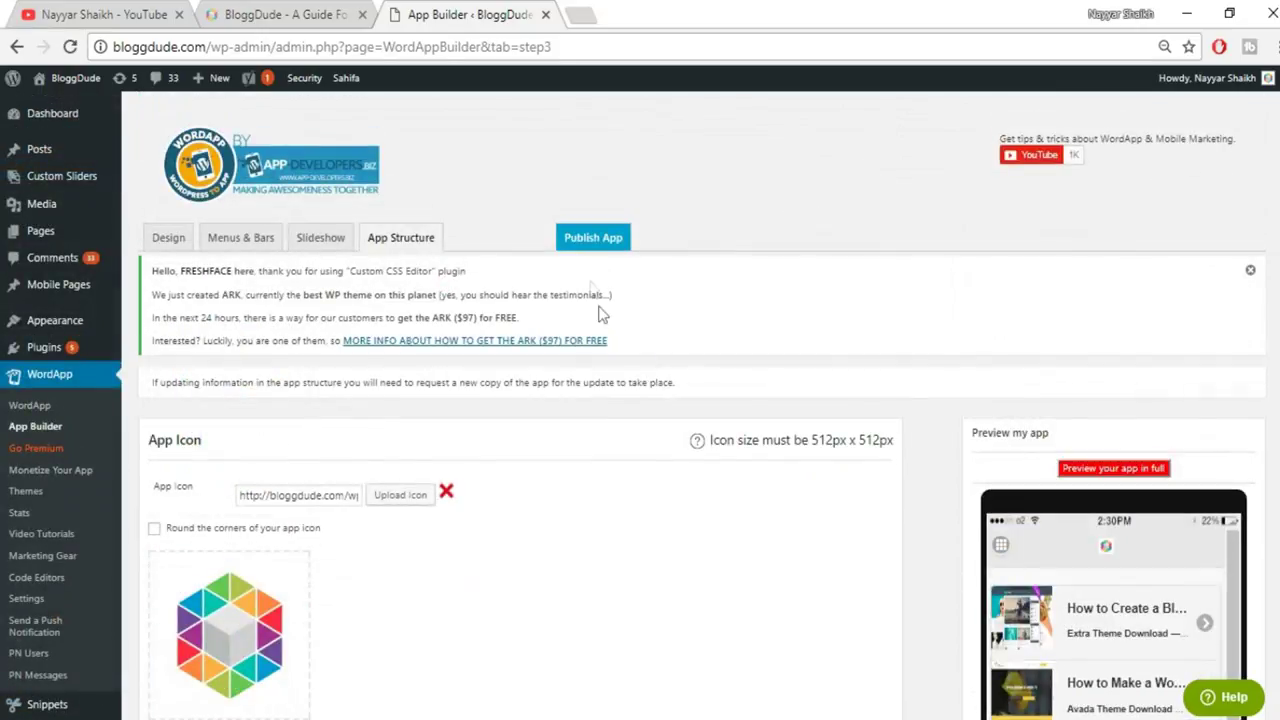
click(592, 250)
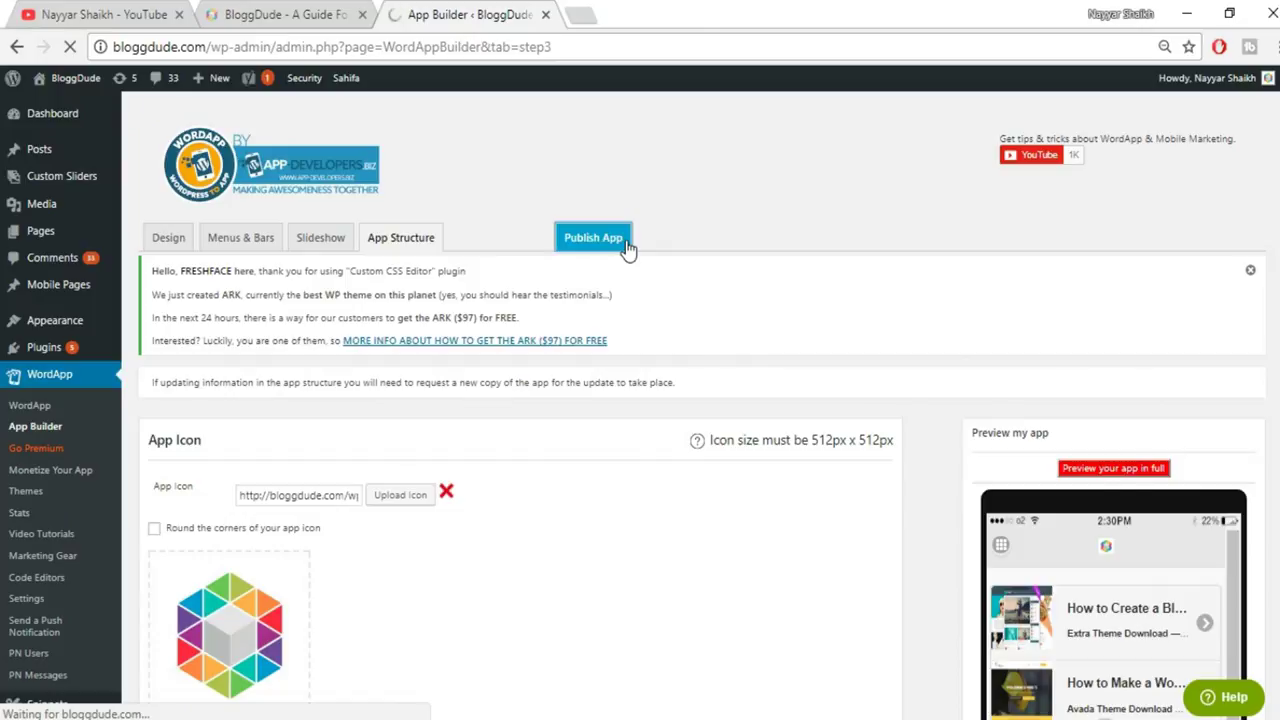
scroll(689, 440, down, 4)
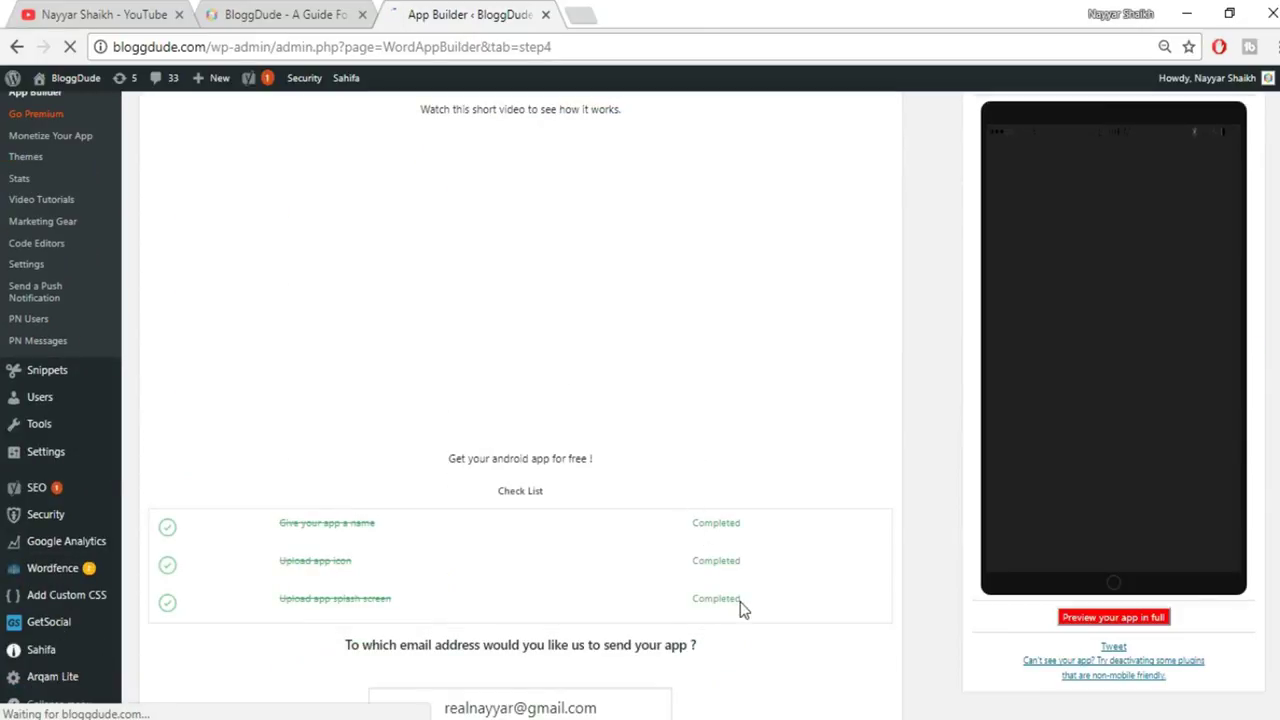
scroll(762, 614, down, 3)
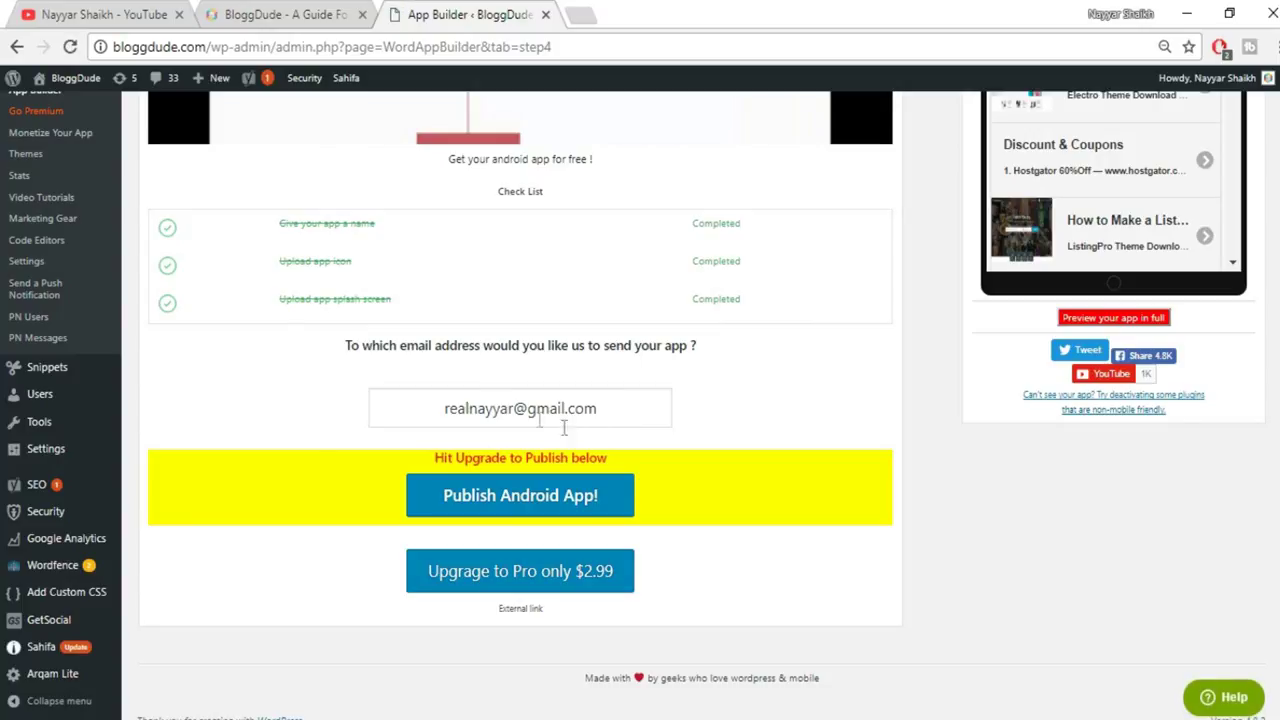
Step: Request the Android app build and dismiss the bloggdude.com confirmation alert
click(505, 510)
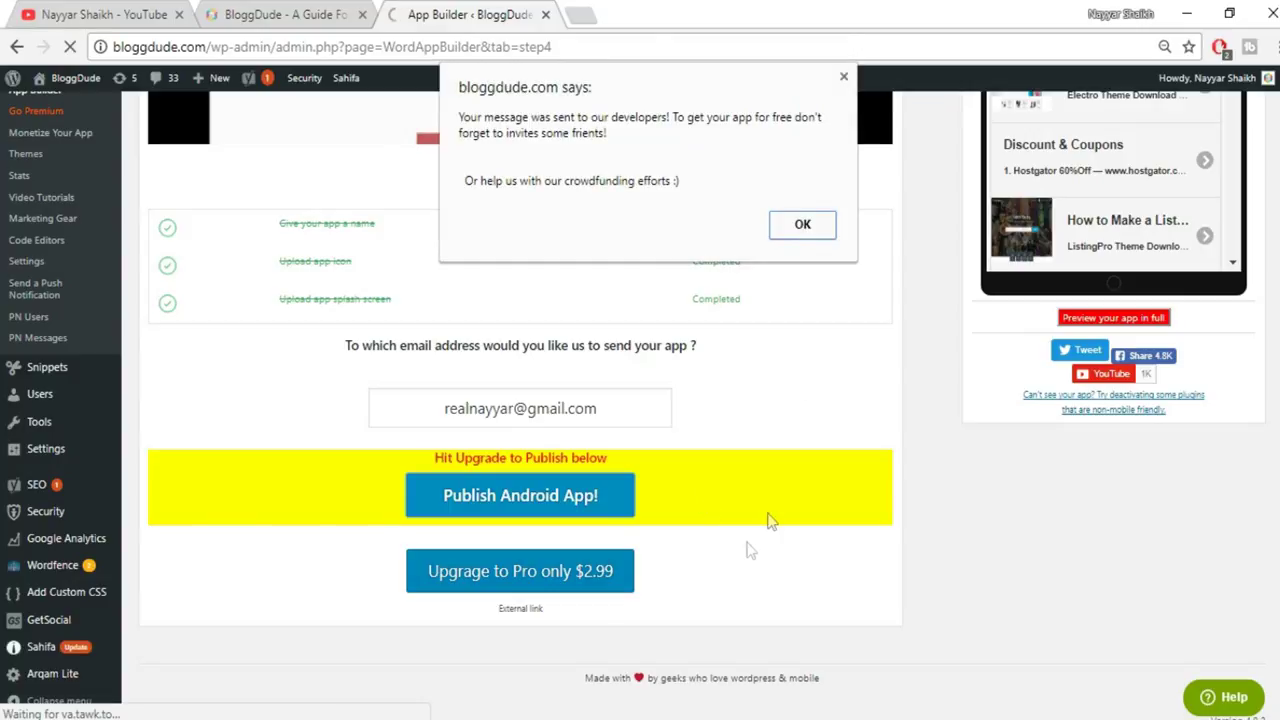
click(810, 222)
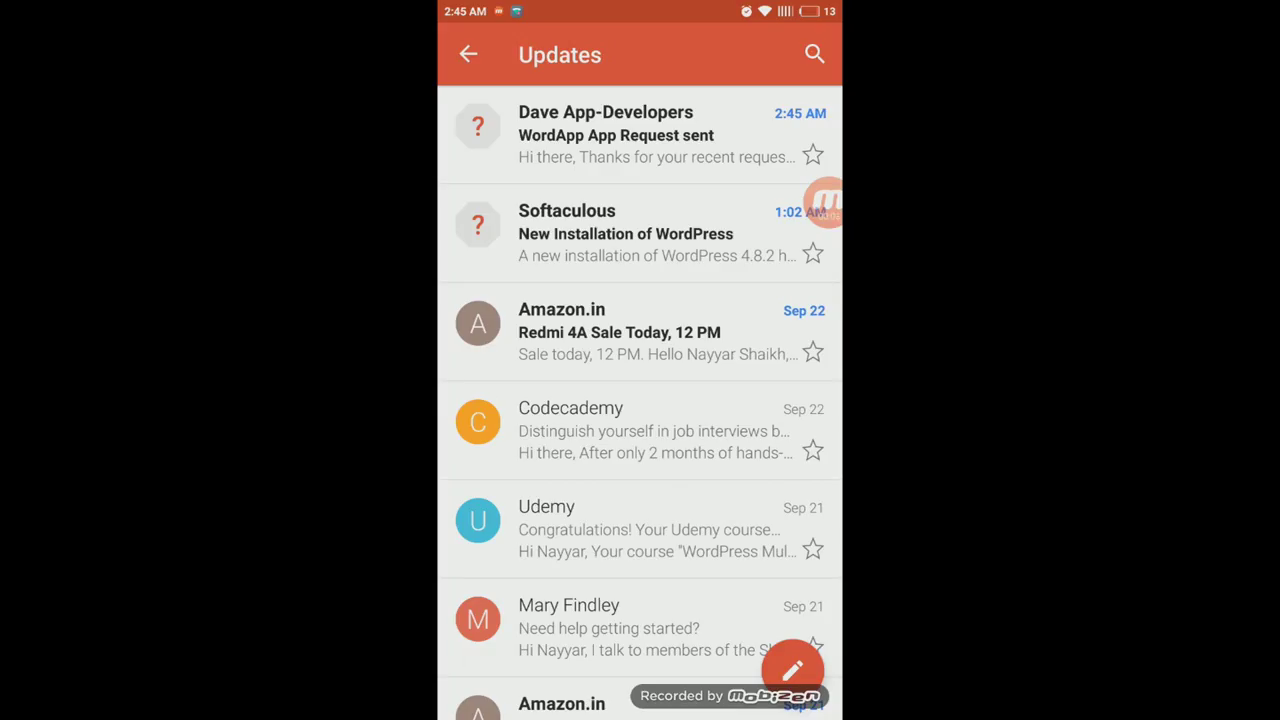
Step: Read the 'WordApp App Request sent' email, then return to the Updates list
click(640, 135)
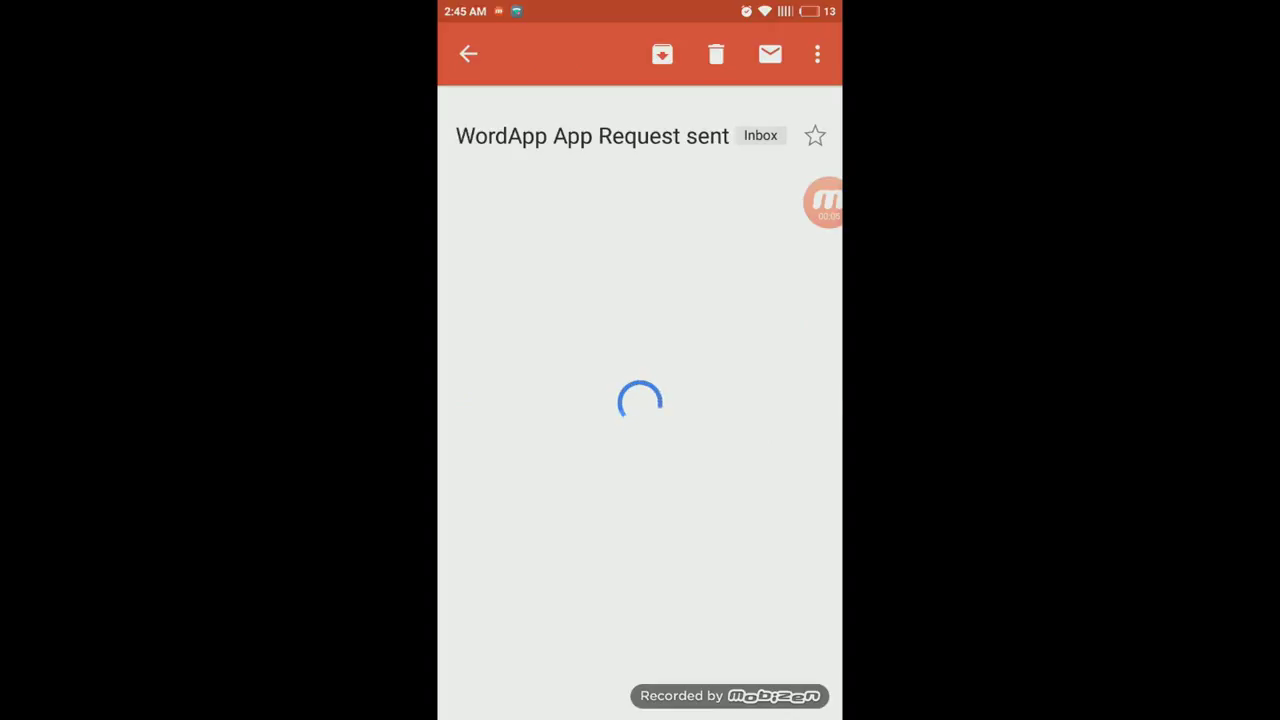
scroll(640, 400, down, 3)
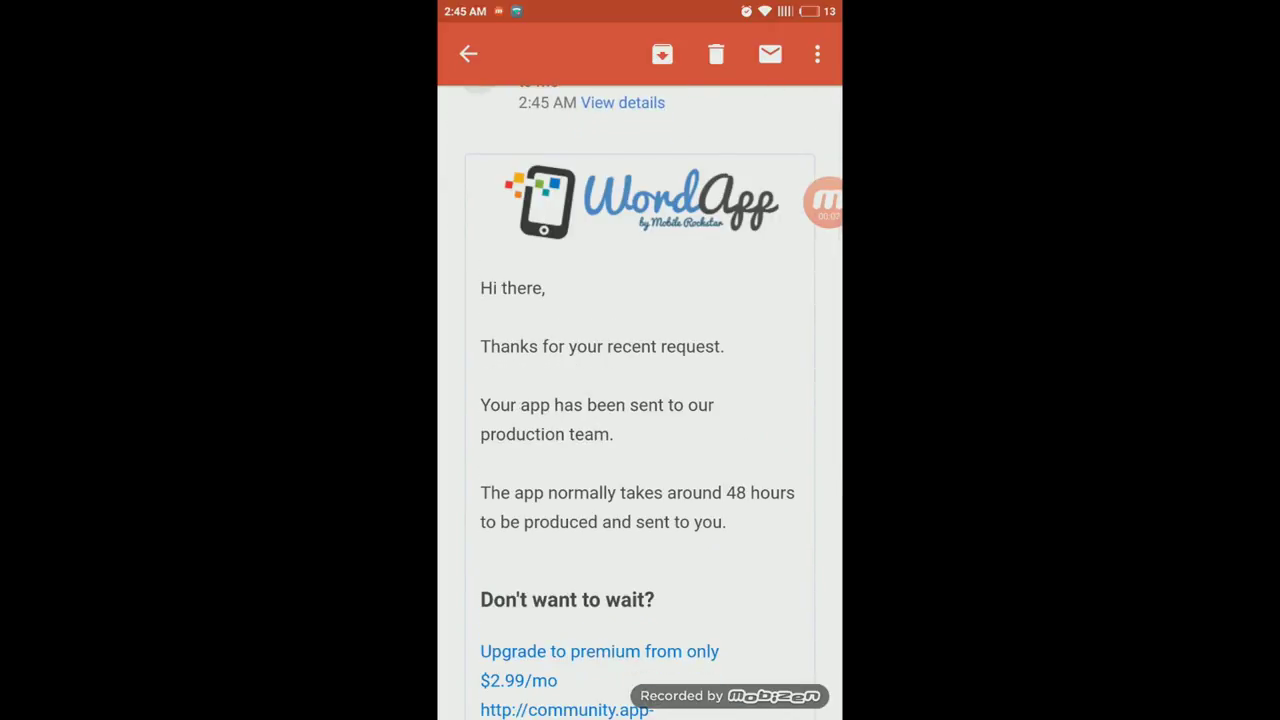
scroll(640, 400, down, 2)
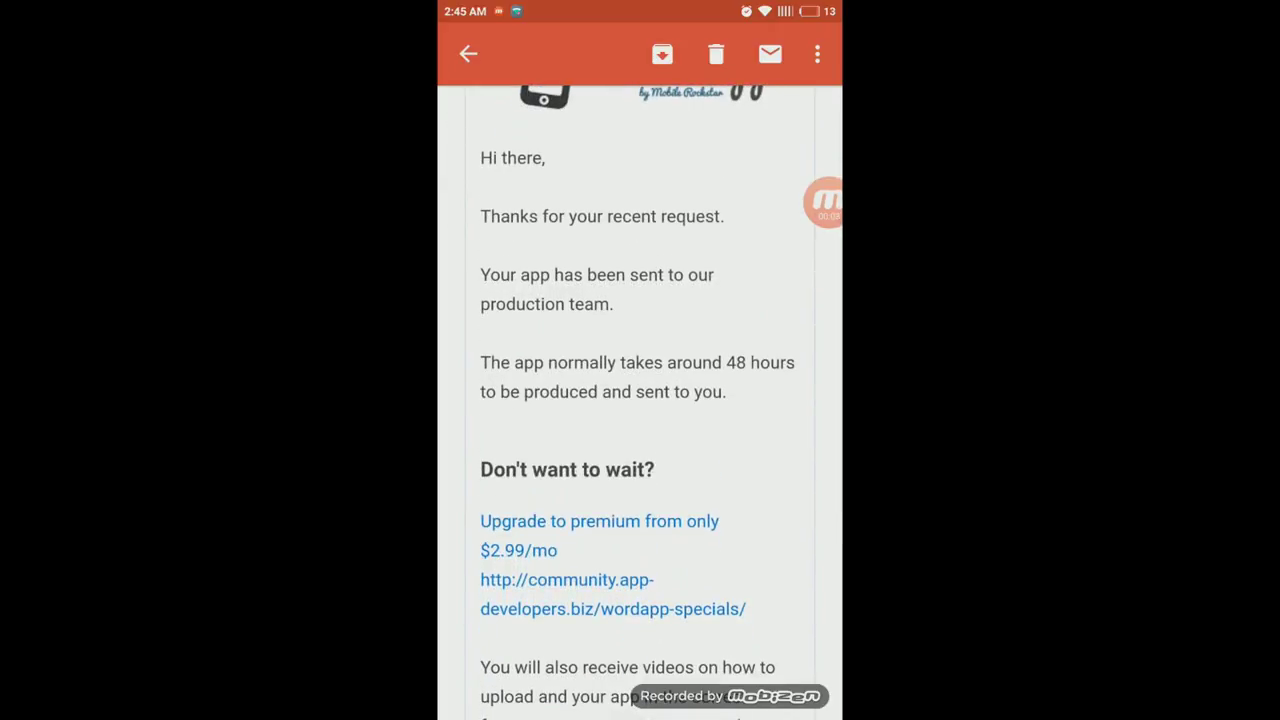
scroll(640, 400, down, 5)
scroll(640, 400, up, 10)
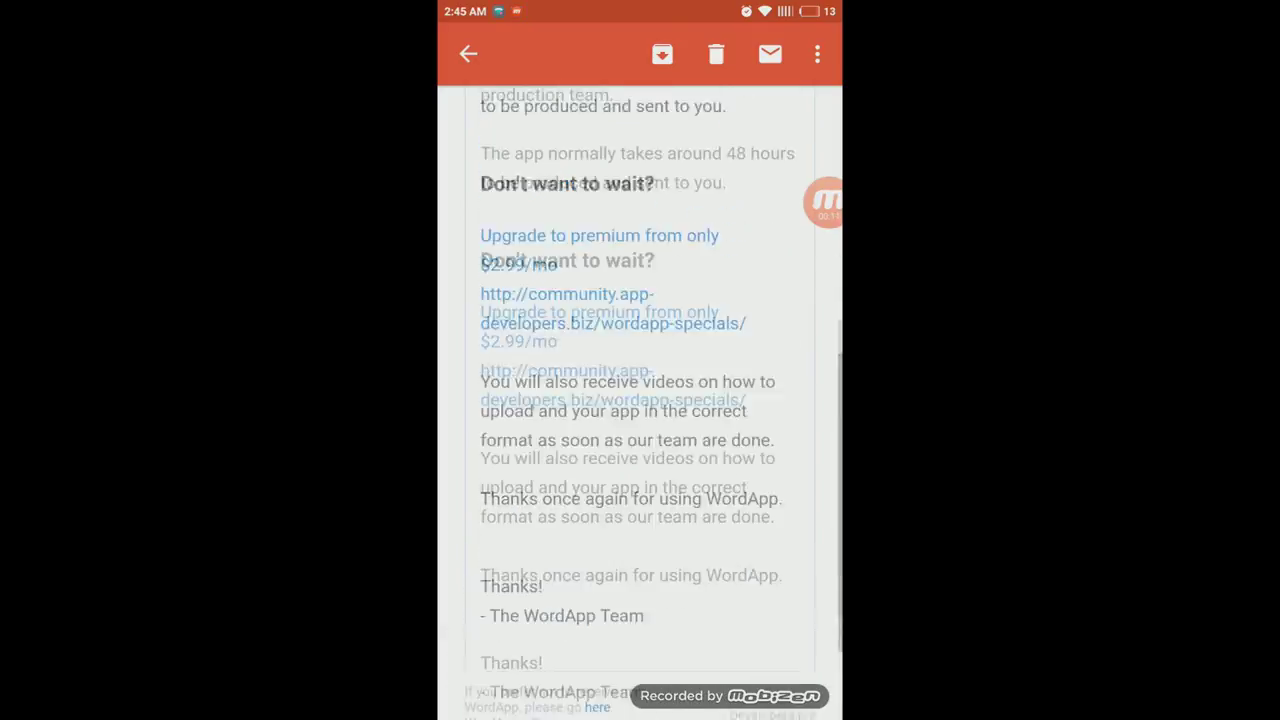
key(Escape)
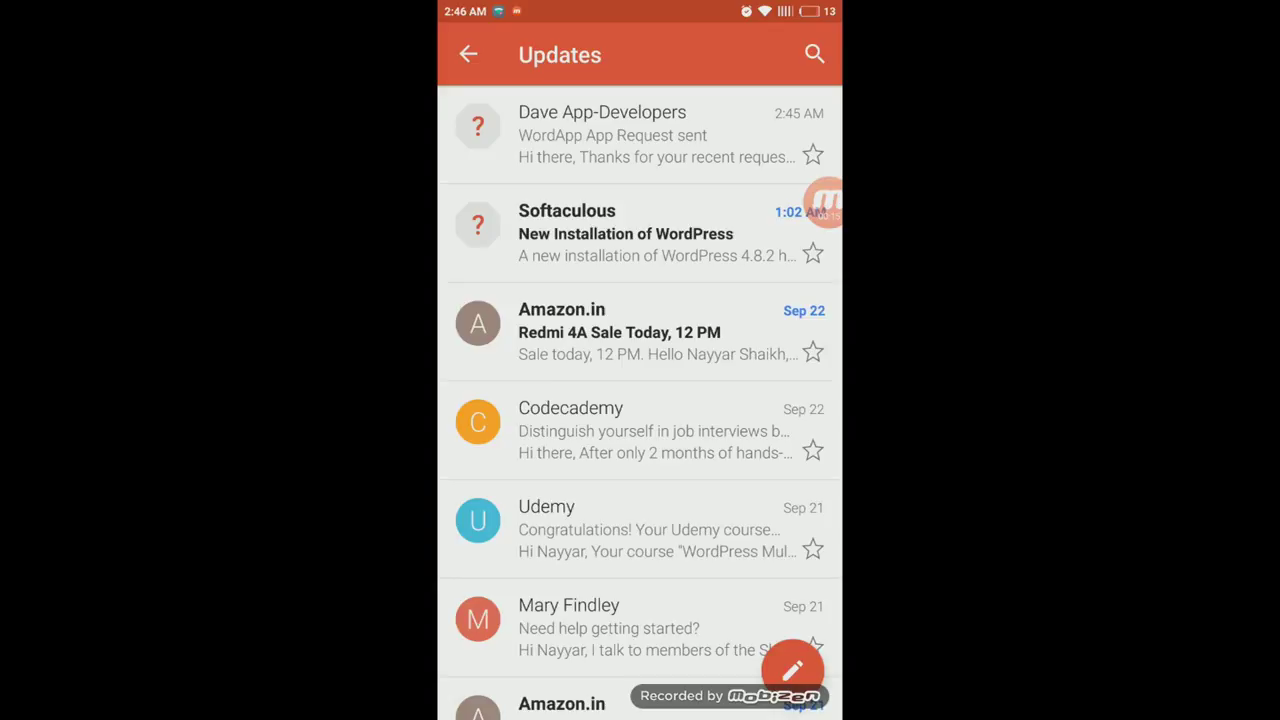
Step: Scroll the Updates messages and go back to the Primary inbox
scroll(640, 400, down, 10)
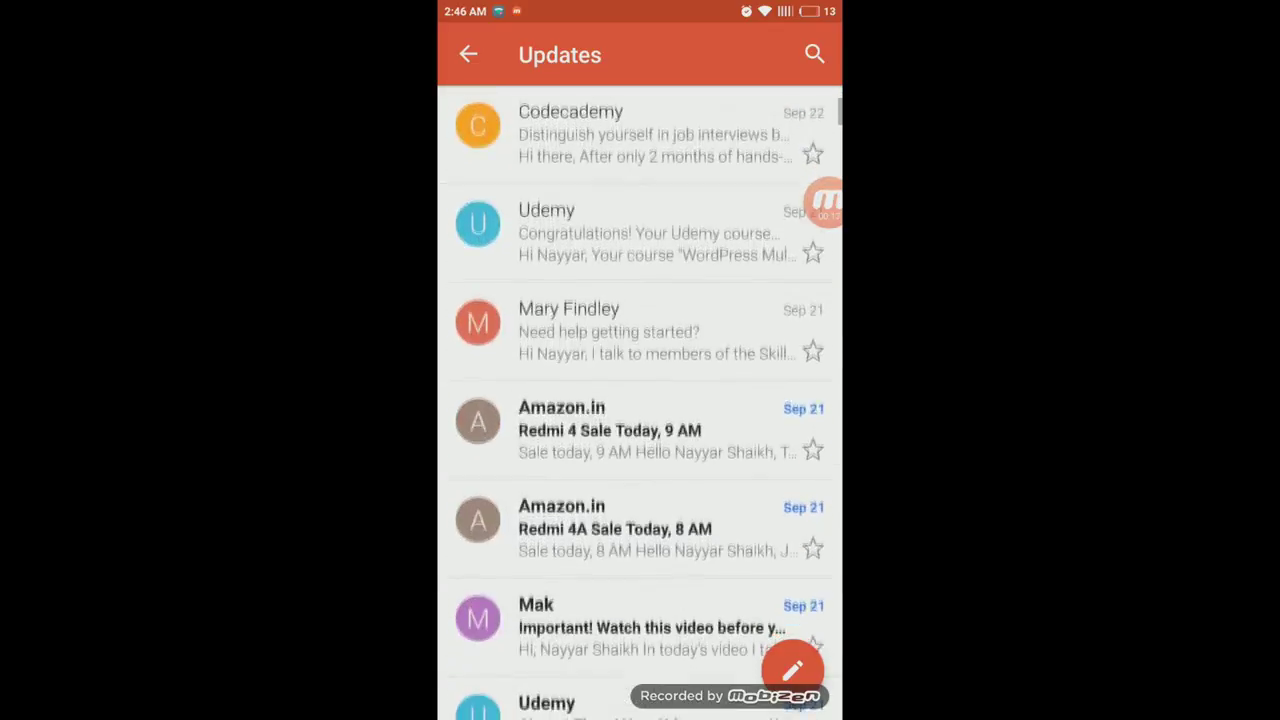
scroll(640, 400, down, 7)
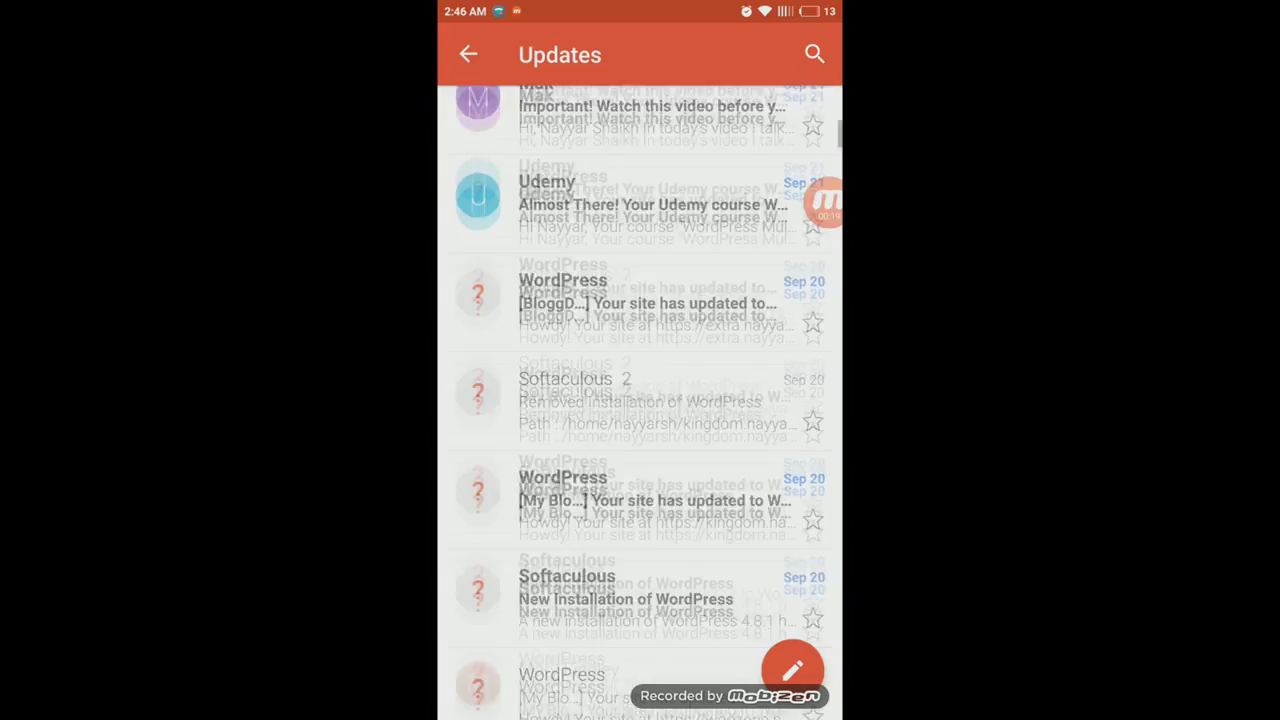
scroll(640, 400, down, 5)
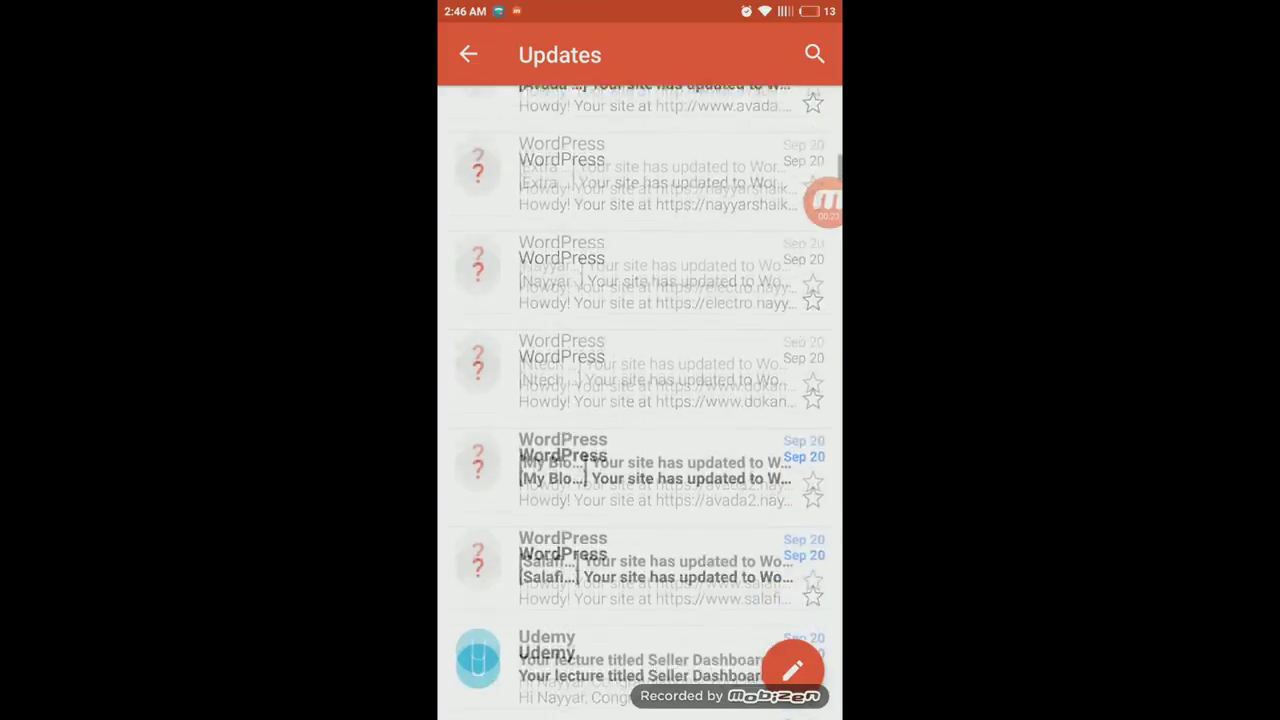
key(Escape)
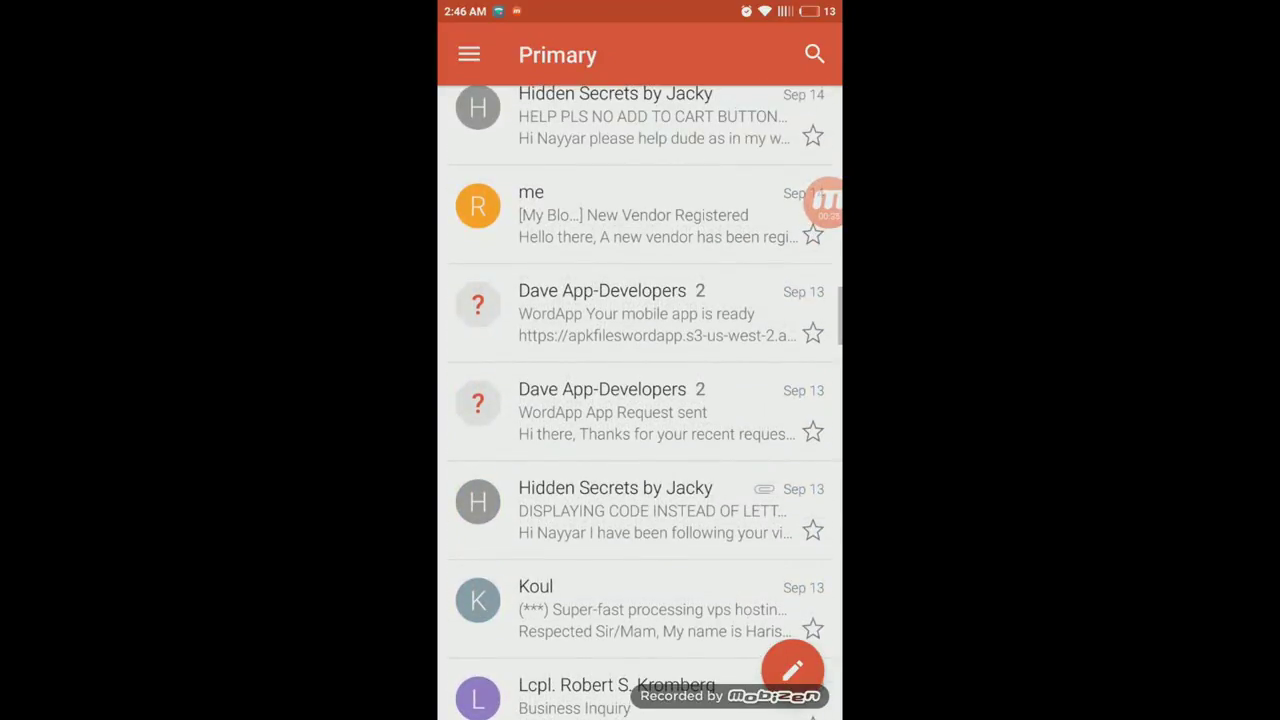
click(640, 313)
scroll(640, 400, down, 6)
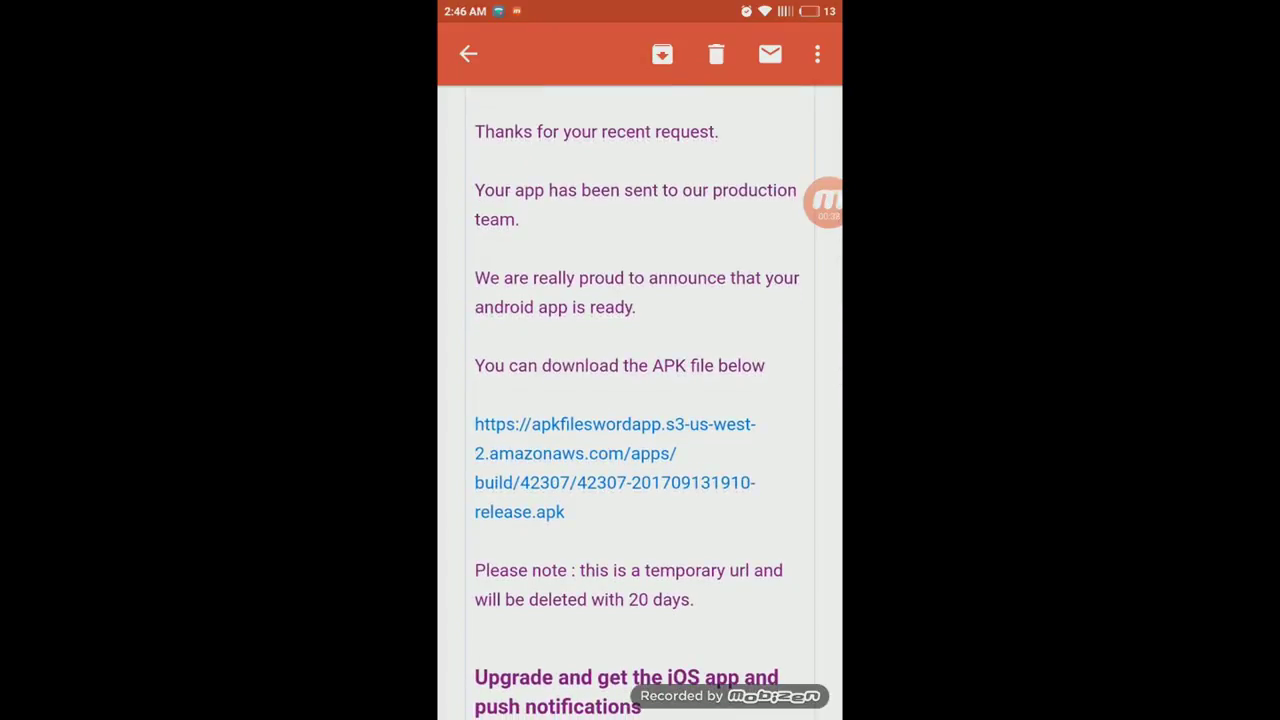
scroll(640, 400, down, 2)
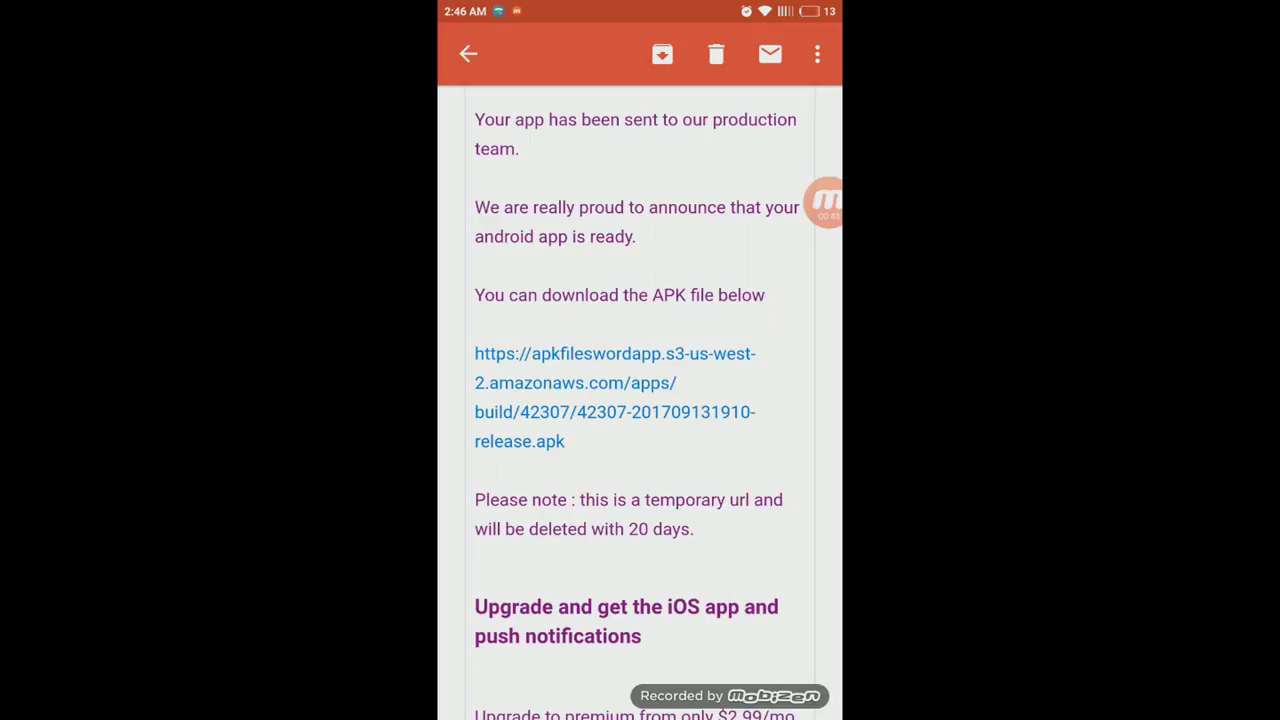
click(614, 397)
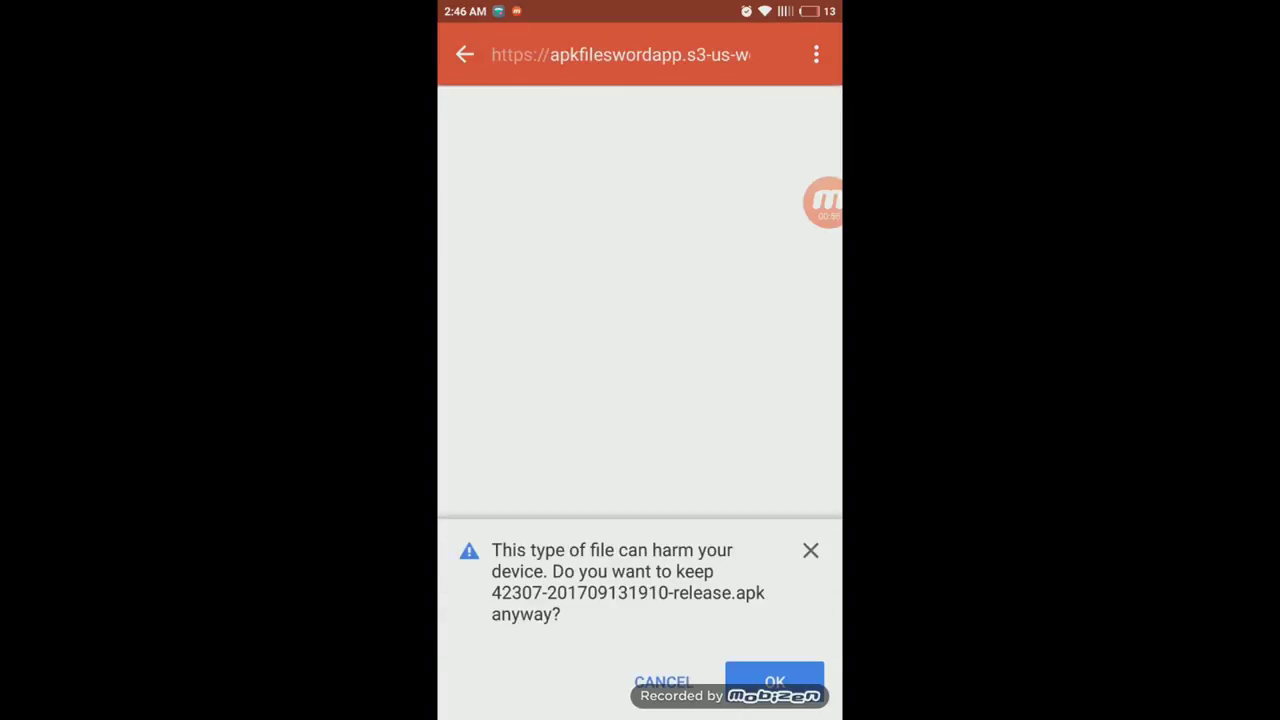
click(774, 680)
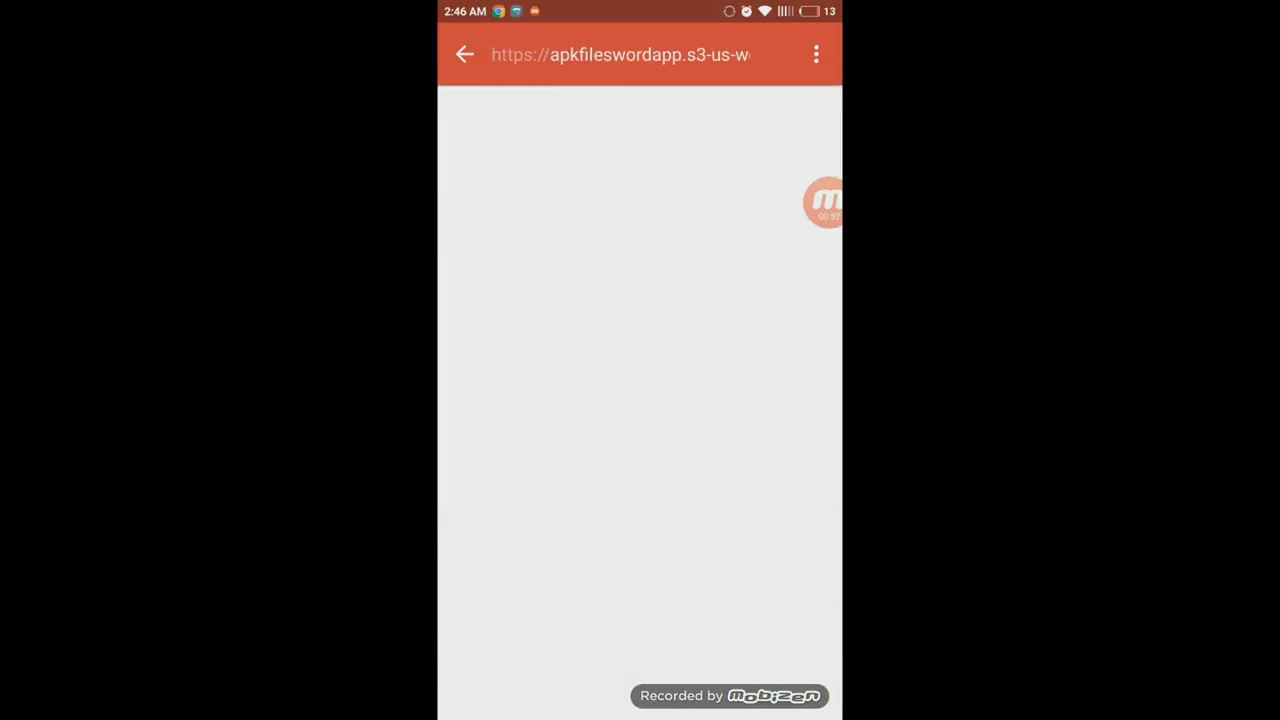
Step: Check the APK download progress in notifications, then go to the home screen
drag(640, 5, 640, 450)
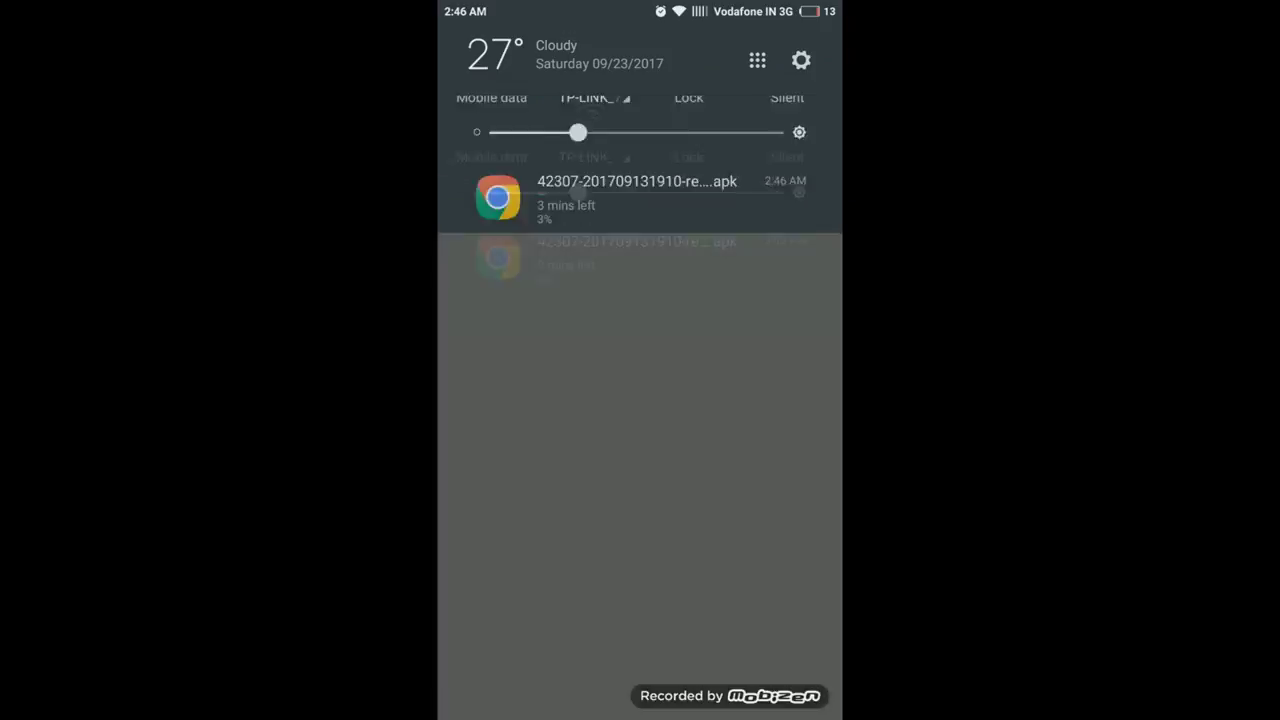
drag(640, 600, 640, 150)
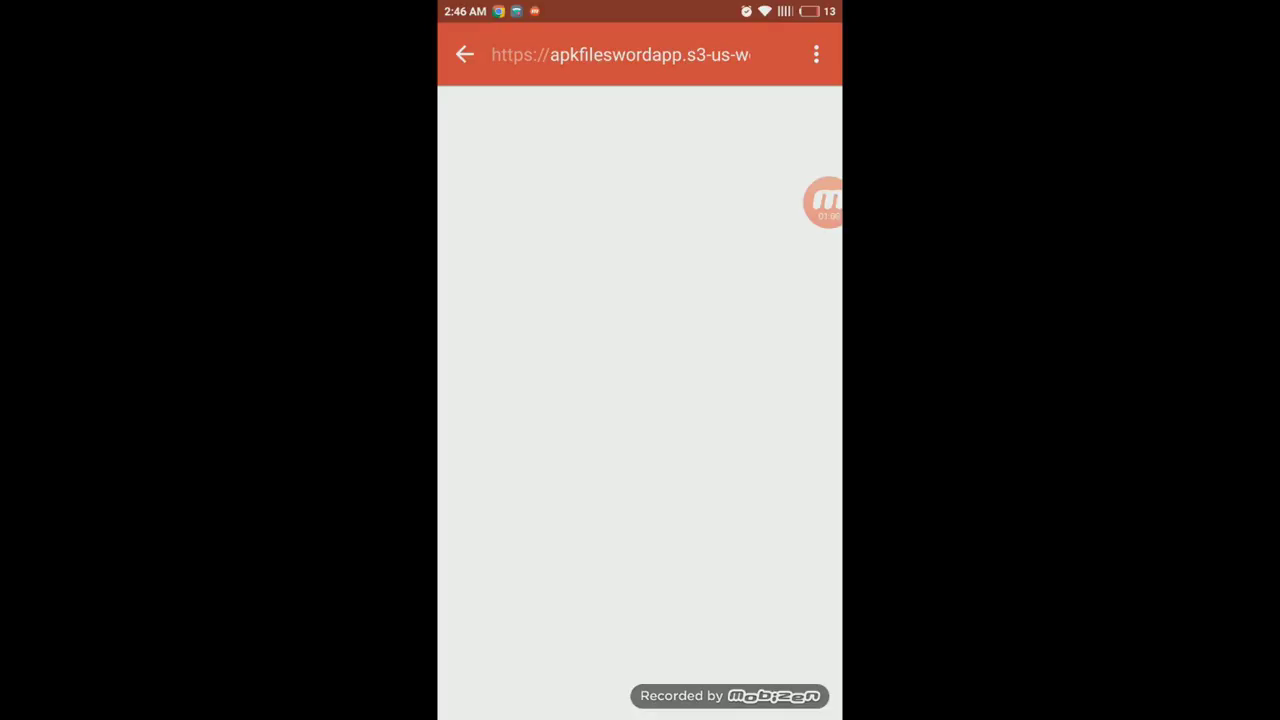
key(Home)
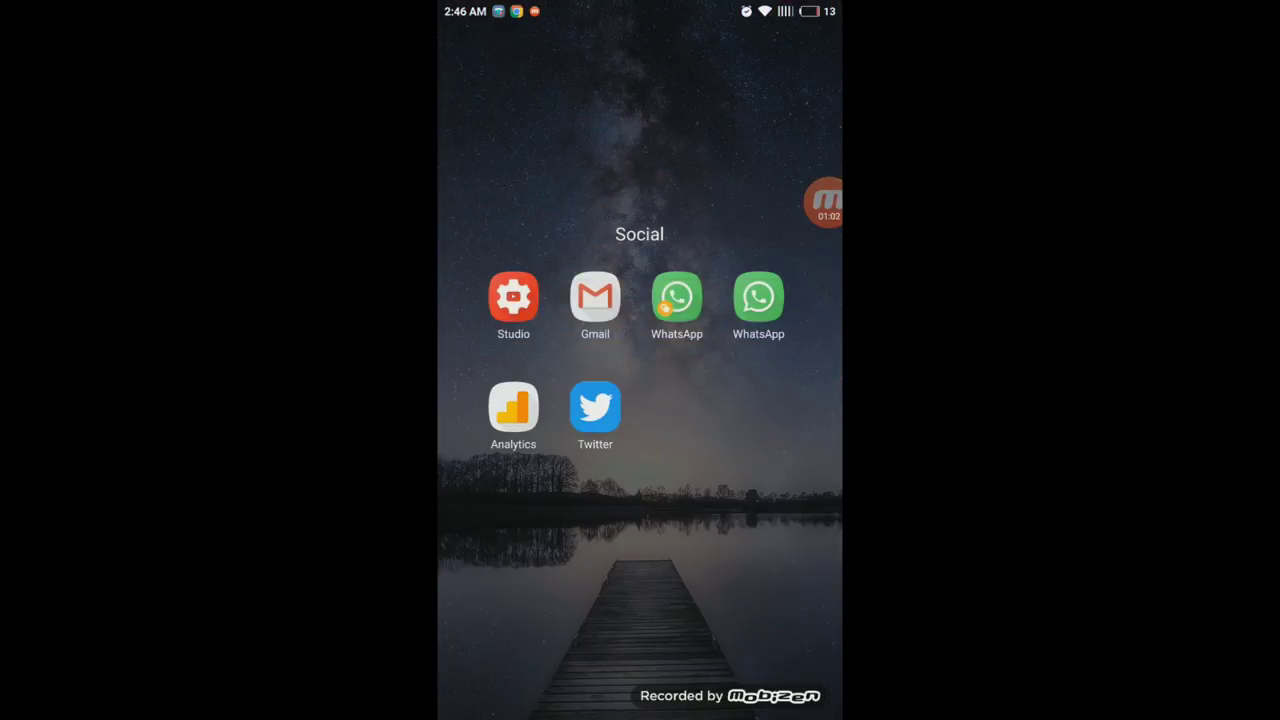
key(Home)
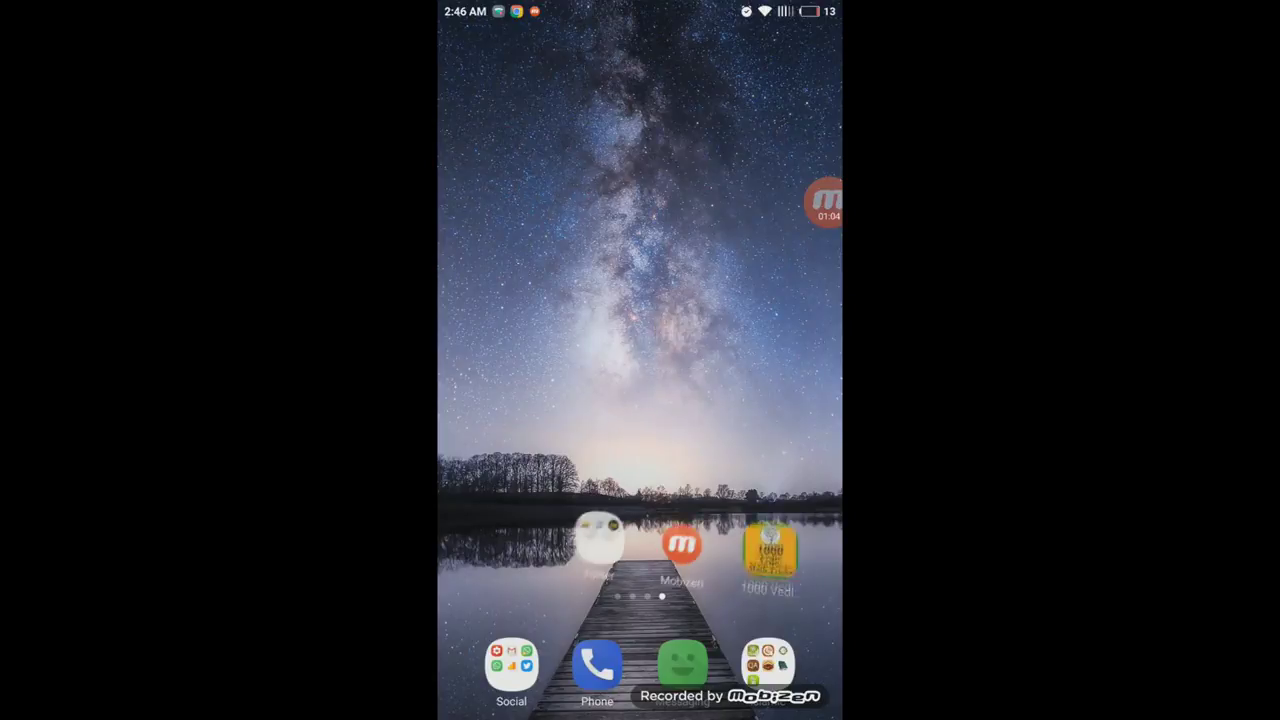
drag(520, 350, 780, 350)
click(597, 109)
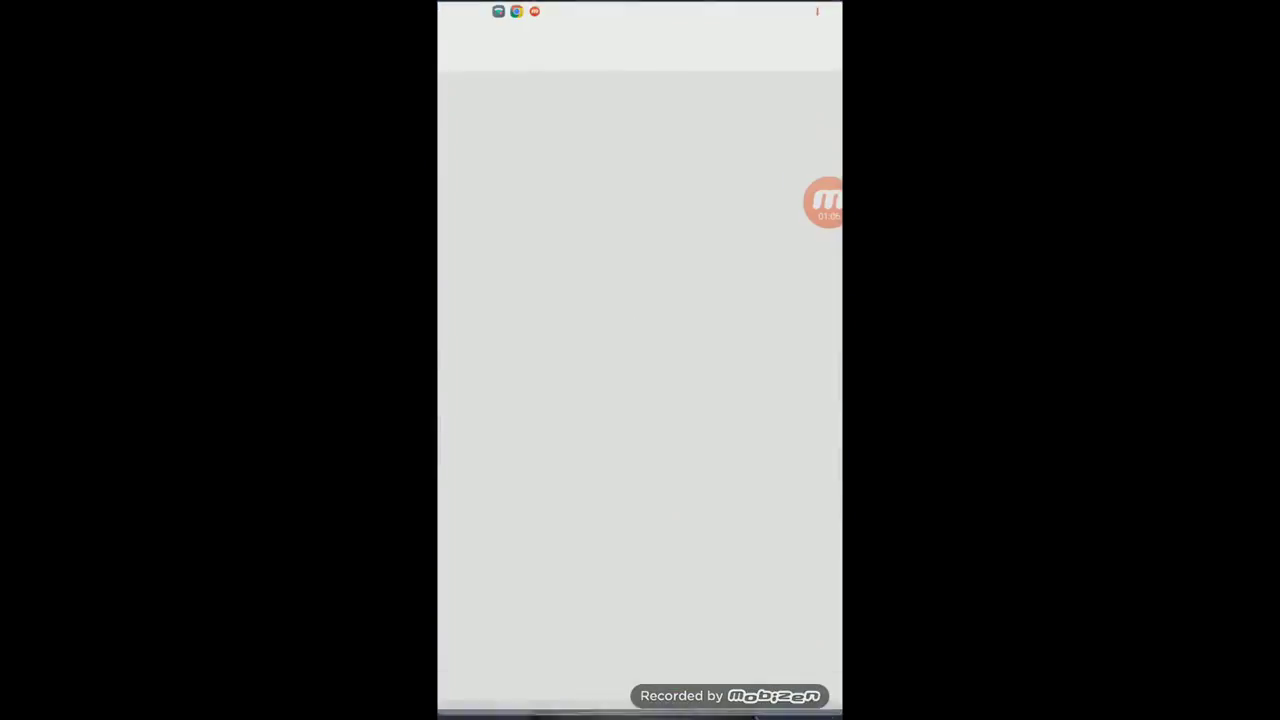
click(637, 48)
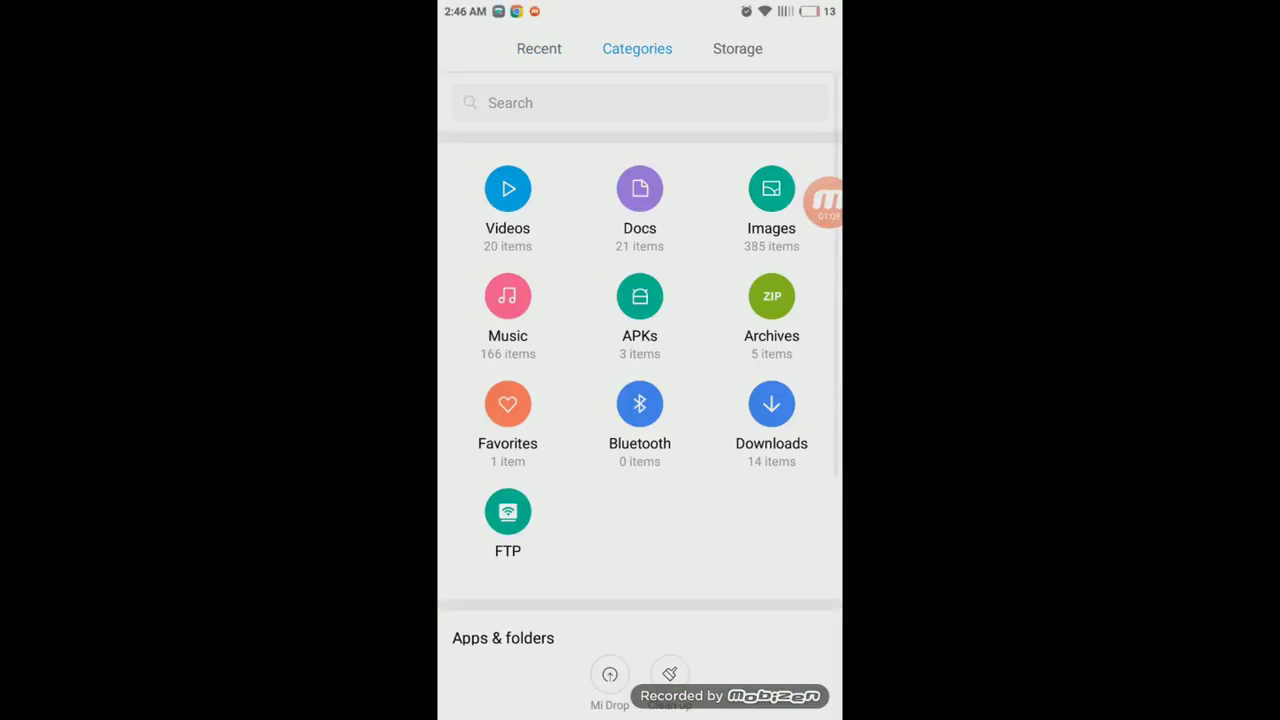
click(639, 310)
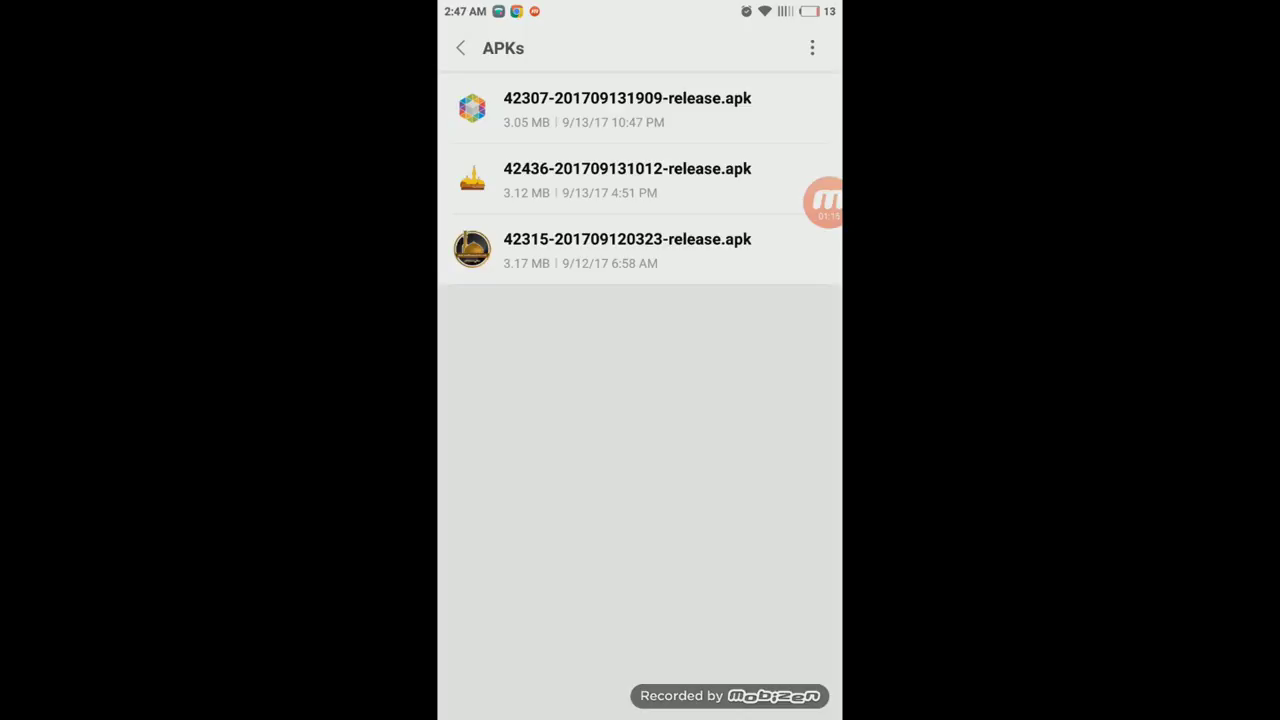
click(627, 108)
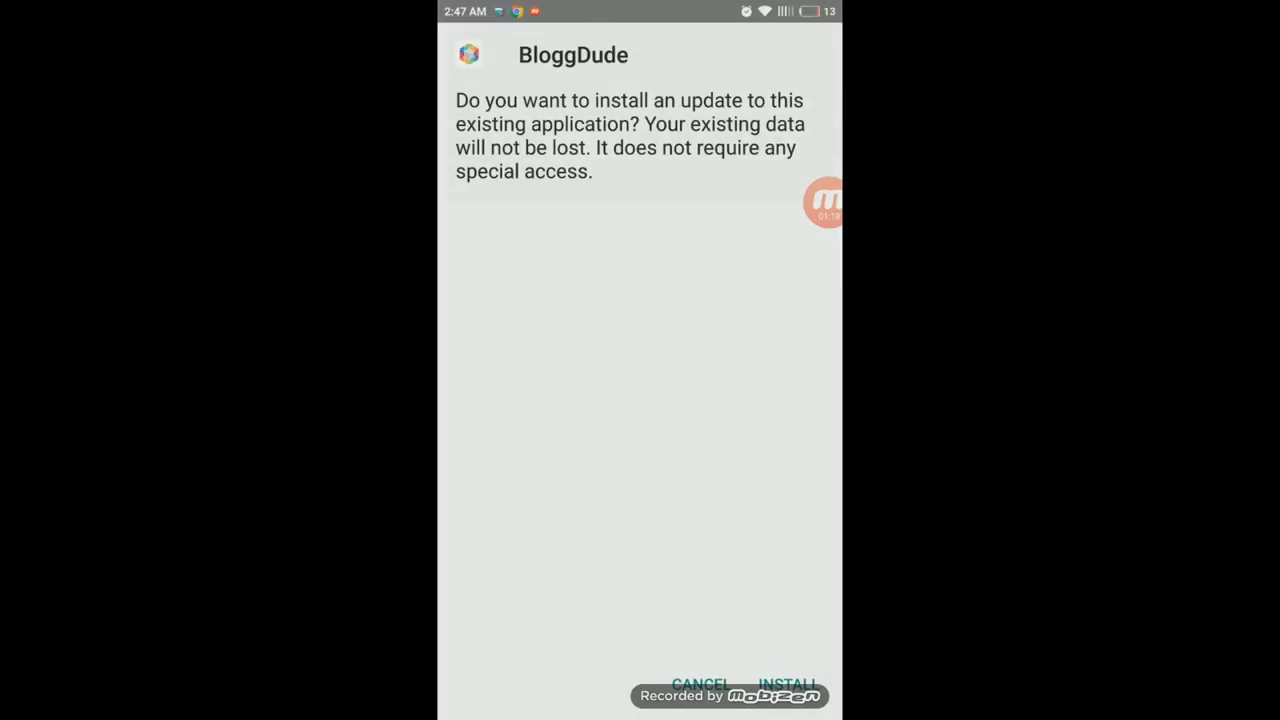
Step: Install the BloggDude update, finish with DONE, and return to the home screen
click(787, 684)
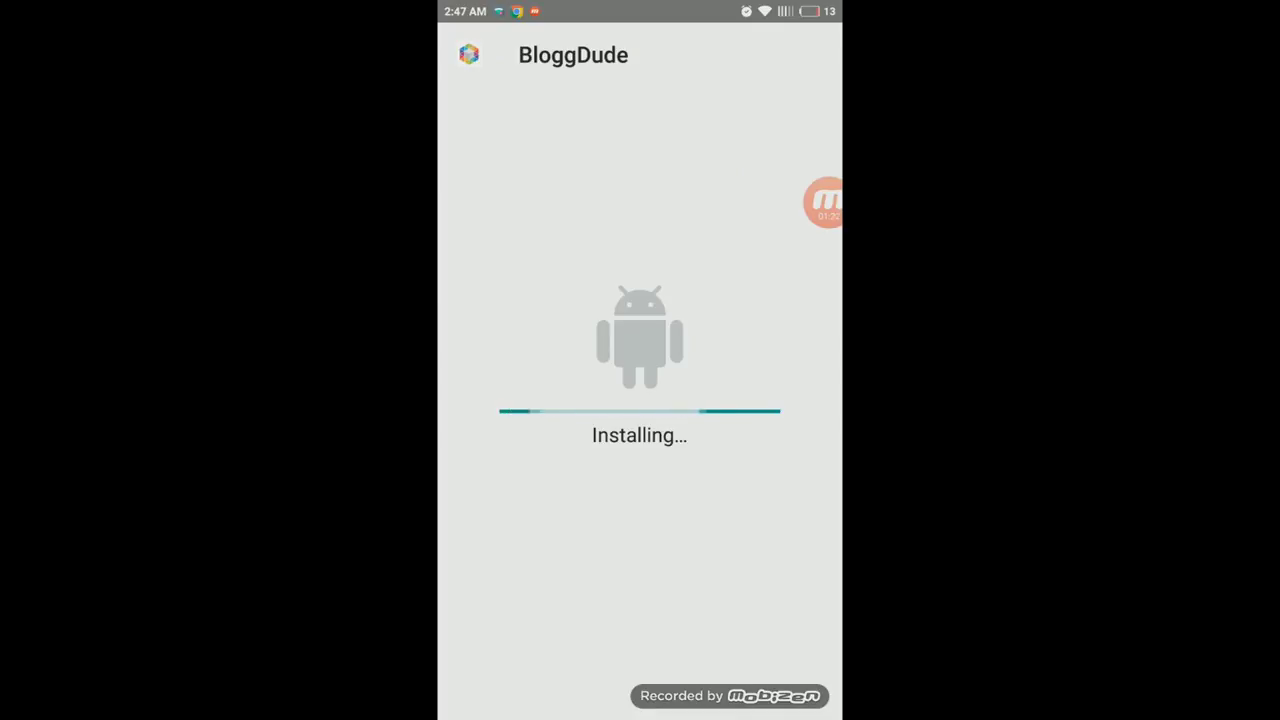
click(725, 684)
key(super)
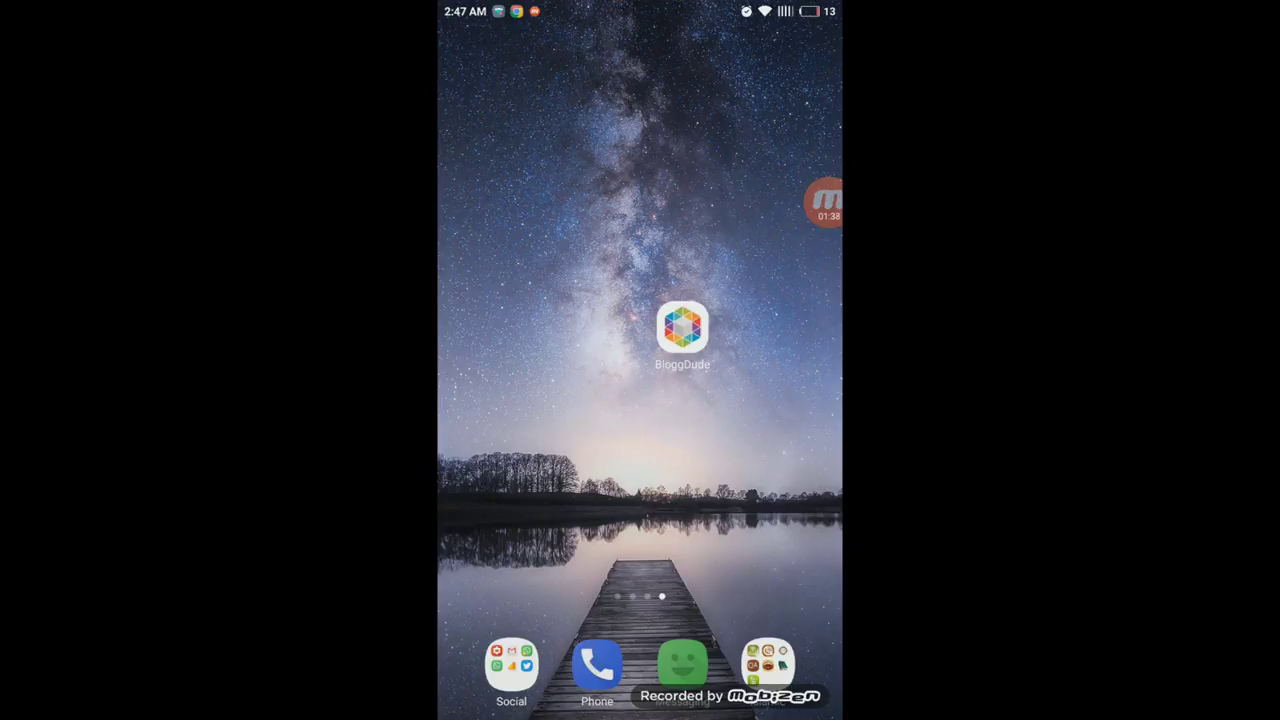
Step: Launch the BloggDude app and scroll through its latest posts
click(682, 328)
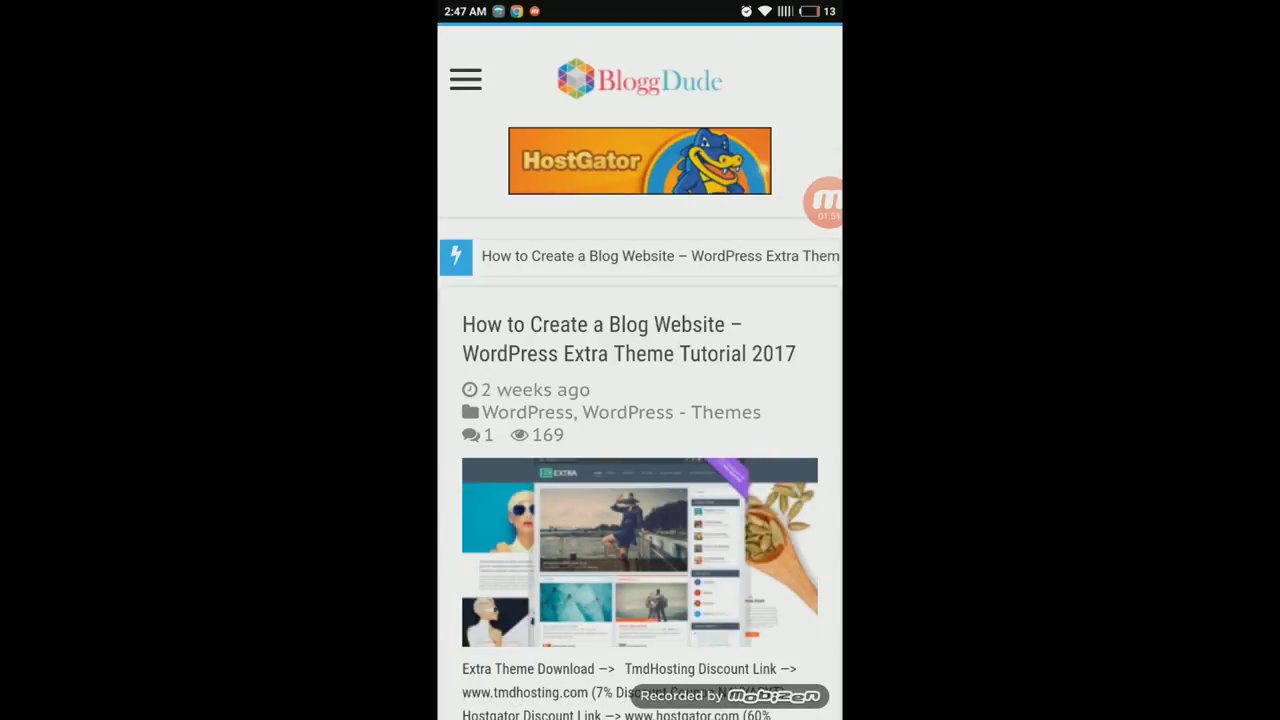
scroll(640, 400, down, 10)
scroll(640, 400, down, 15)
scroll(640, 400, up, 20)
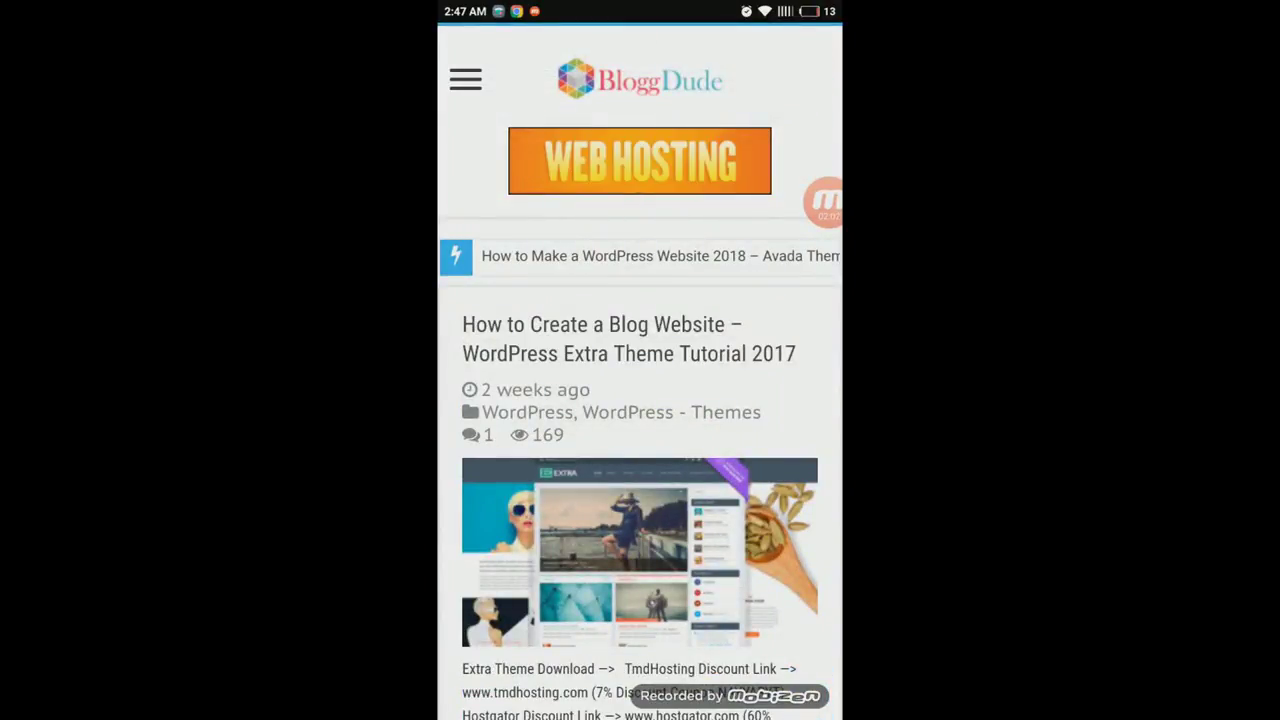
Step: Open and close the blog's navigation menu, then browse the posts feed and scroll back up
click(465, 79)
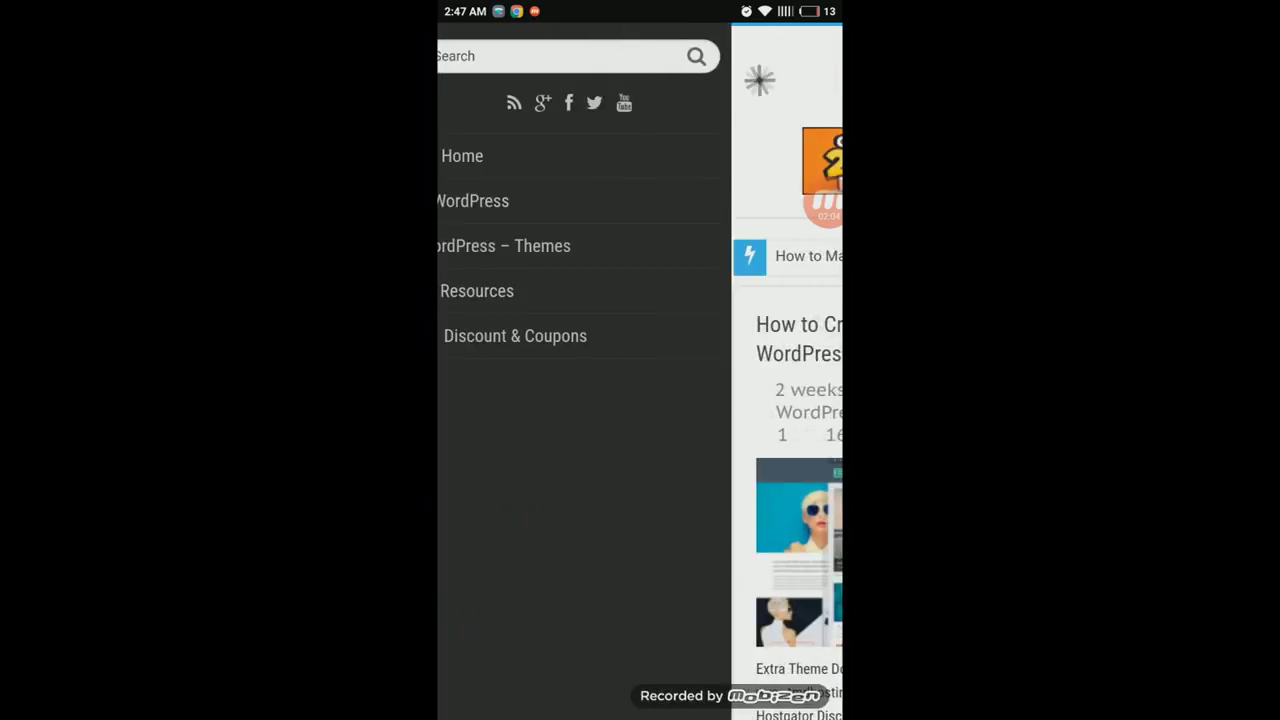
click(789, 80)
scroll(640, 400, down, 10)
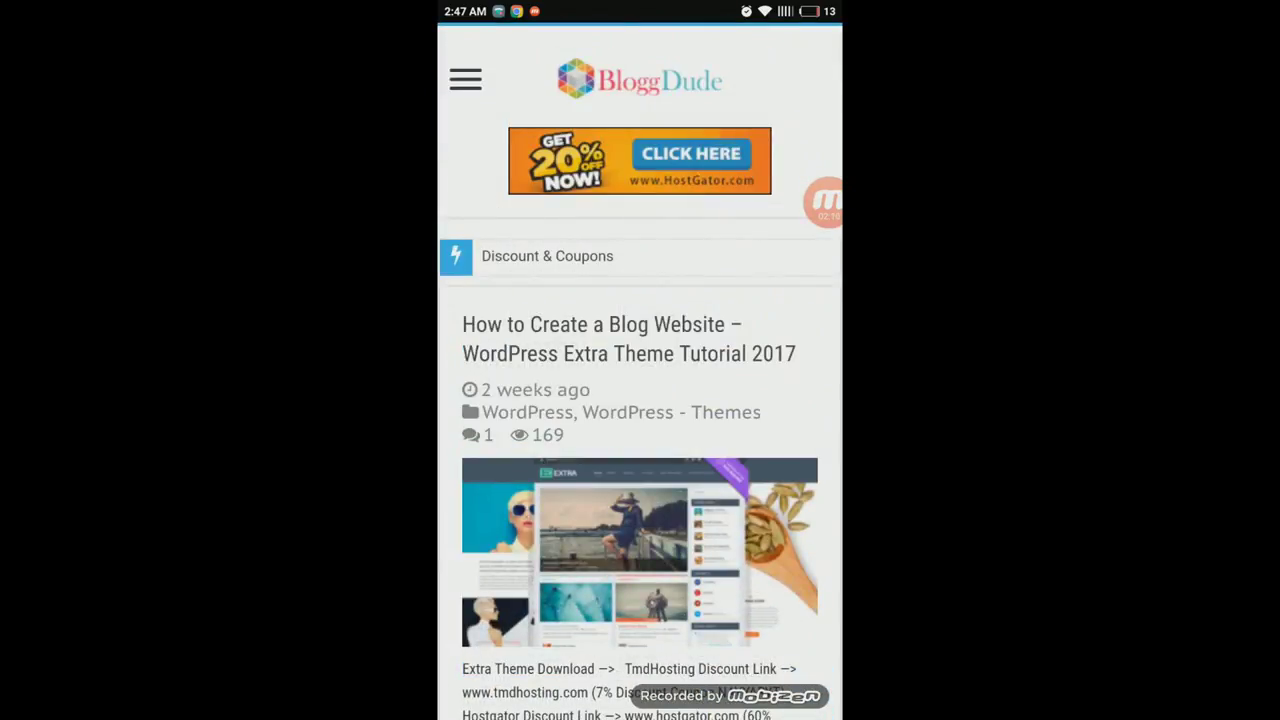
scroll(640, 370, down, 10)
scroll(640, 370, down, 15)
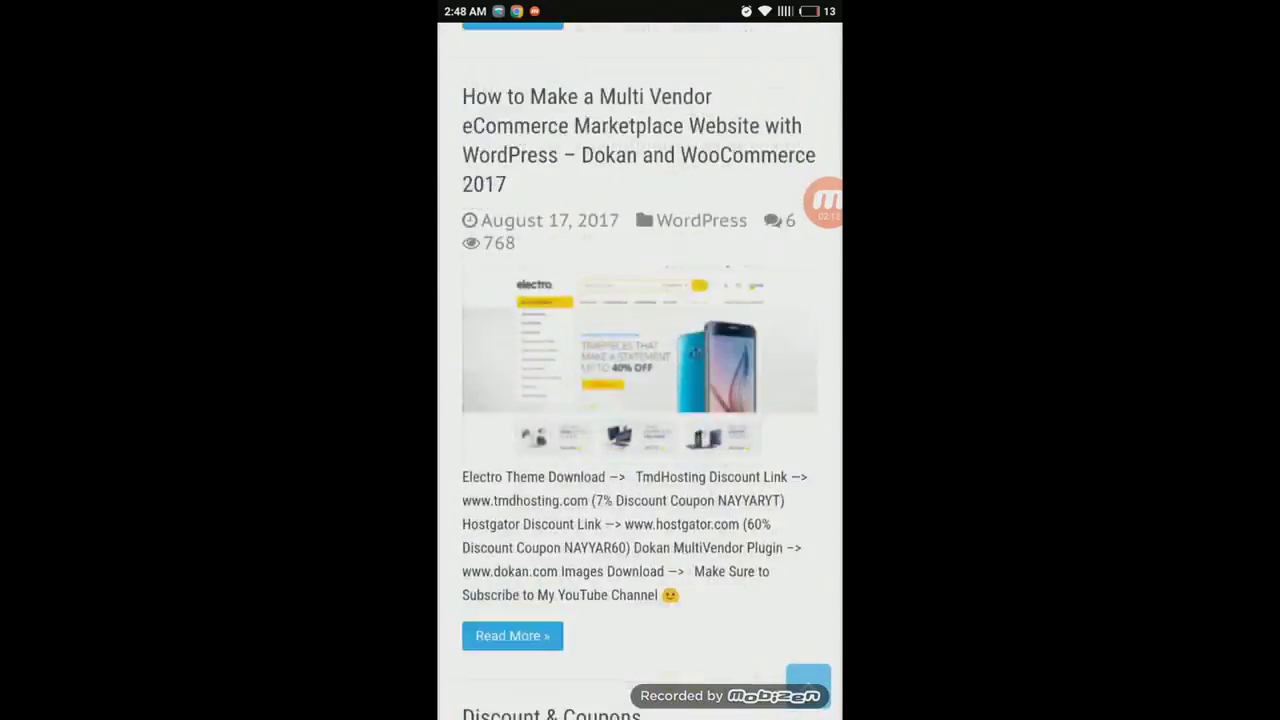
scroll(640, 370, down, 5)
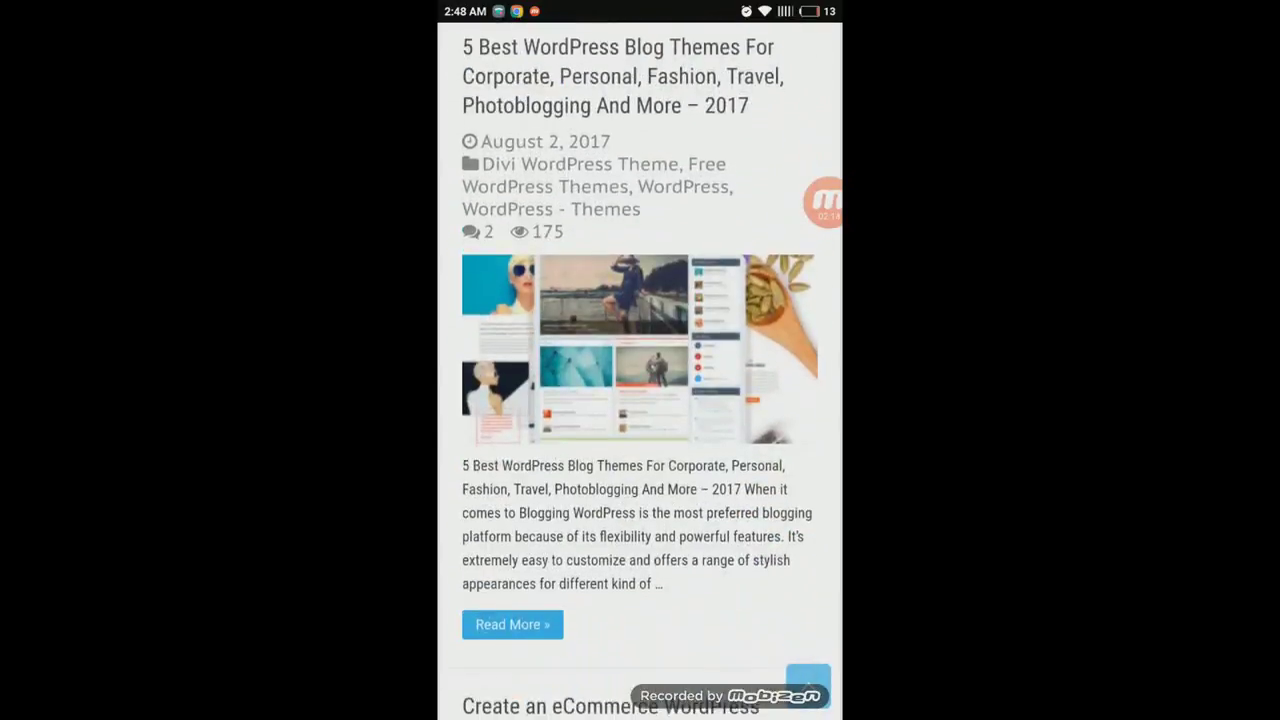
scroll(640, 370, up, 10)
scroll(640, 370, up, 10)
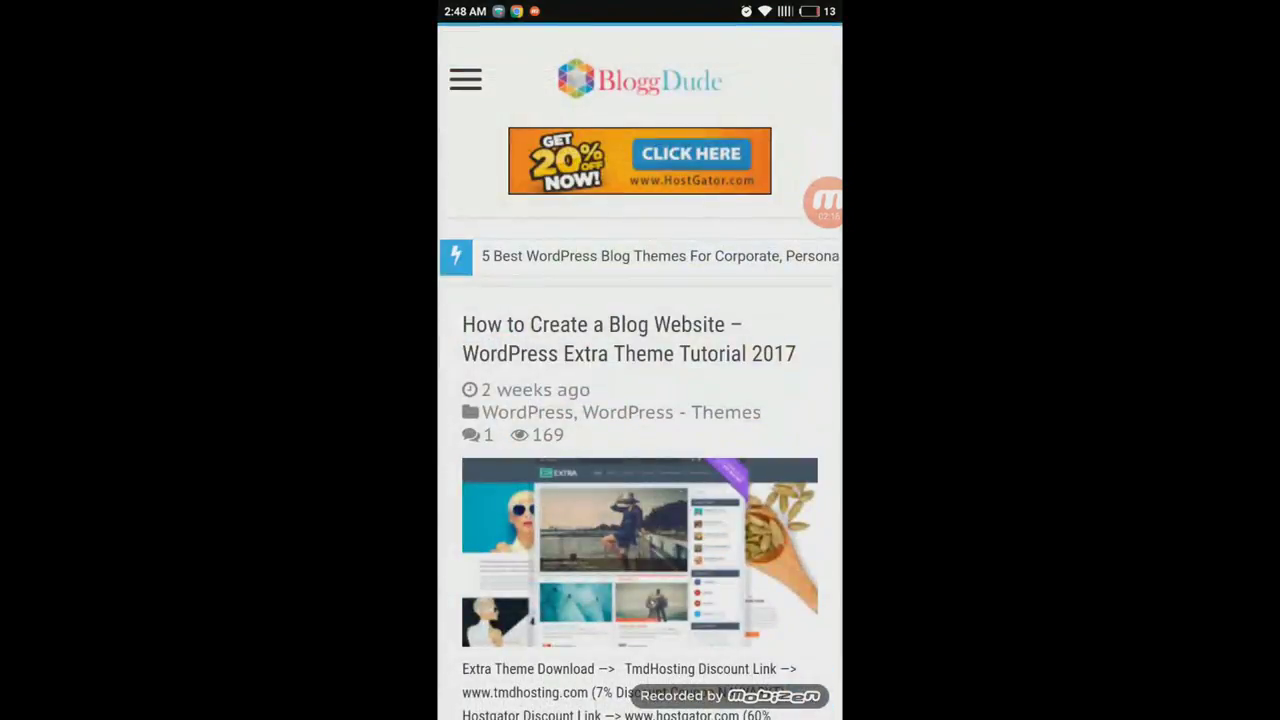